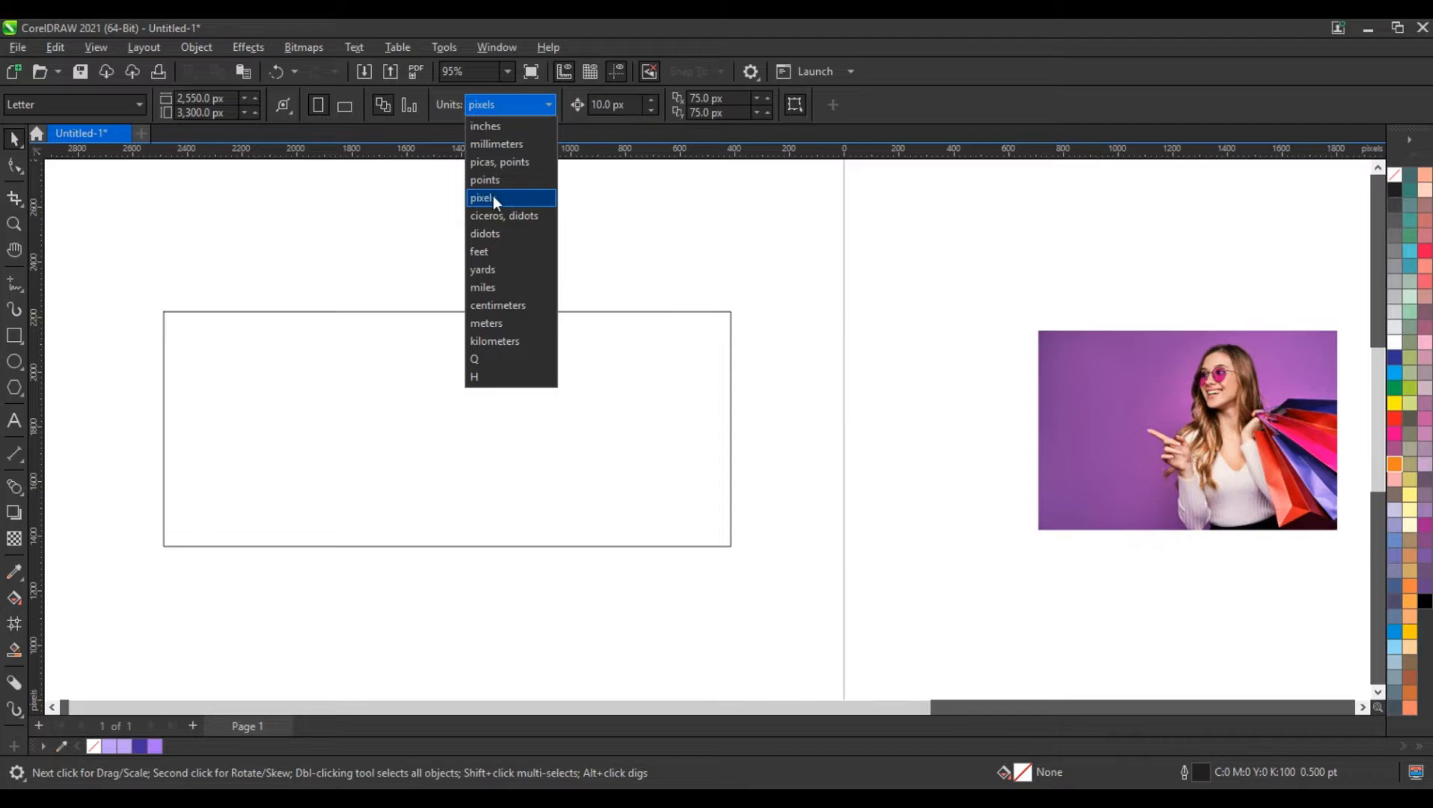
# Set the document units to pixels and resize the empty rectangle to 820 px wide by 360 px high
pyautogui.click(533, 198)
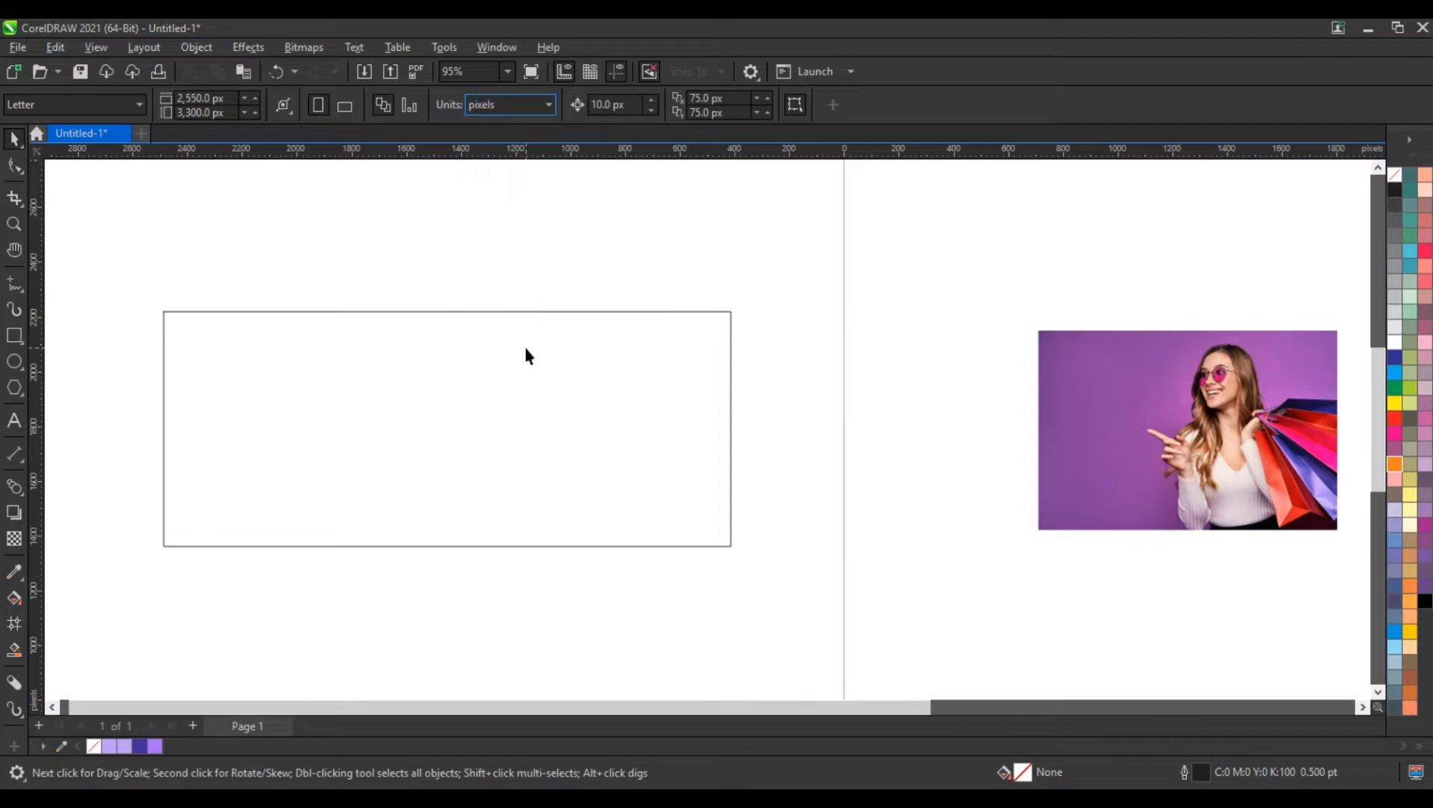
pyautogui.click(526, 349)
pyautogui.moveTo(209, 102); pyautogui.dragTo(154, 98)
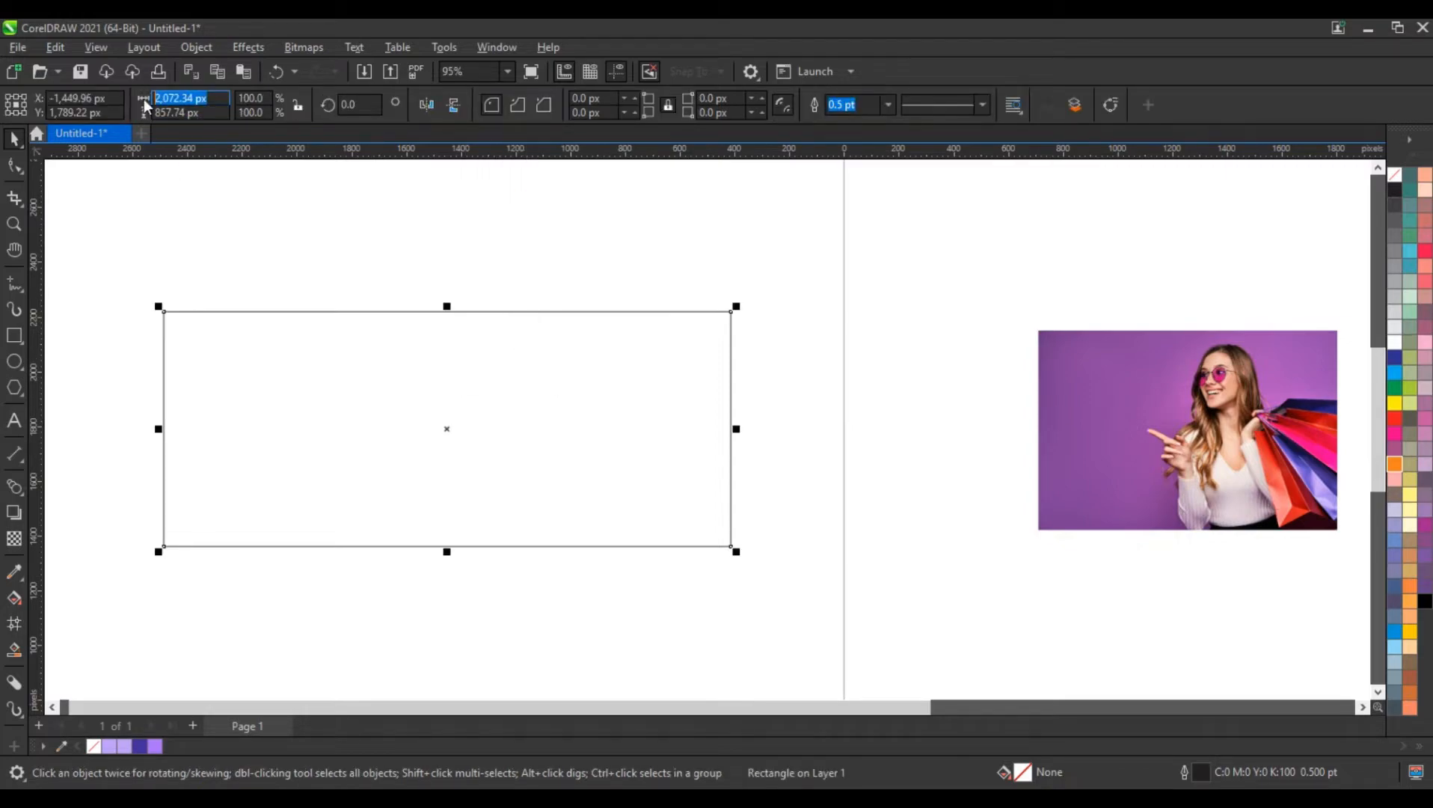
pyautogui.write('820')
pyautogui.press('Tab')
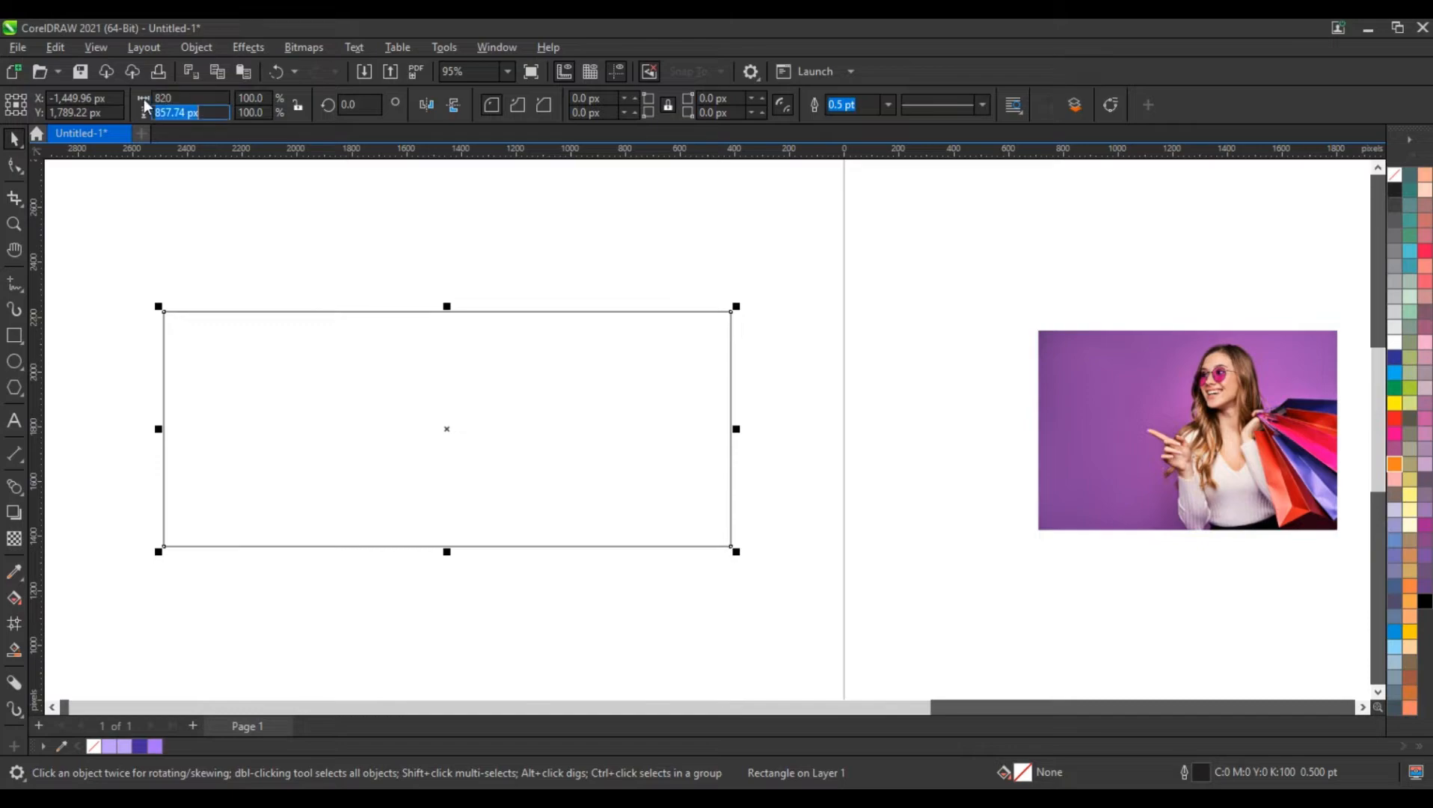
pyautogui.write('360')
pyautogui.press('Return')
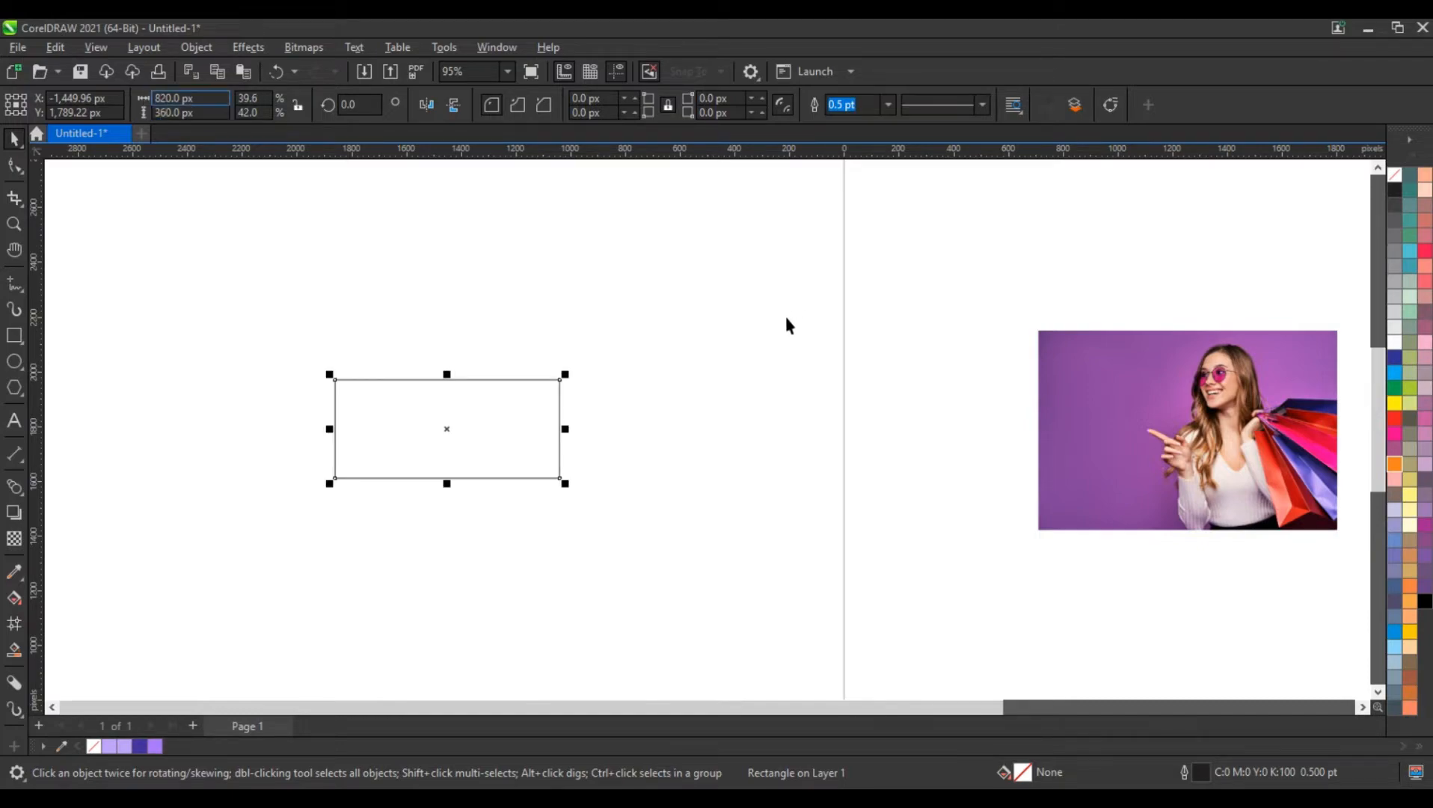
# Shrink the photo of the woman with shopping bags to about 941 by 628 px and move it onto the rectangle
pyautogui.moveTo(1185, 443); pyautogui.dragTo(723, 509)
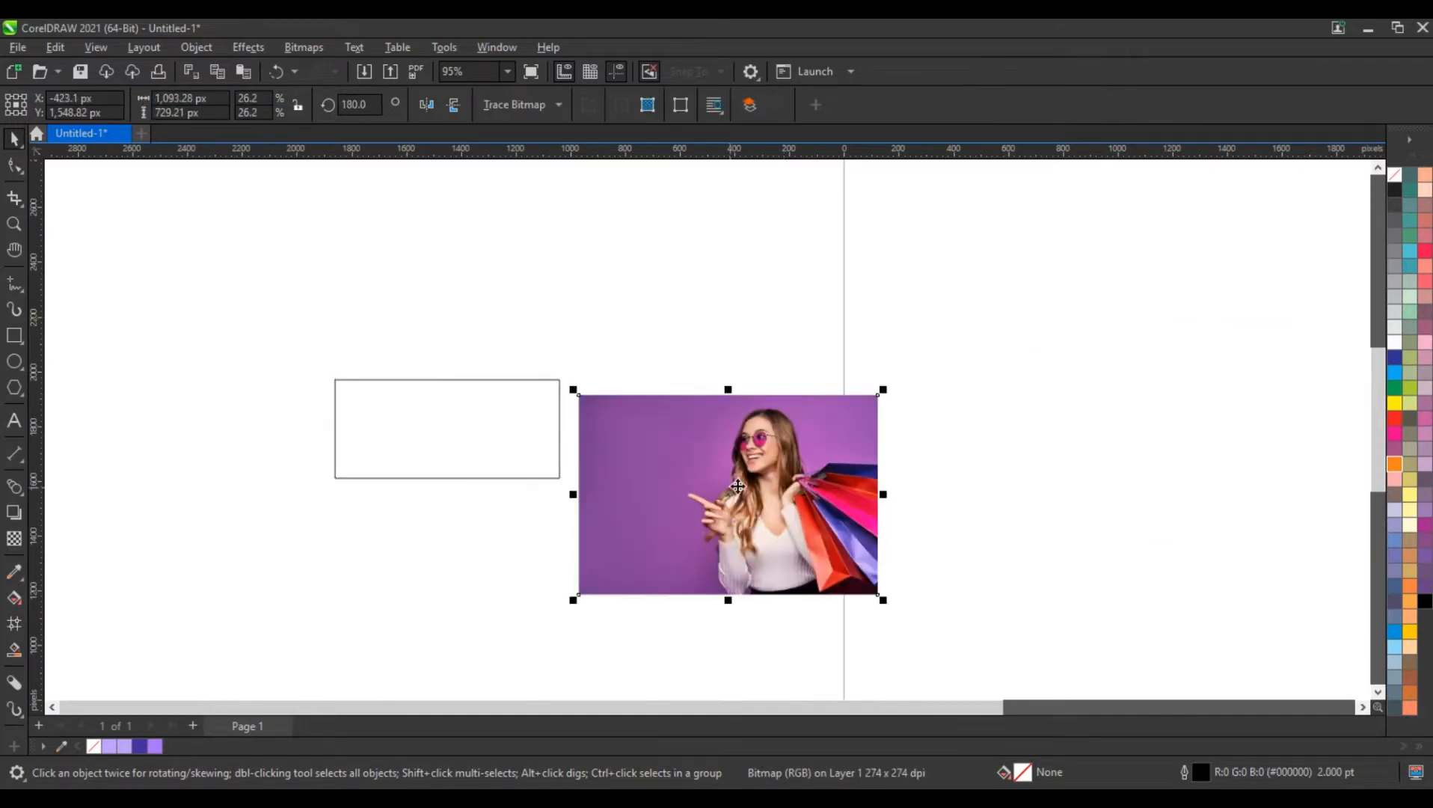
pyautogui.moveTo(897, 392); pyautogui.dragTo(859, 417)
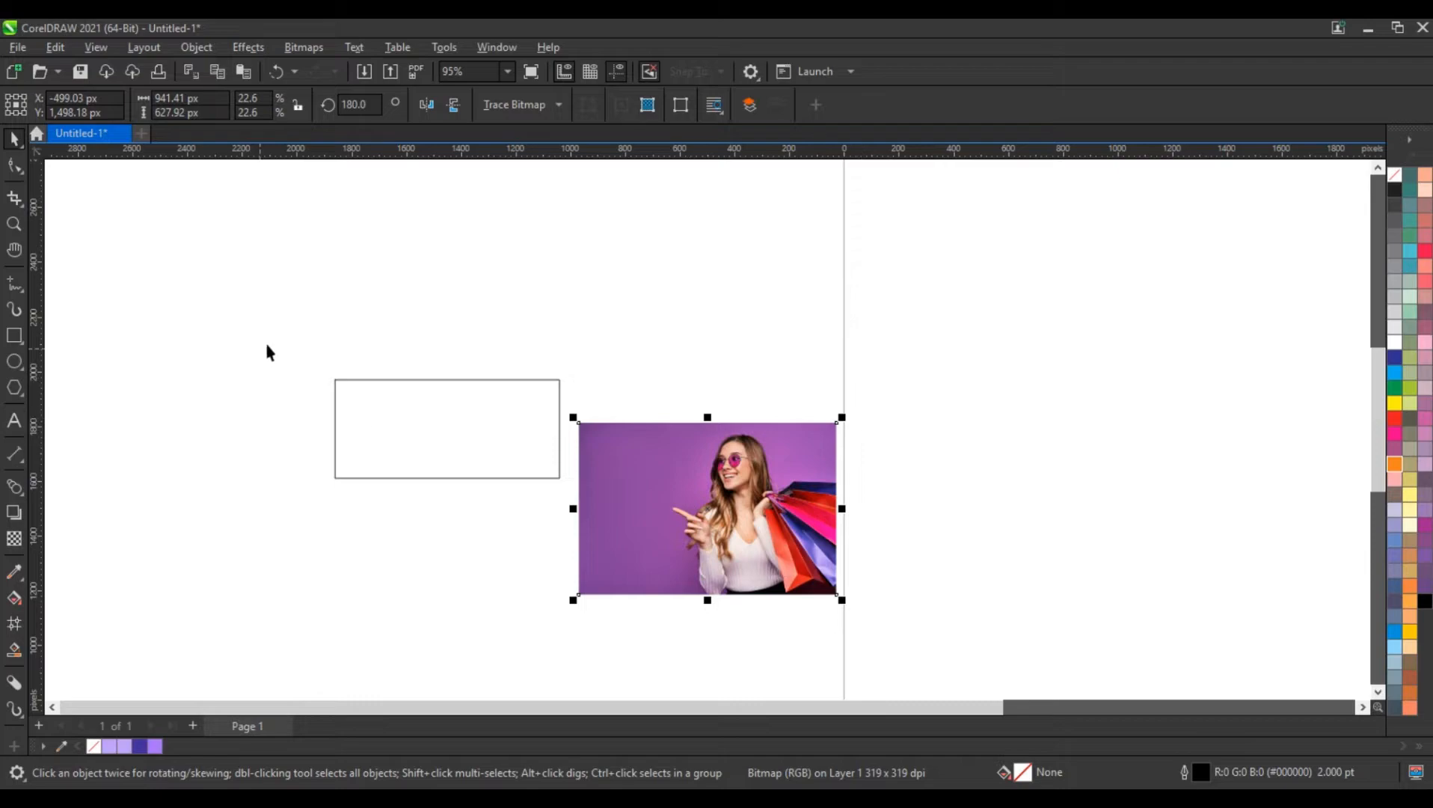
pyautogui.moveTo(261, 343); pyautogui.dragTo(597, 504)
pyautogui.hotkey('shift', 'F2')
pyautogui.scroll(-1, 332, 416)
pyautogui.moveTo(1090, 548); pyautogui.dragTo(500, 329)
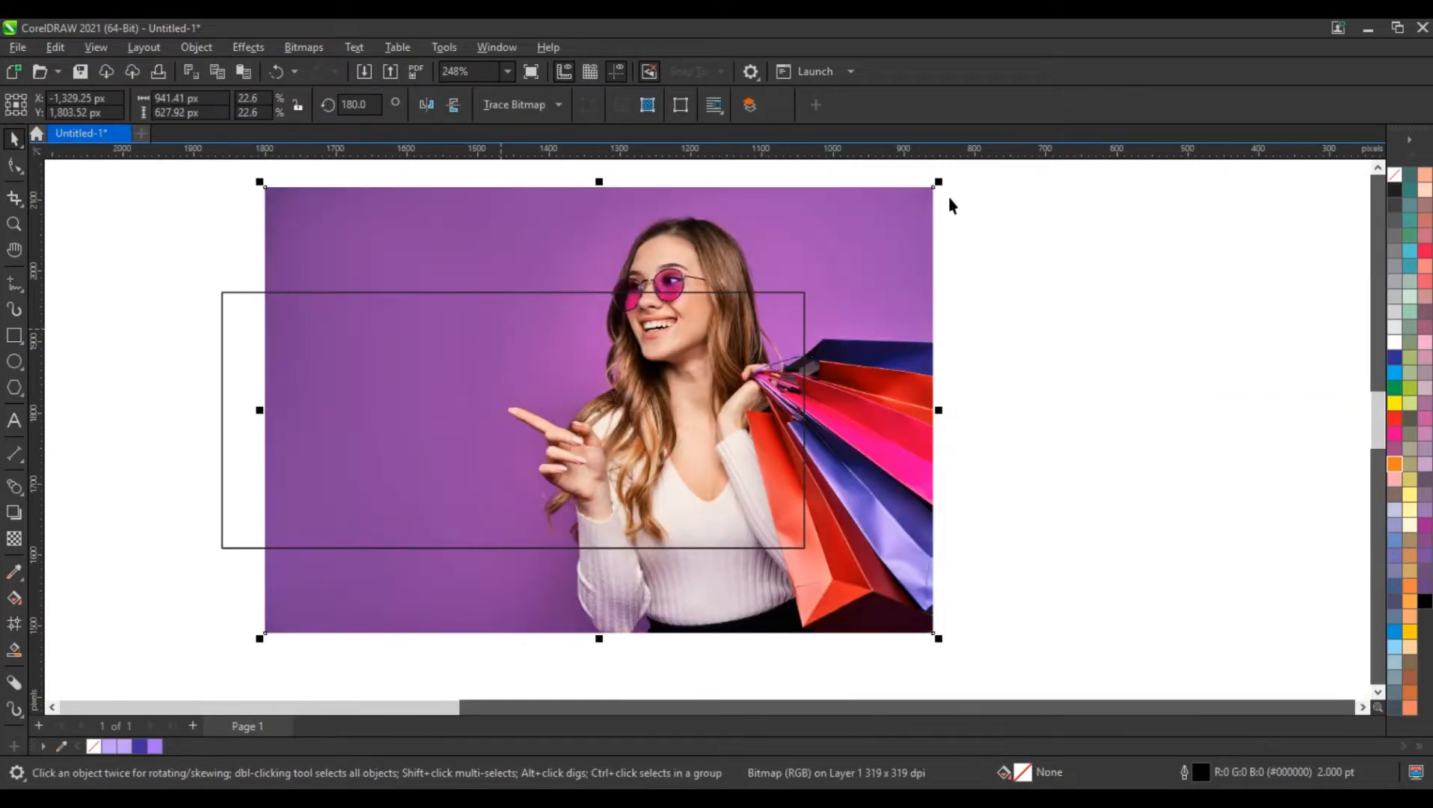
# Scale the photo to about 578 by 386 px and position it so it slightly overhangs the rectangle's right end
pyautogui.moveTo(939, 181); pyautogui.dragTo(809, 268)
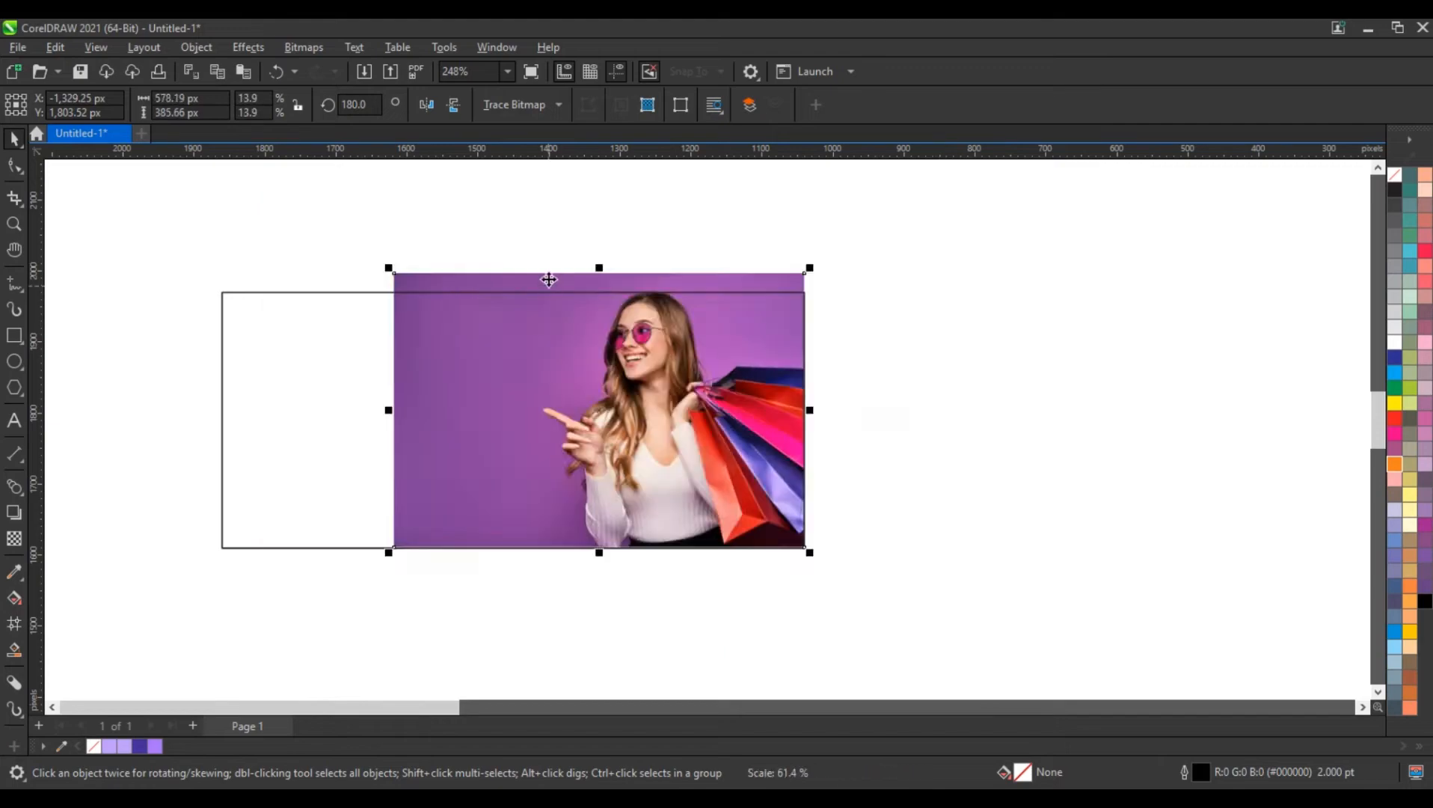
pyautogui.moveTo(551, 274); pyautogui.dragTo(571, 284)
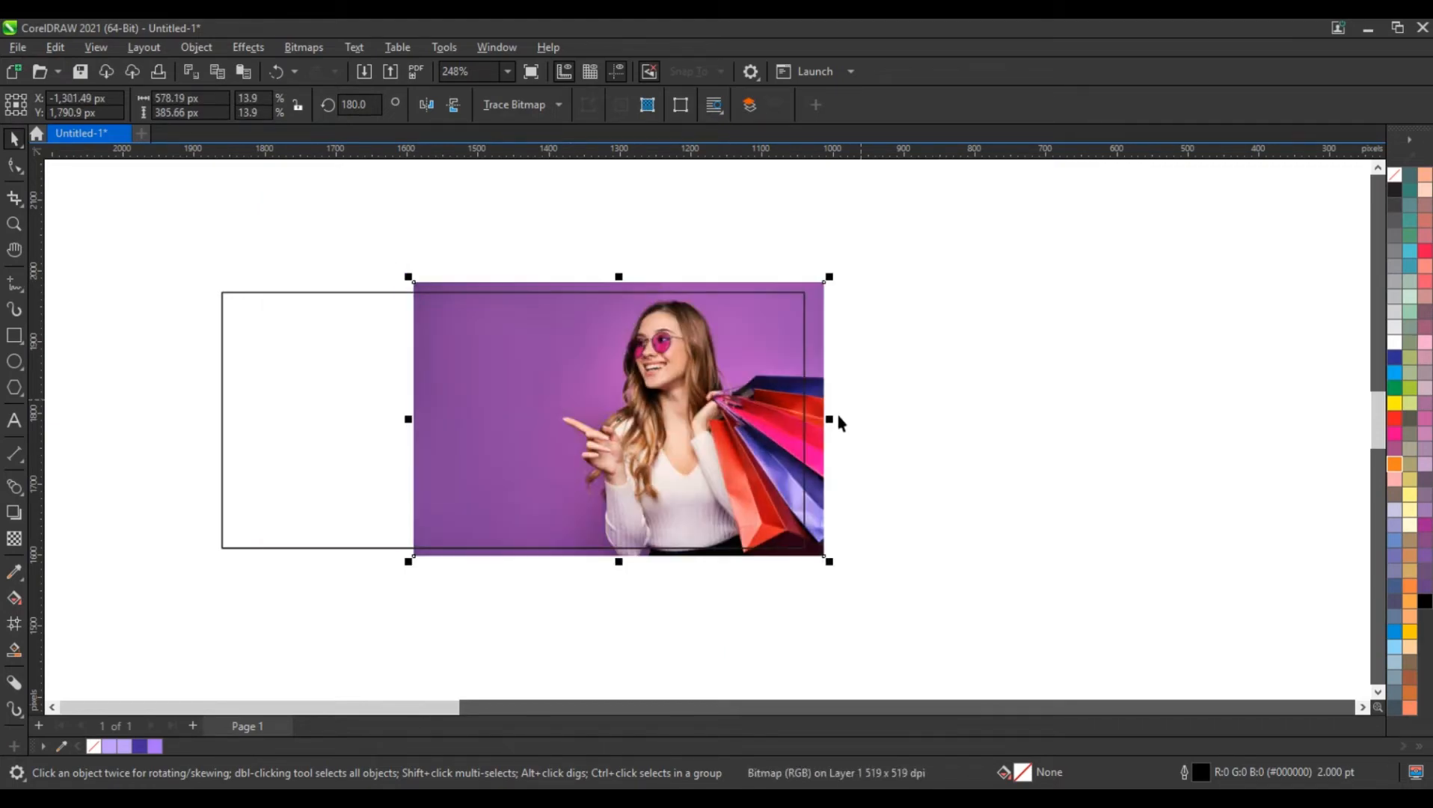
pyautogui.moveTo(826, 419); pyautogui.dragTo(833, 421)
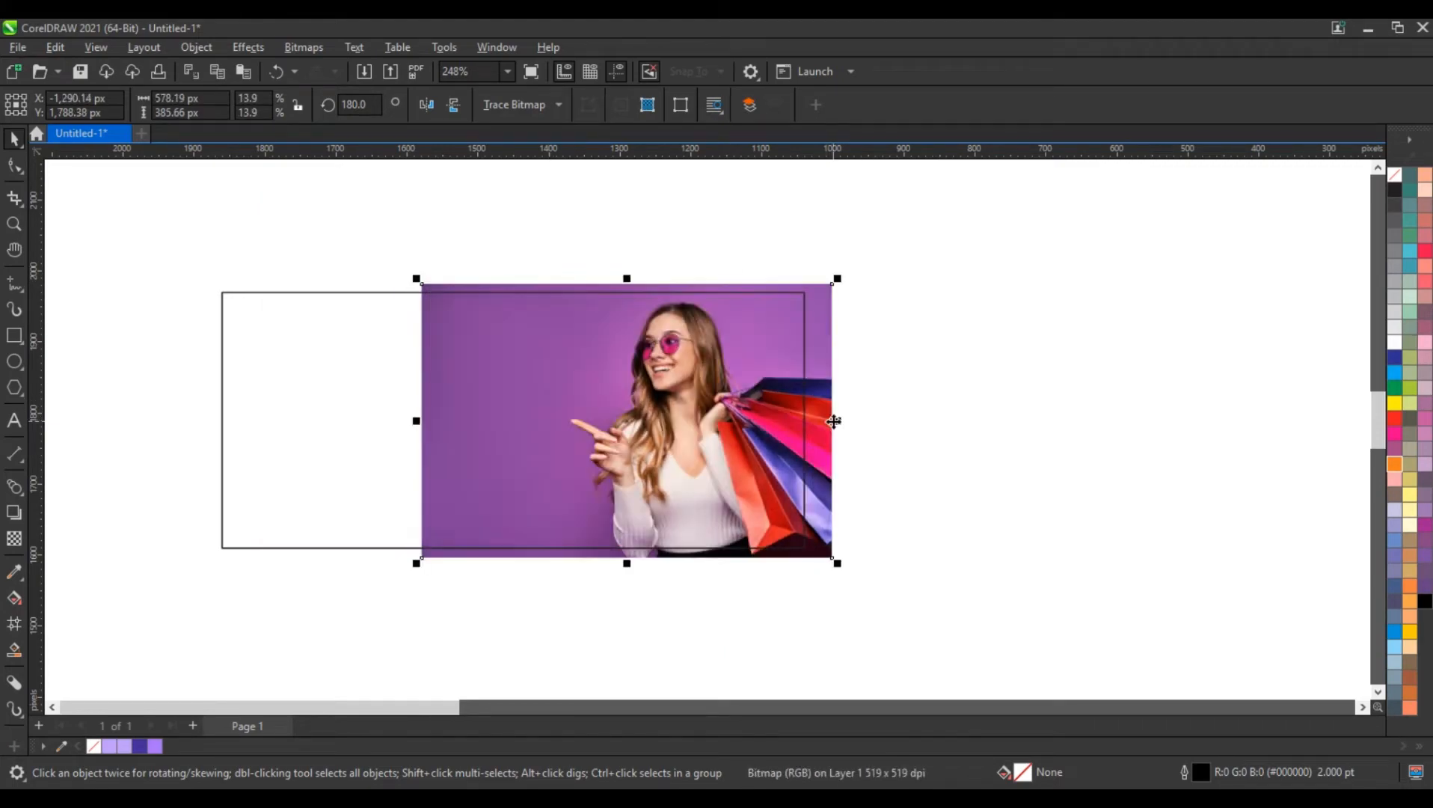
pyautogui.click(954, 421)
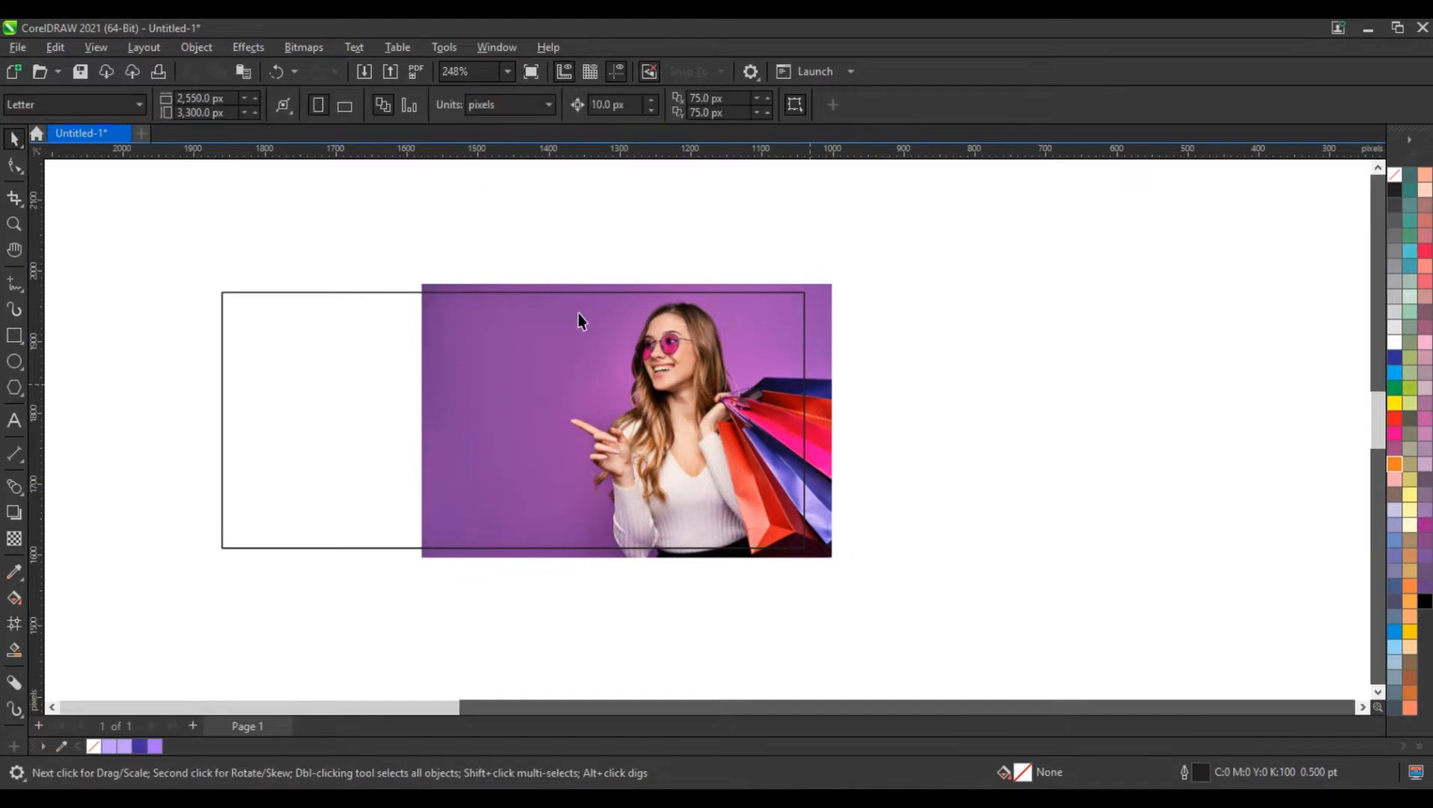
# Slant the photo's left edge by shifting its bottom-left node about 103 px and its top-left node about 285 px inward
pyautogui.click(484, 286)
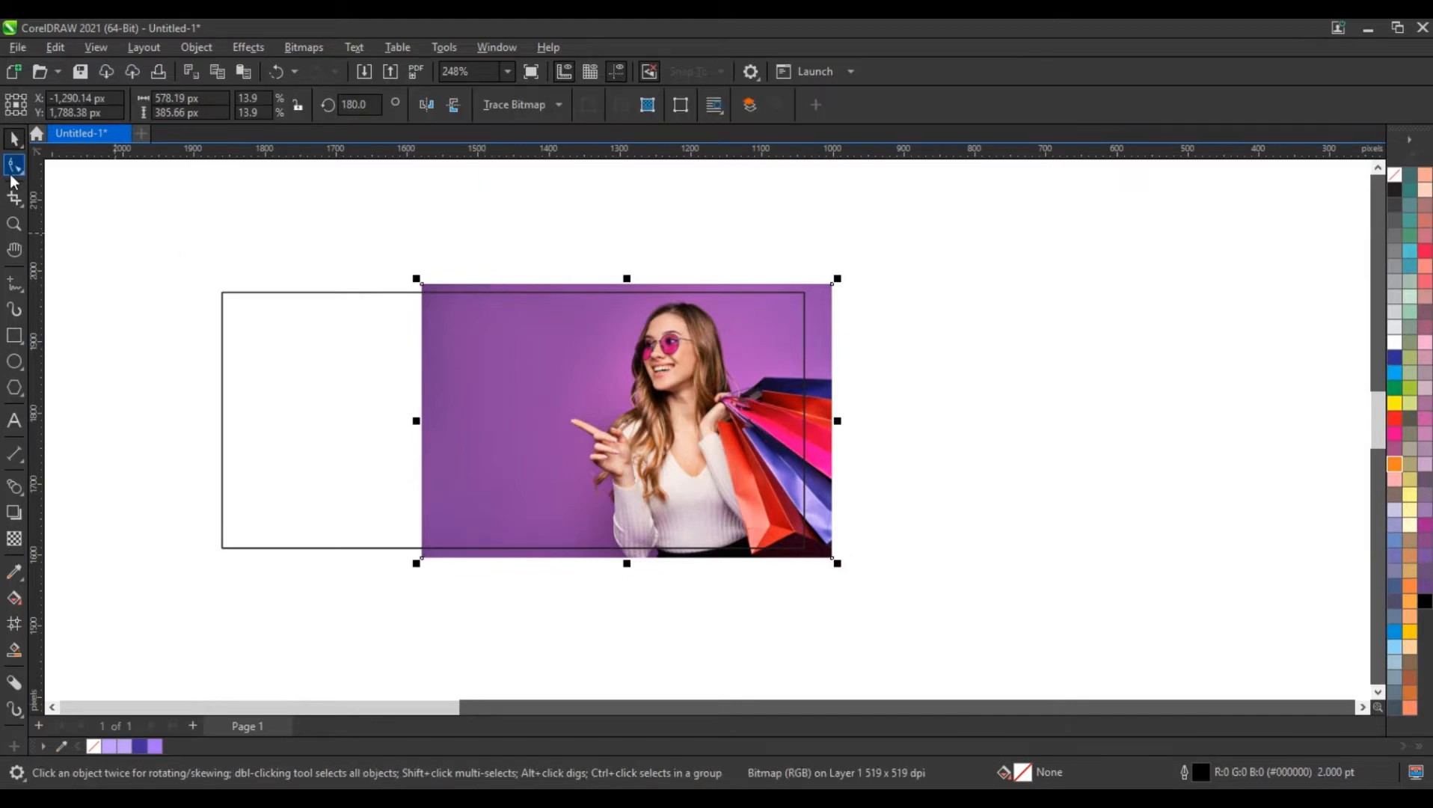
pyautogui.click(15, 166)
pyautogui.moveTo(419, 557); pyautogui.dragTo(491, 557)
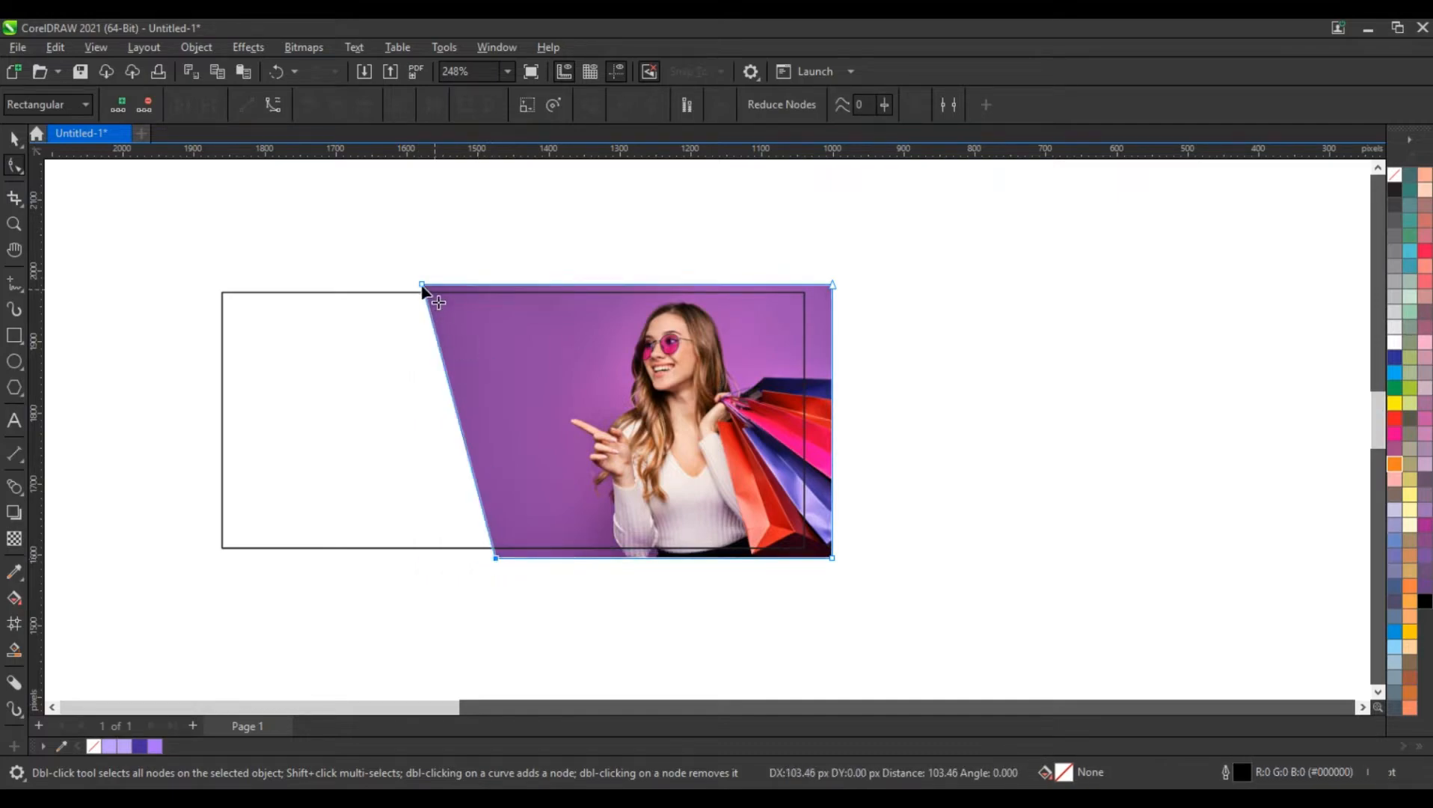
pyautogui.moveTo(424, 287); pyautogui.dragTo(626, 319)
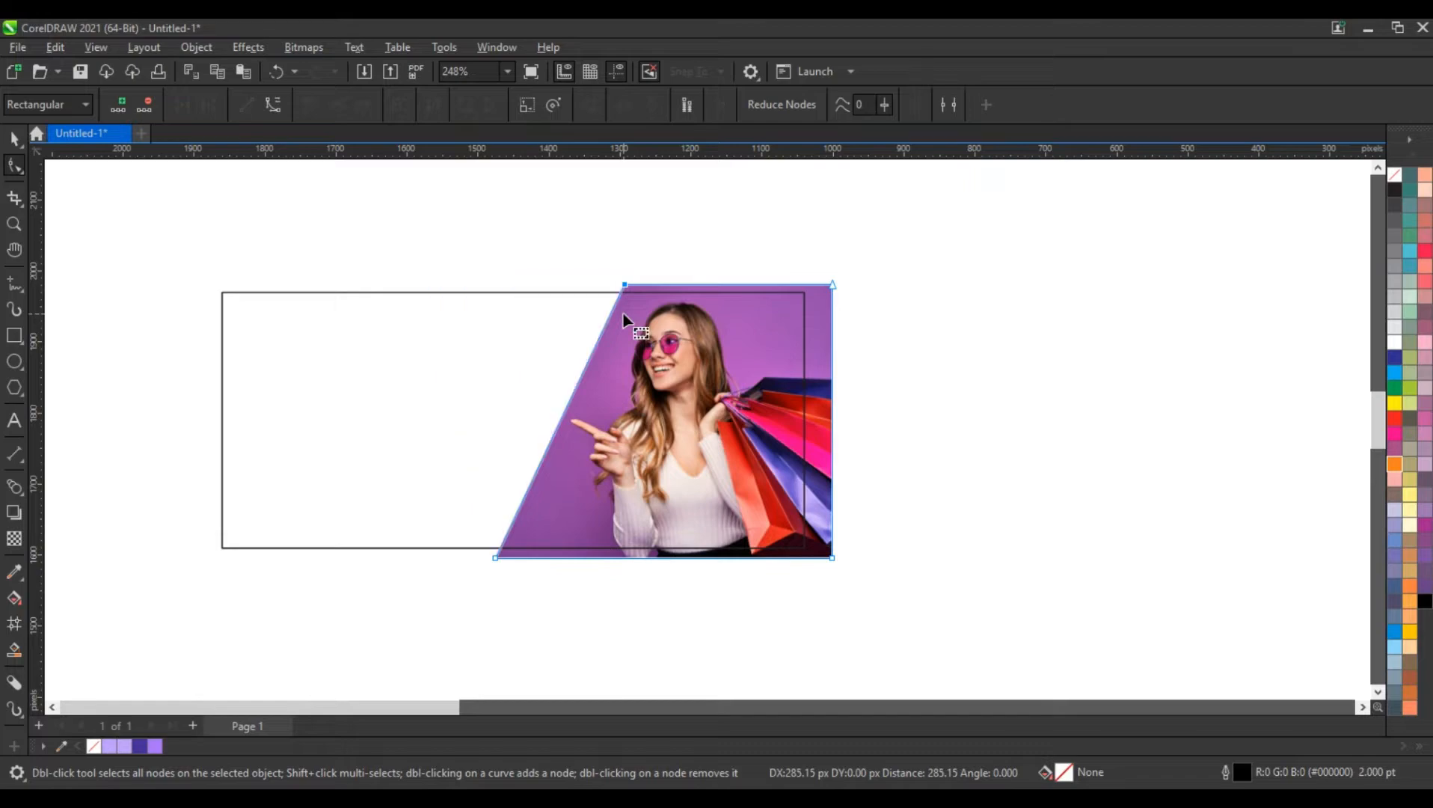
pyautogui.click(13, 142)
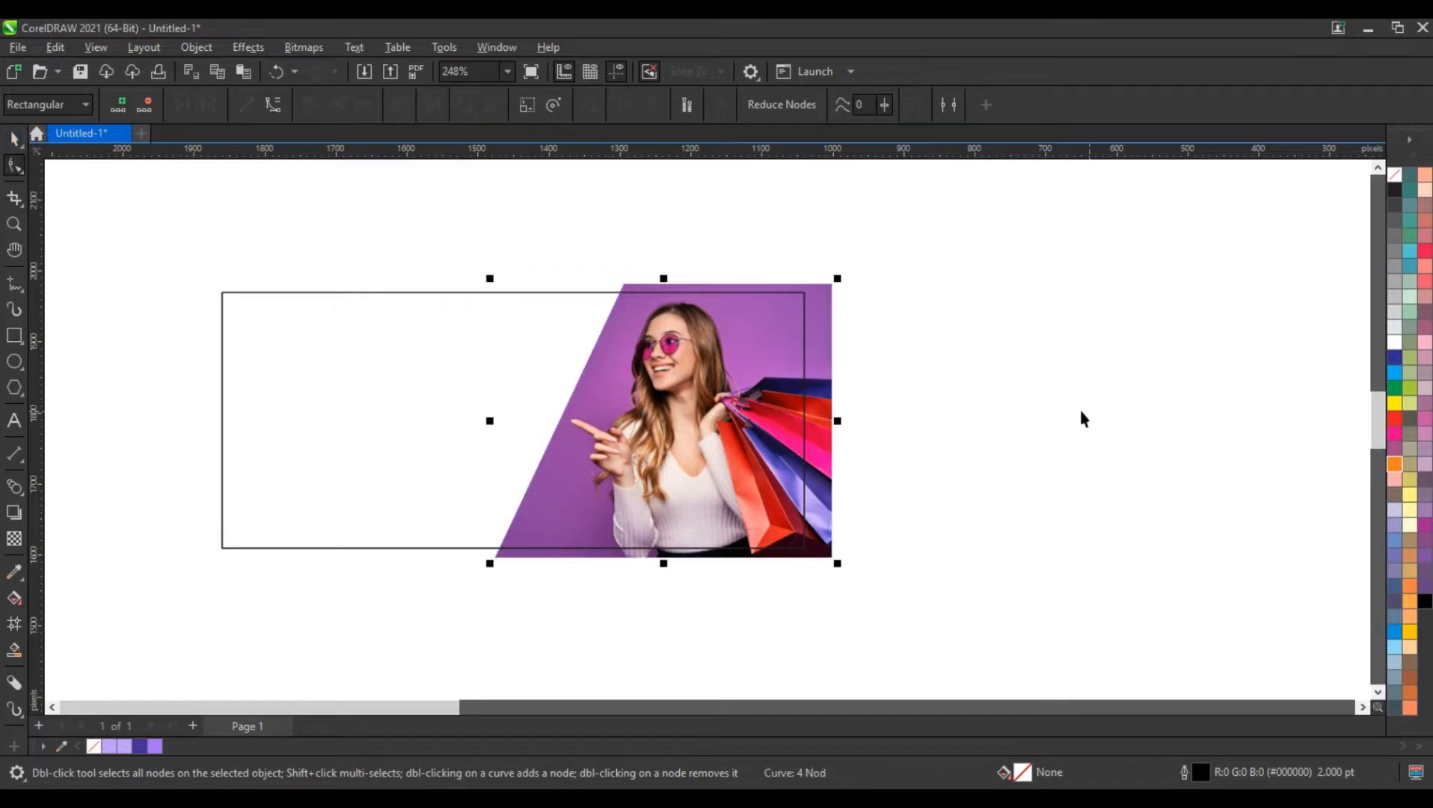
# PowerClip the slanted photo inside the 820 by 360 px rectangle
pyautogui.rightClick(831, 406)
pyautogui.click(901, 514)
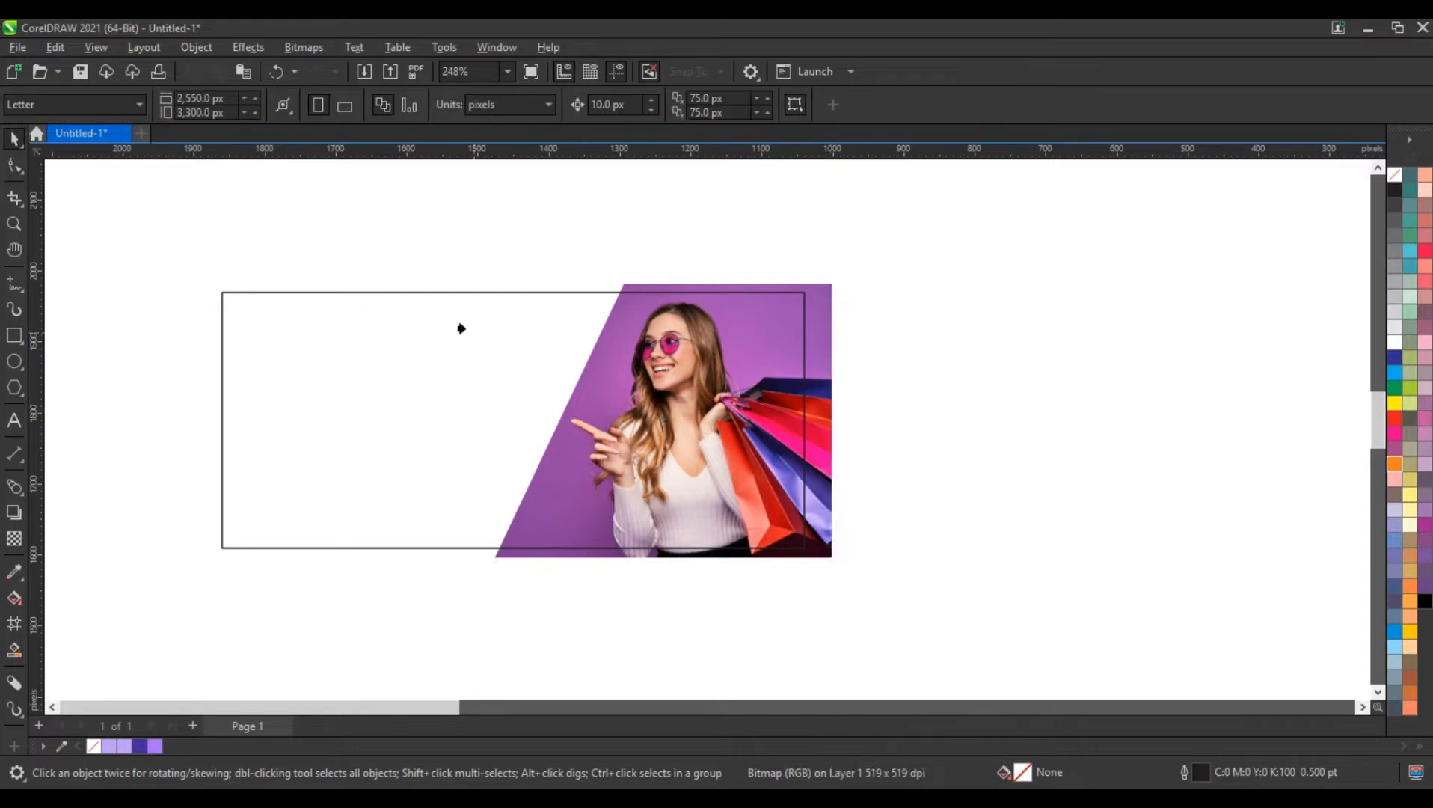
pyautogui.click(449, 326)
pyautogui.click(967, 412)
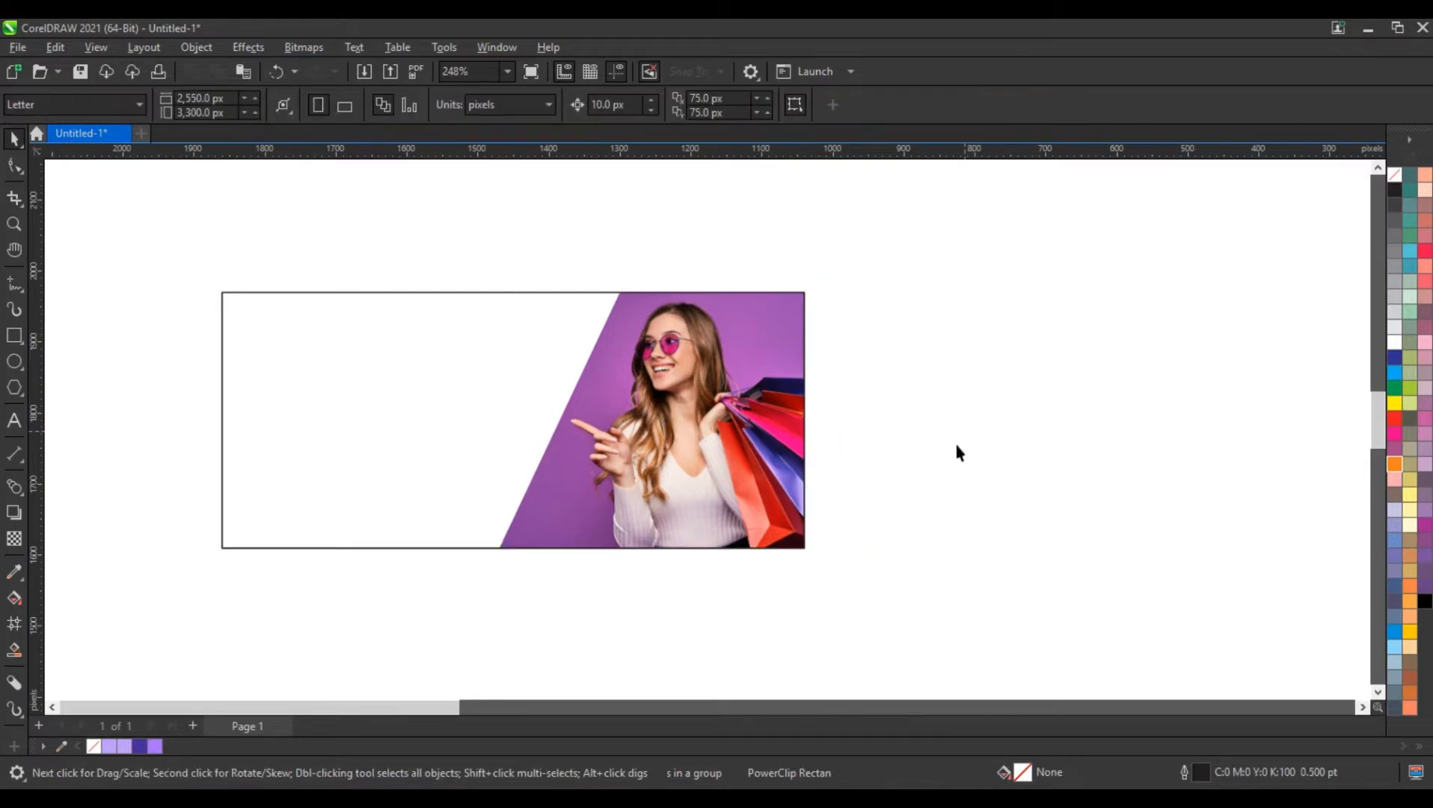
# Draw a rectangle about 403 by 148 px in the banner's white area and convert it to curves
pyautogui.click(12, 229)
pyautogui.moveTo(876, 569); pyautogui.dragTo(947, 575)
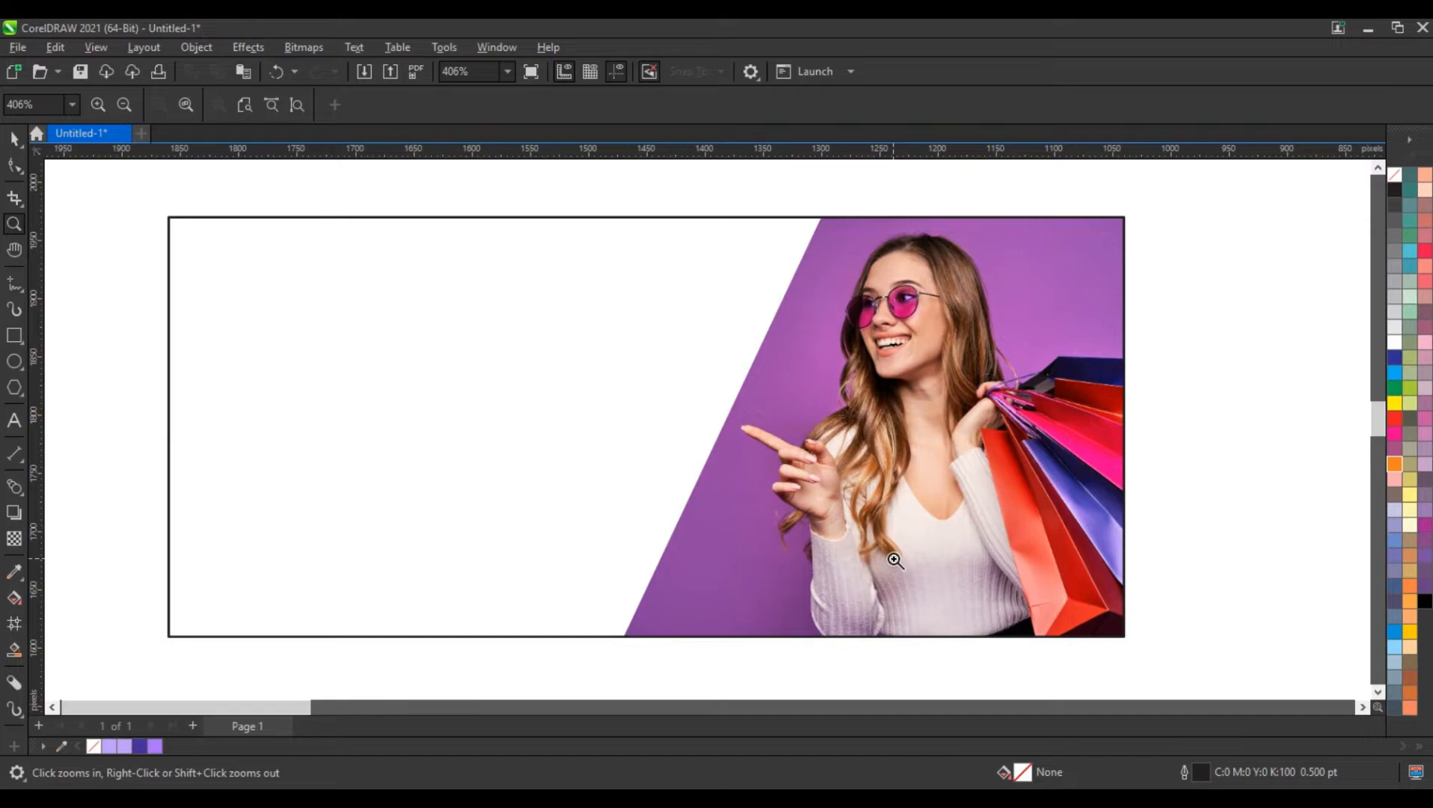
pyautogui.click(14, 336)
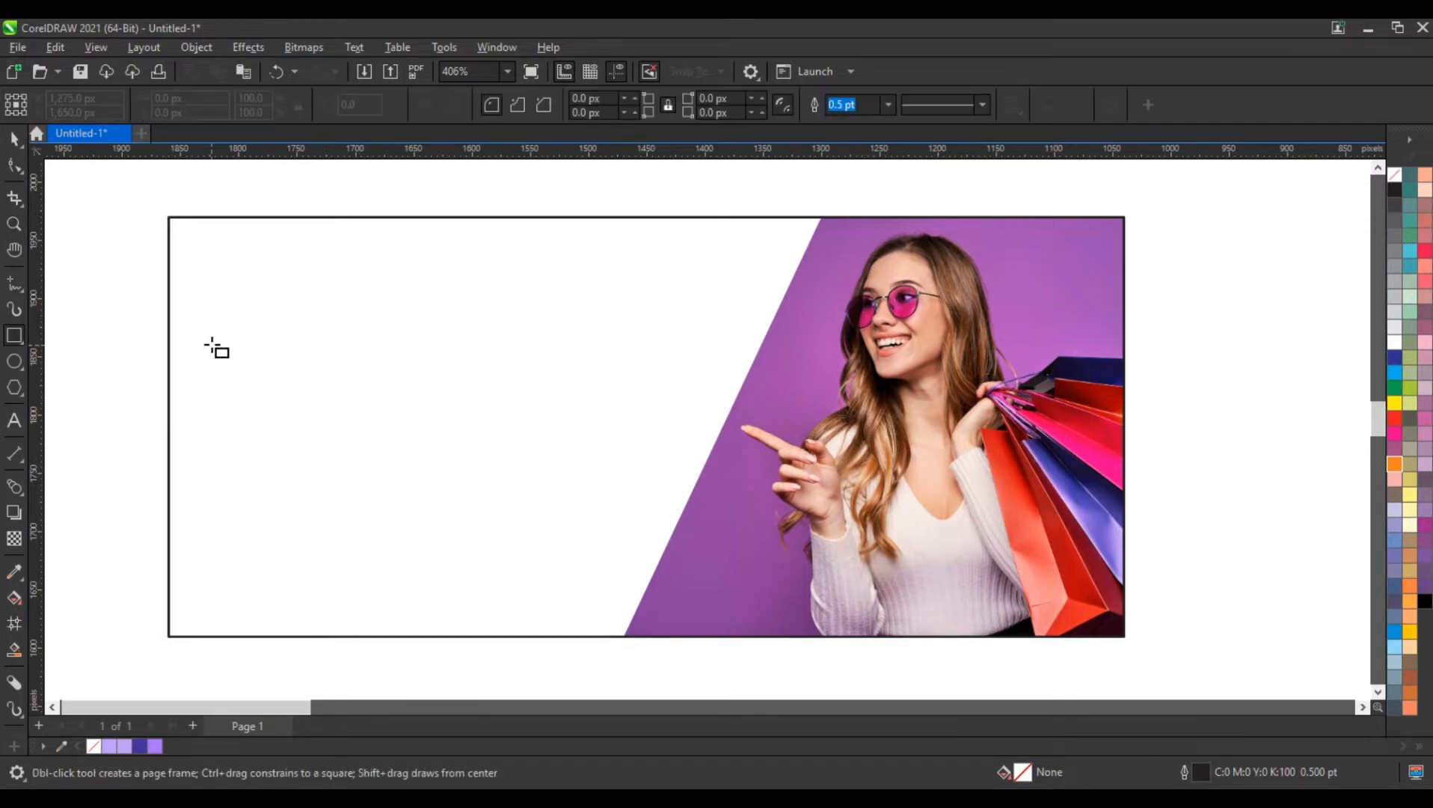
pyautogui.moveTo(260, 319)
pyautogui.mouseDown()
pyautogui.moveTo(604, 488)
pyautogui.moveTo(729, 490)
pyautogui.mouseUp()
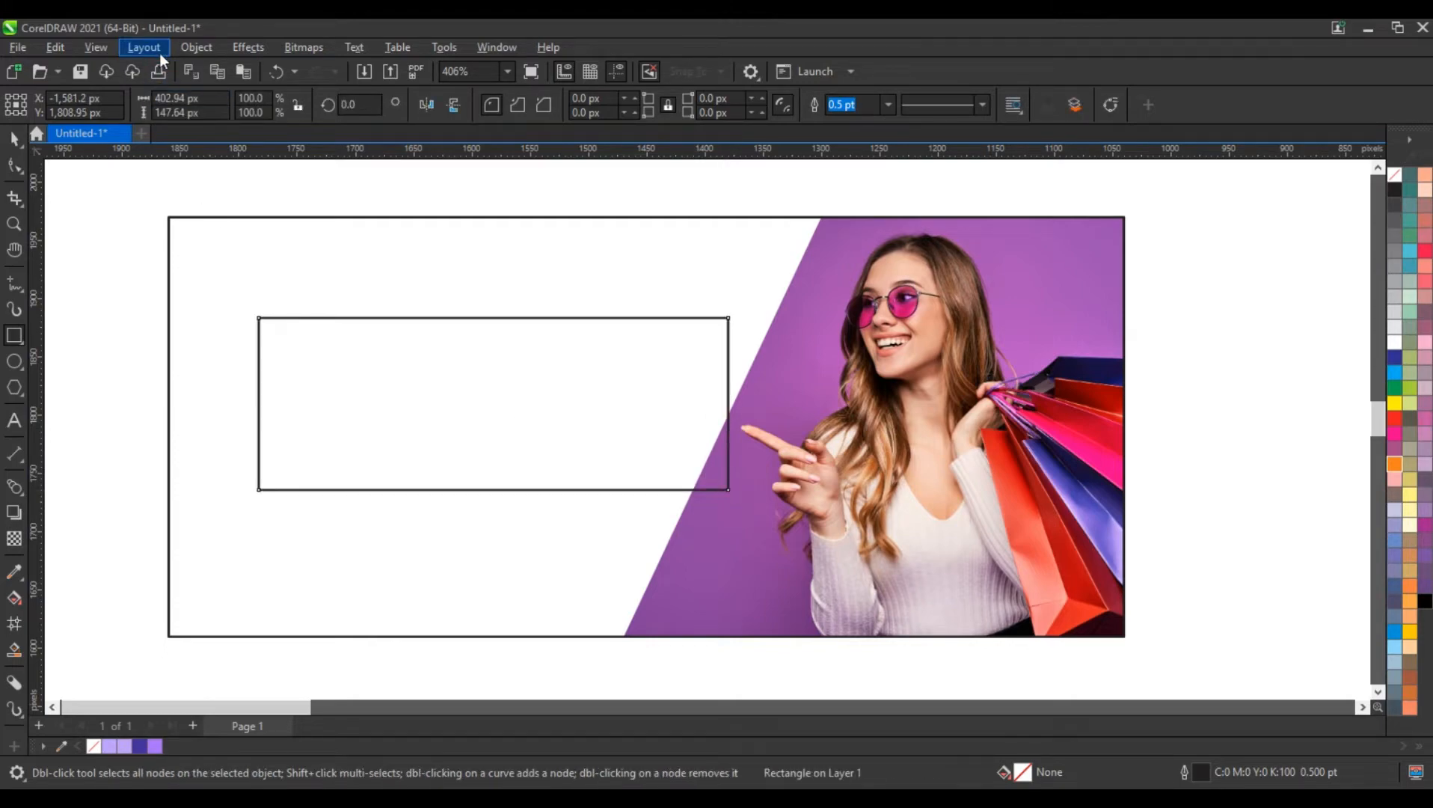
pyautogui.click(189, 48)
pyautogui.click(222, 502)
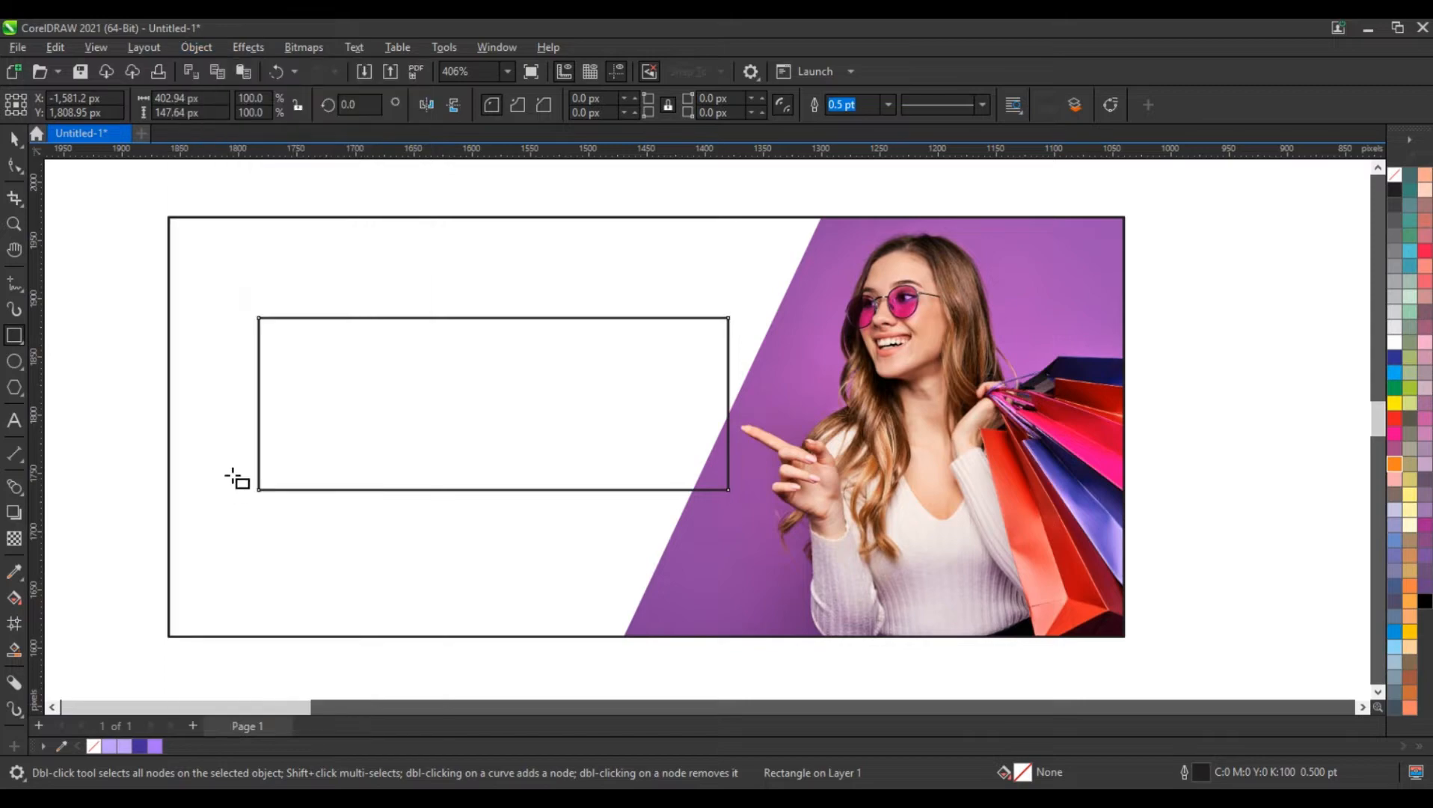
# Reshape the new curve's four corner nodes into a quadrilateral about 408 by 169 px that tapers toward the photo
pyautogui.click(27, 178)
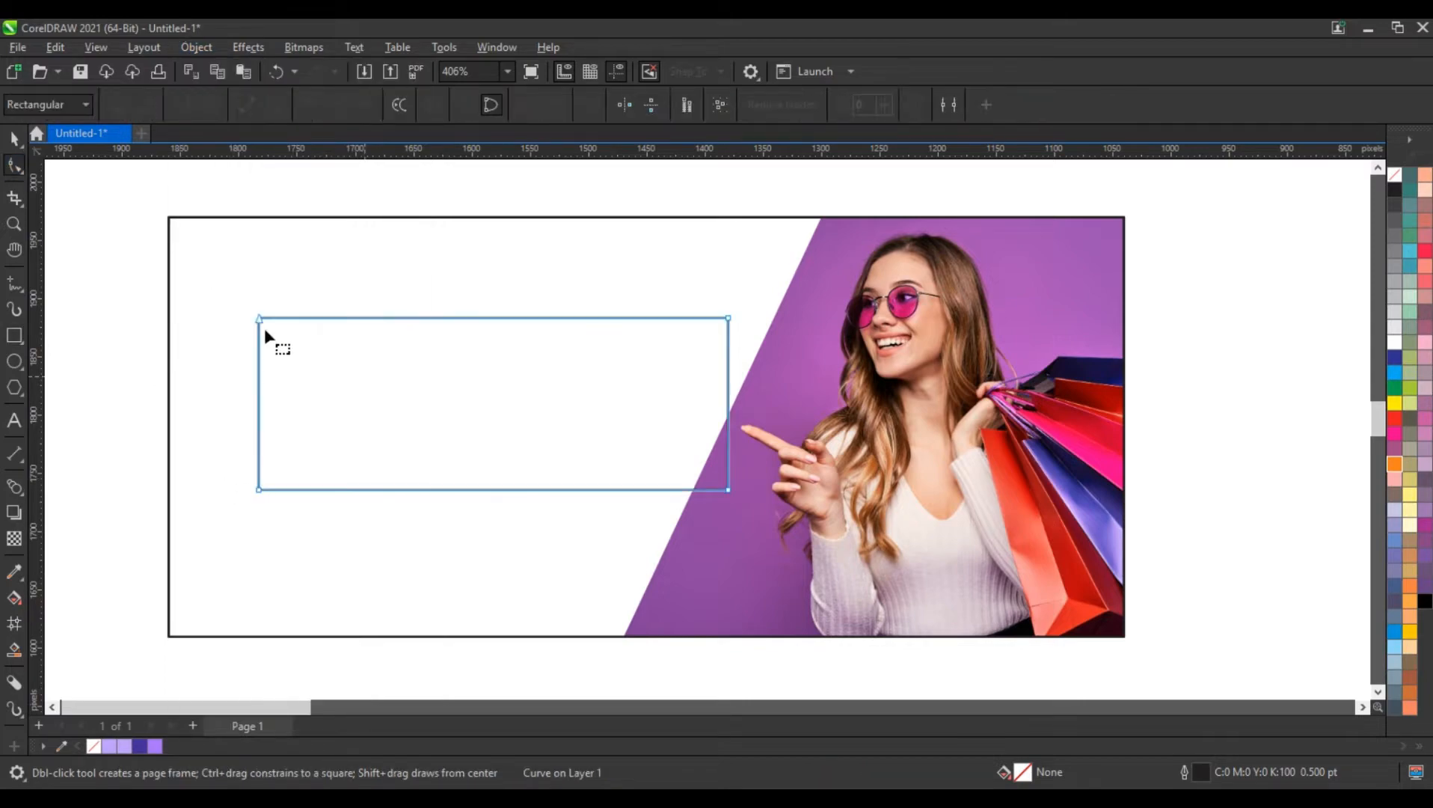
pyautogui.moveTo(257, 317); pyautogui.dragTo(252, 299)
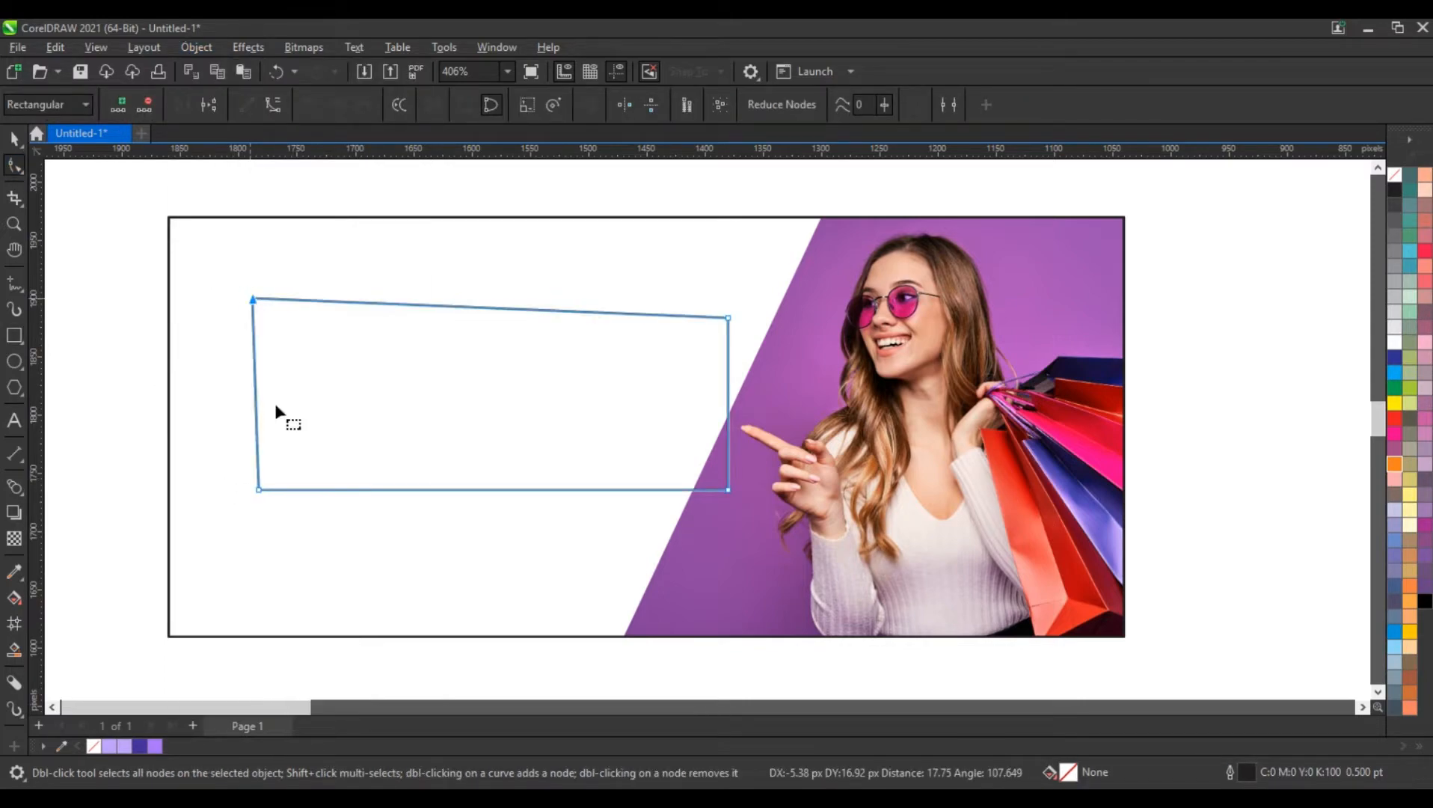
pyautogui.moveTo(262, 489); pyautogui.dragTo(262, 495)
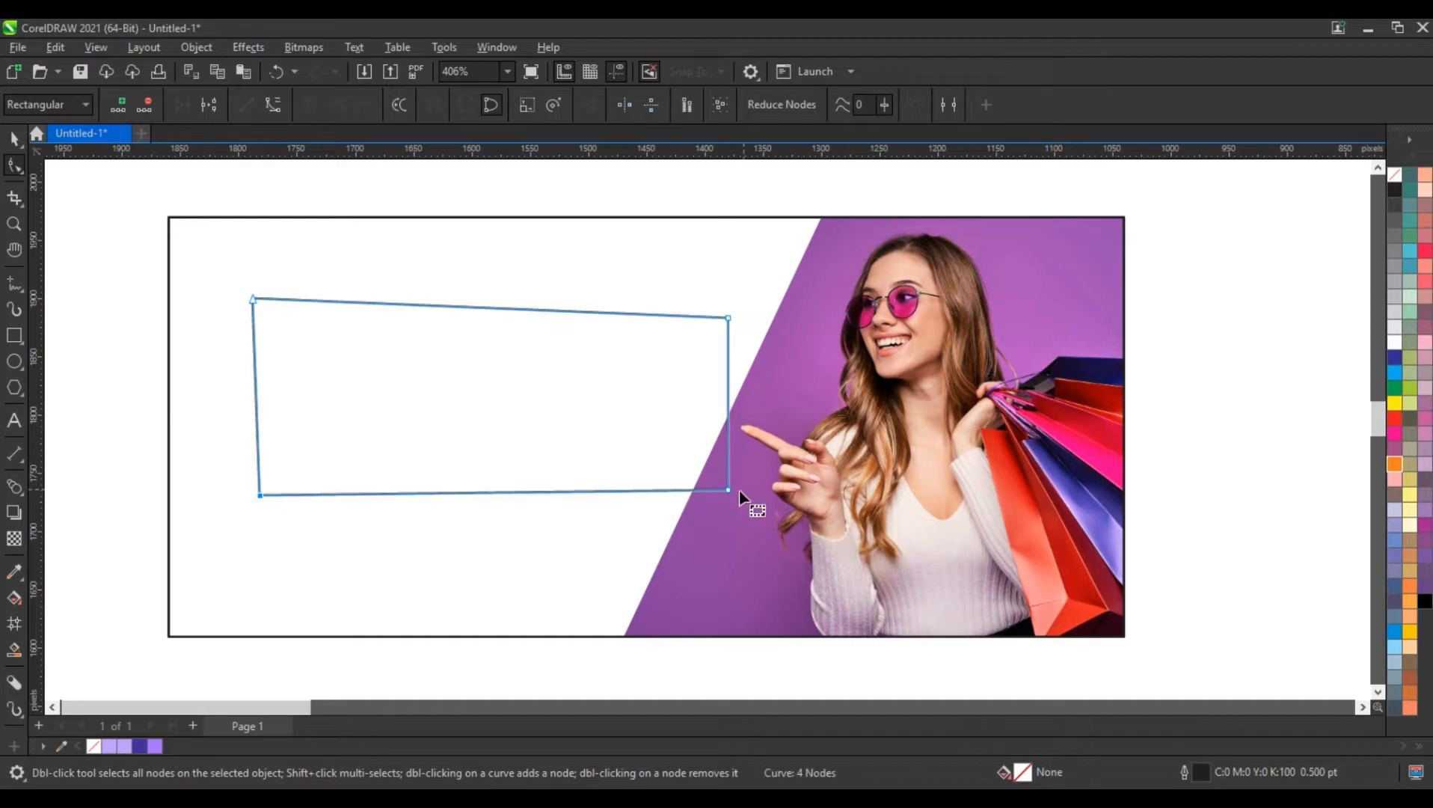
pyautogui.moveTo(729, 488); pyautogui.dragTo(728, 464)
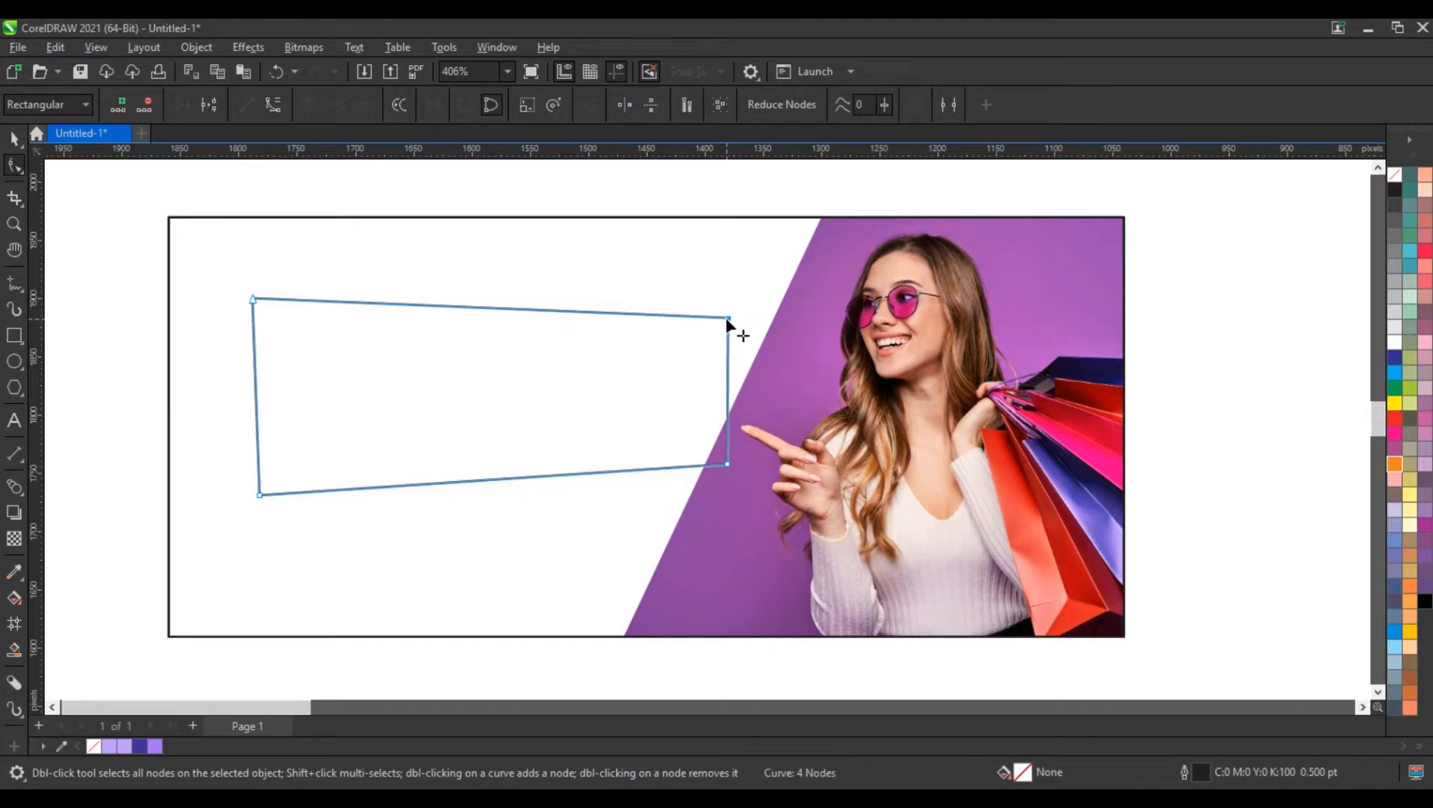
pyautogui.moveTo(727, 318); pyautogui.dragTo(726, 357)
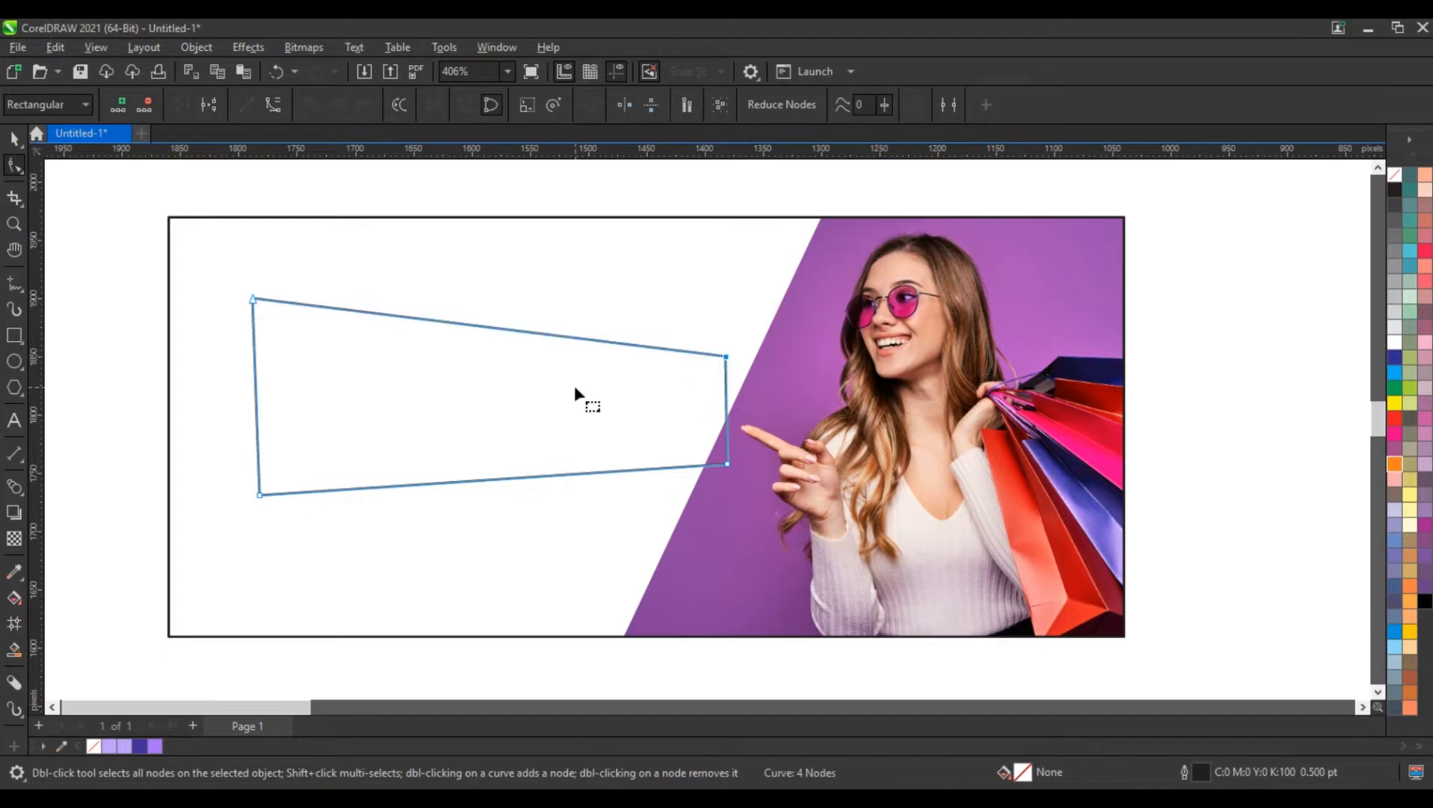
pyautogui.click(13, 138)
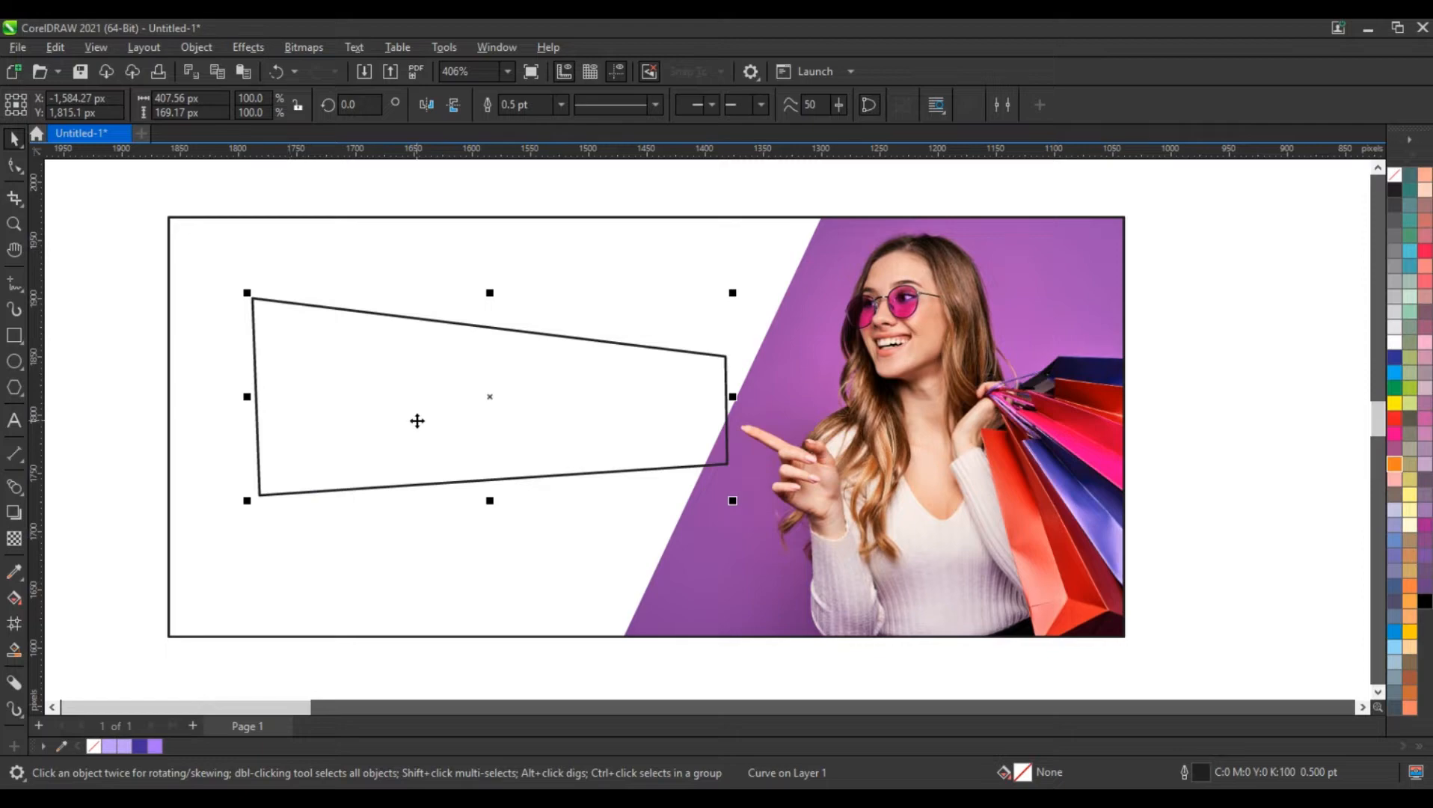
# Duplicate the tapered quadrilateral by copy and paste, and move the copy to the right over the photo
pyautogui.rightClick(416, 421)
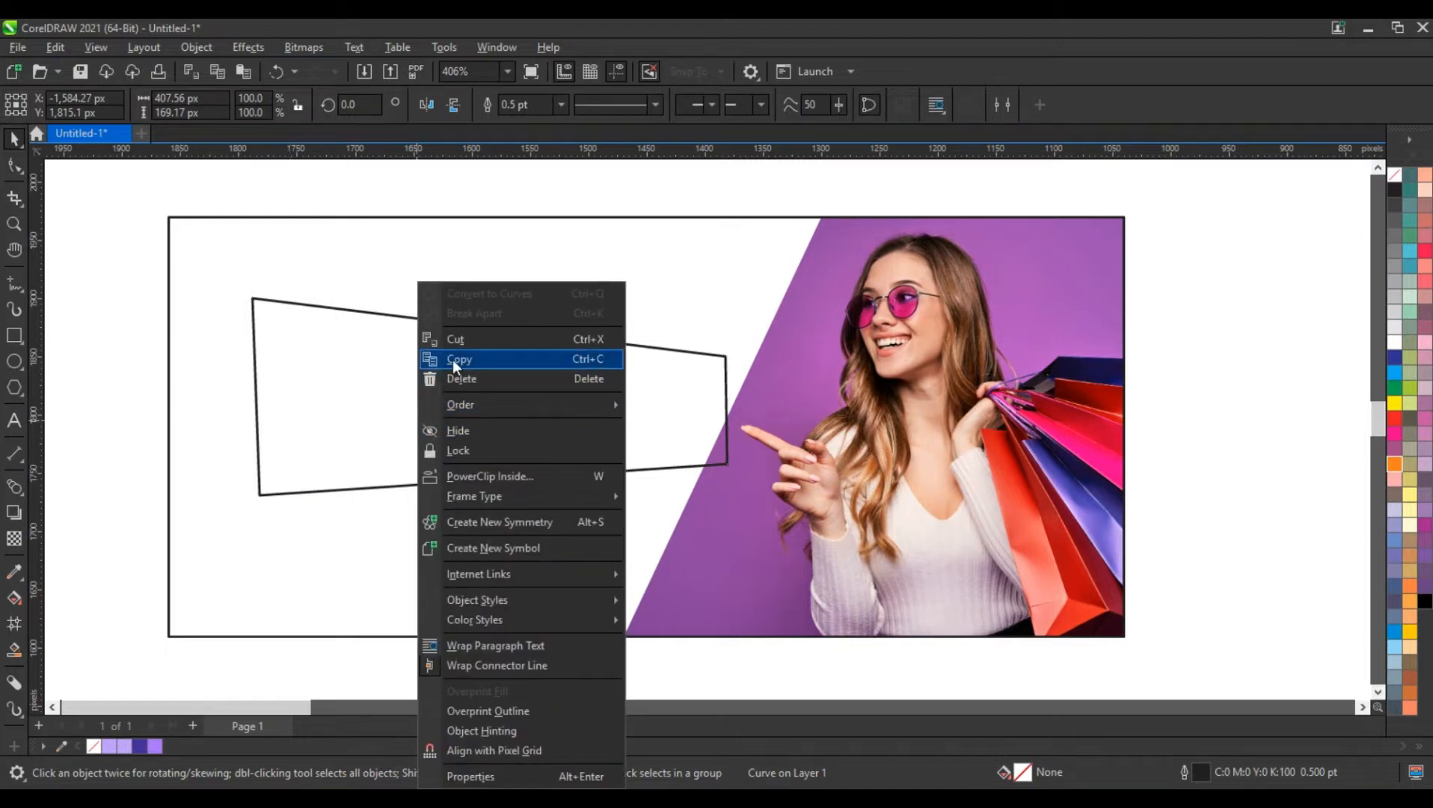
pyautogui.click(453, 359)
pyautogui.rightClick(128, 334)
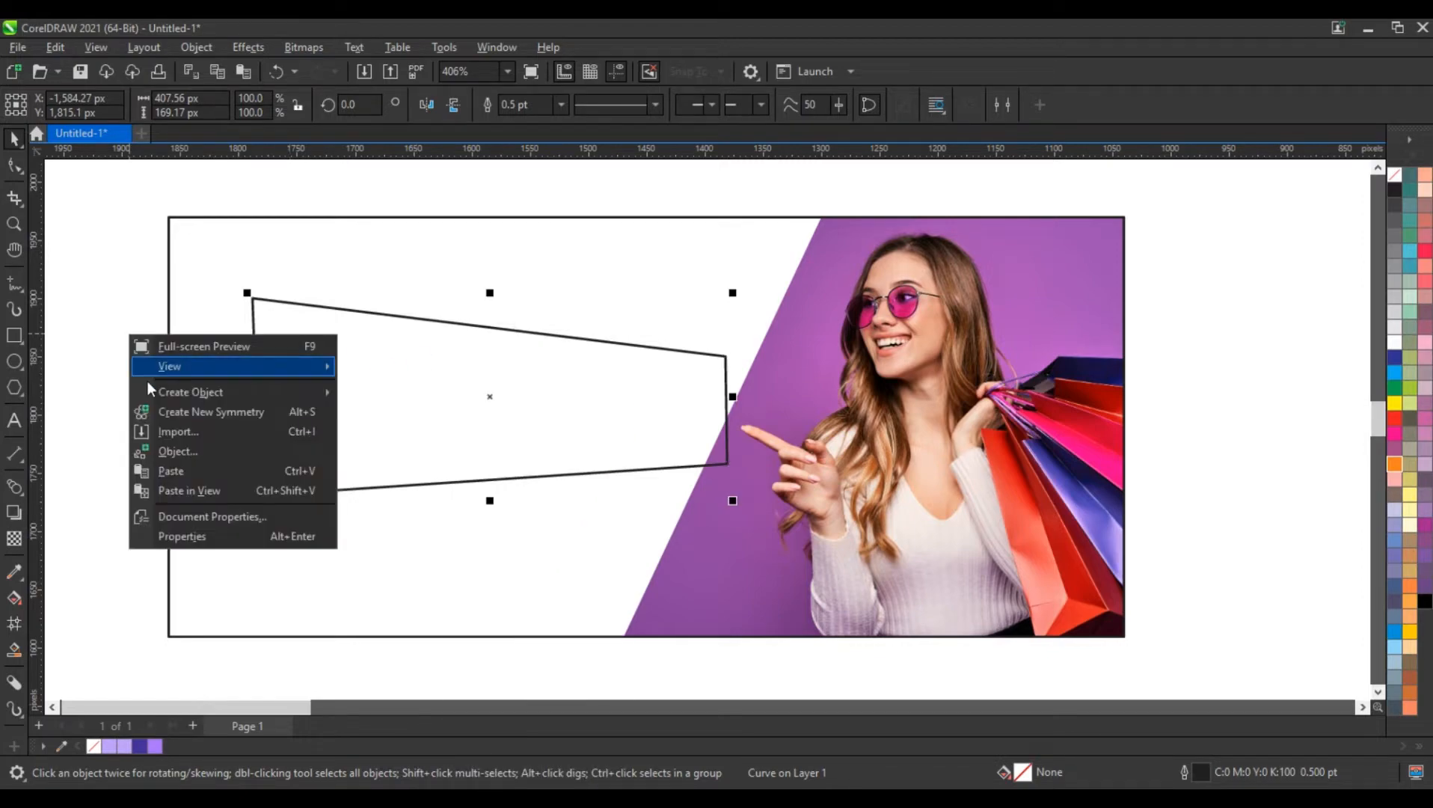
pyautogui.click(162, 469)
pyautogui.moveTo(490, 395); pyautogui.dragTo(748, 394)
# Reshape the copy's nodes into a downward-pointing four-sided shape about 165 by 153 px, overlapping the tapered shape's narrow end
pyautogui.click(15, 165)
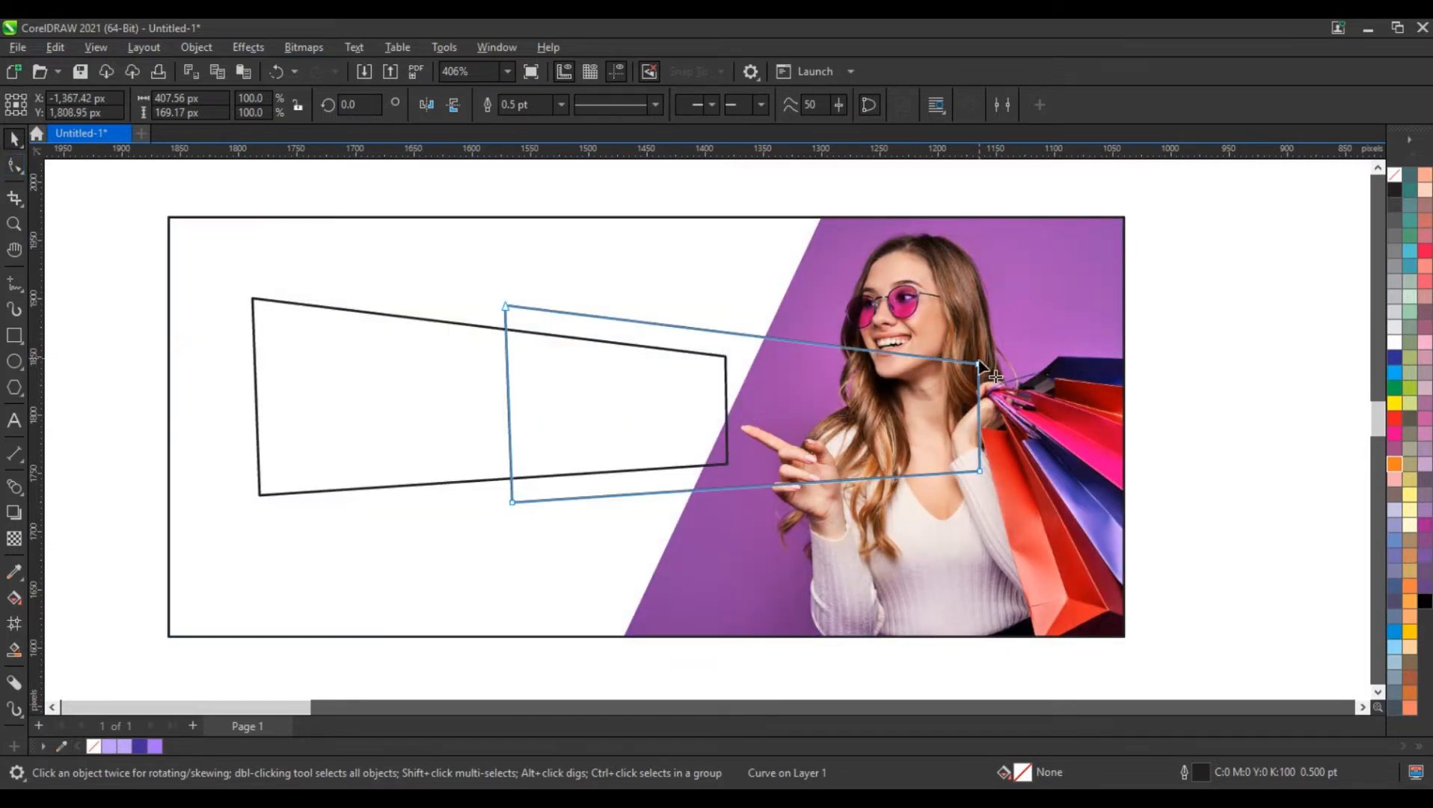
pyautogui.moveTo(980, 365); pyautogui.dragTo(732, 300)
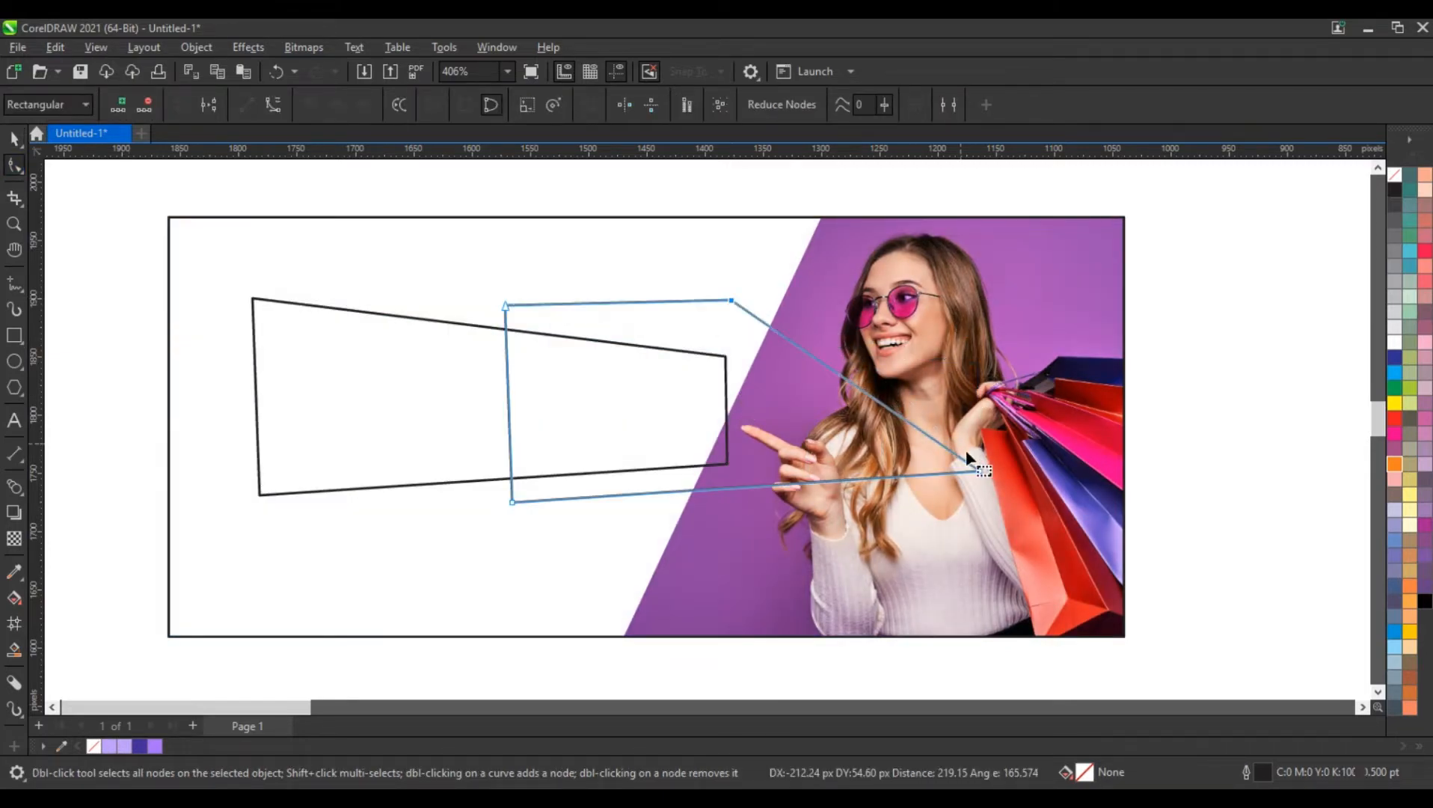
pyautogui.moveTo(982, 470); pyautogui.dragTo(767, 347)
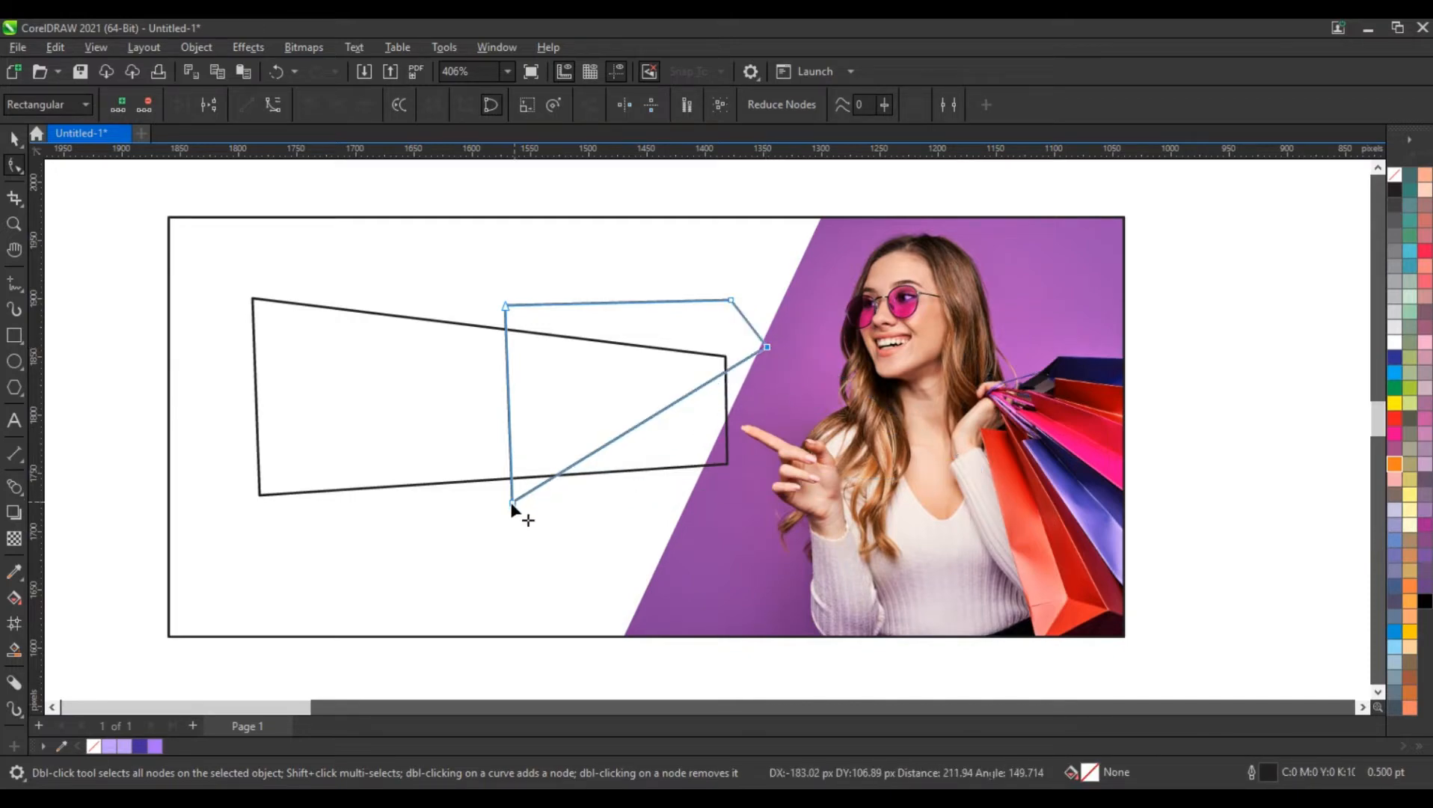
pyautogui.moveTo(513, 504); pyautogui.dragTo(728, 491)
pyautogui.moveTo(507, 306); pyautogui.dragTo(592, 323)
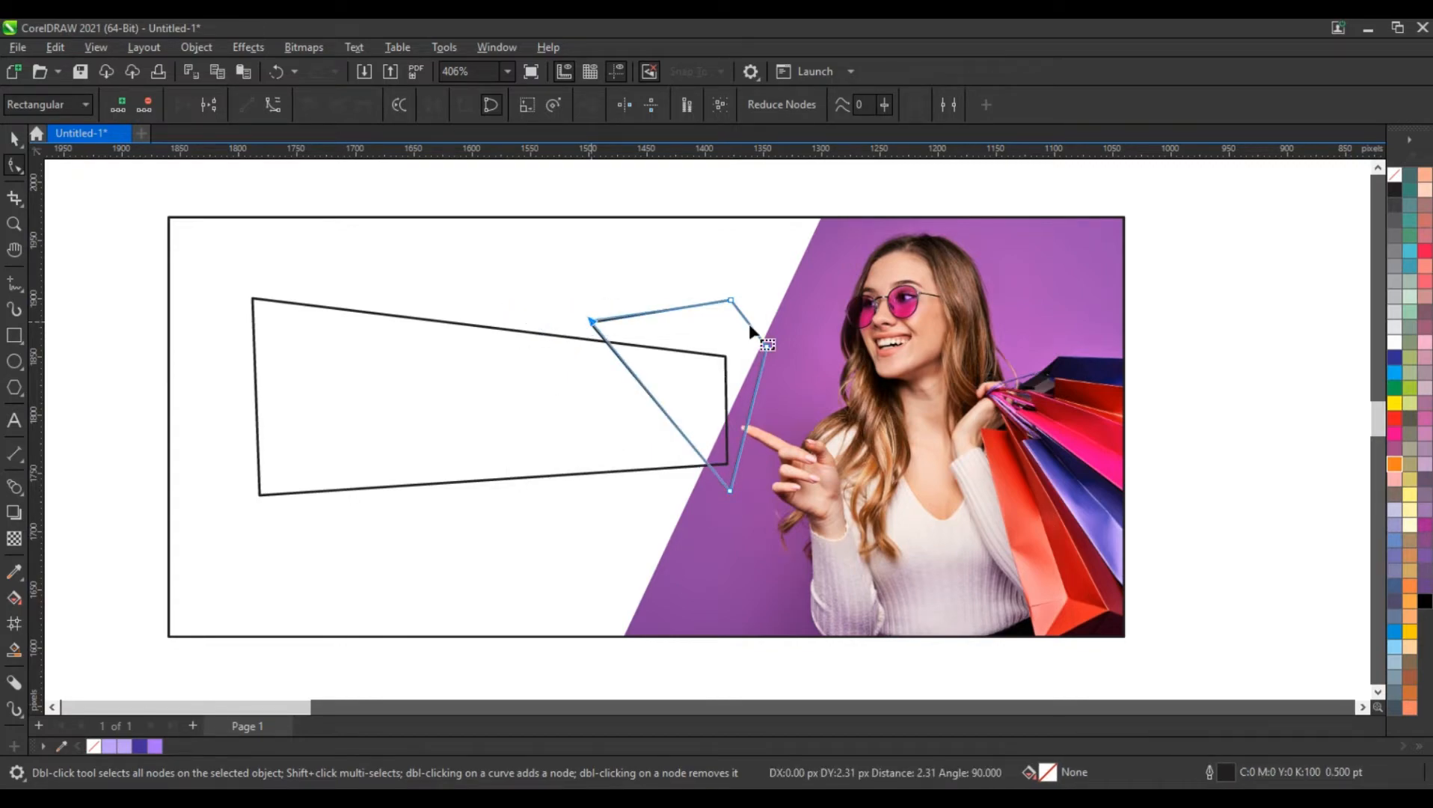
pyautogui.moveTo(728, 303); pyautogui.dragTo(776, 358)
pyautogui.moveTo(732, 489); pyautogui.dragTo(723, 490)
pyautogui.moveTo(778, 359); pyautogui.dragTo(782, 364)
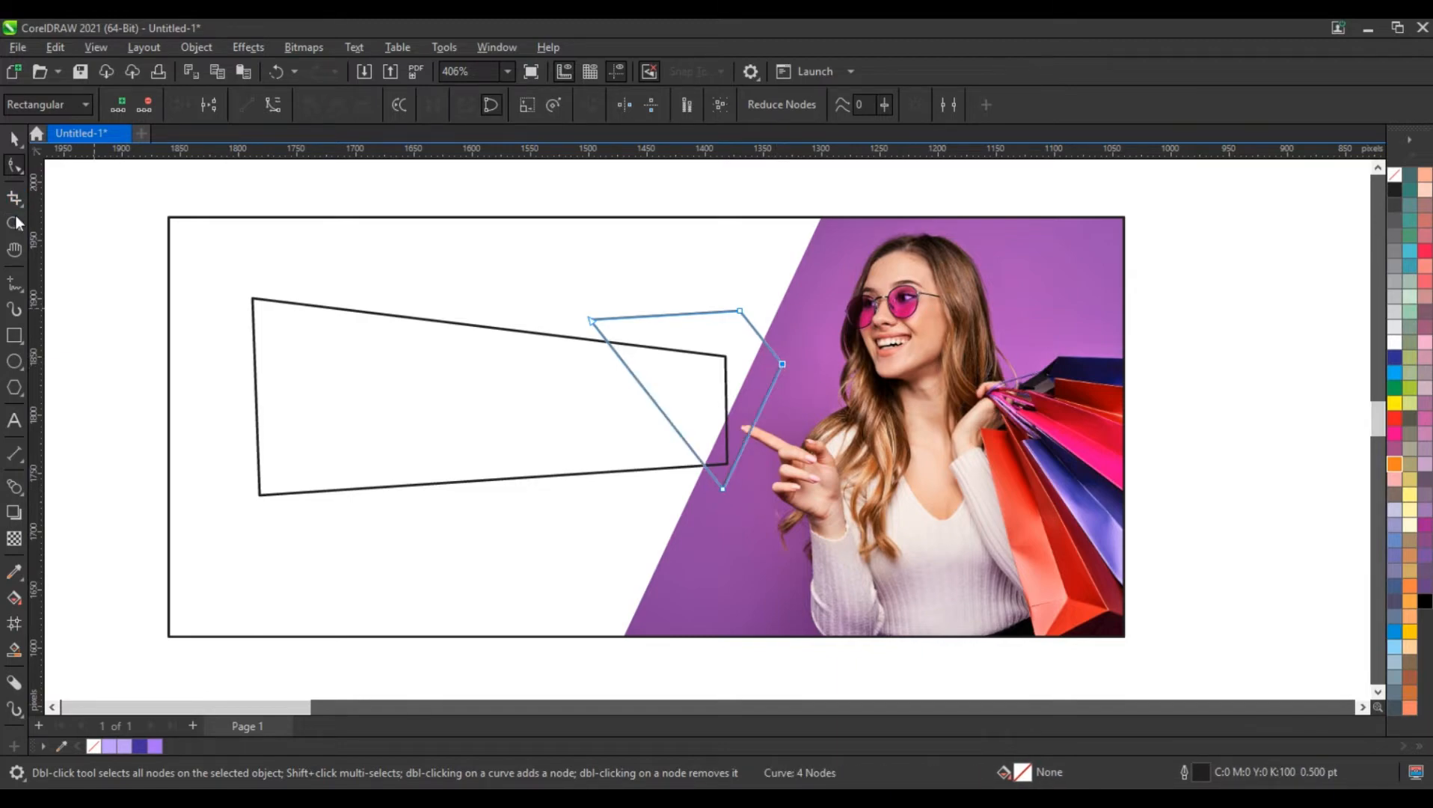
# Fill the downward-pointing four-sided shape with a linear gradient from orange near its lower tip to golden yellow near its upper edge
pyautogui.click(13, 223)
pyautogui.moveTo(169, 210); pyautogui.dragTo(1133, 554)
pyautogui.click(19, 142)
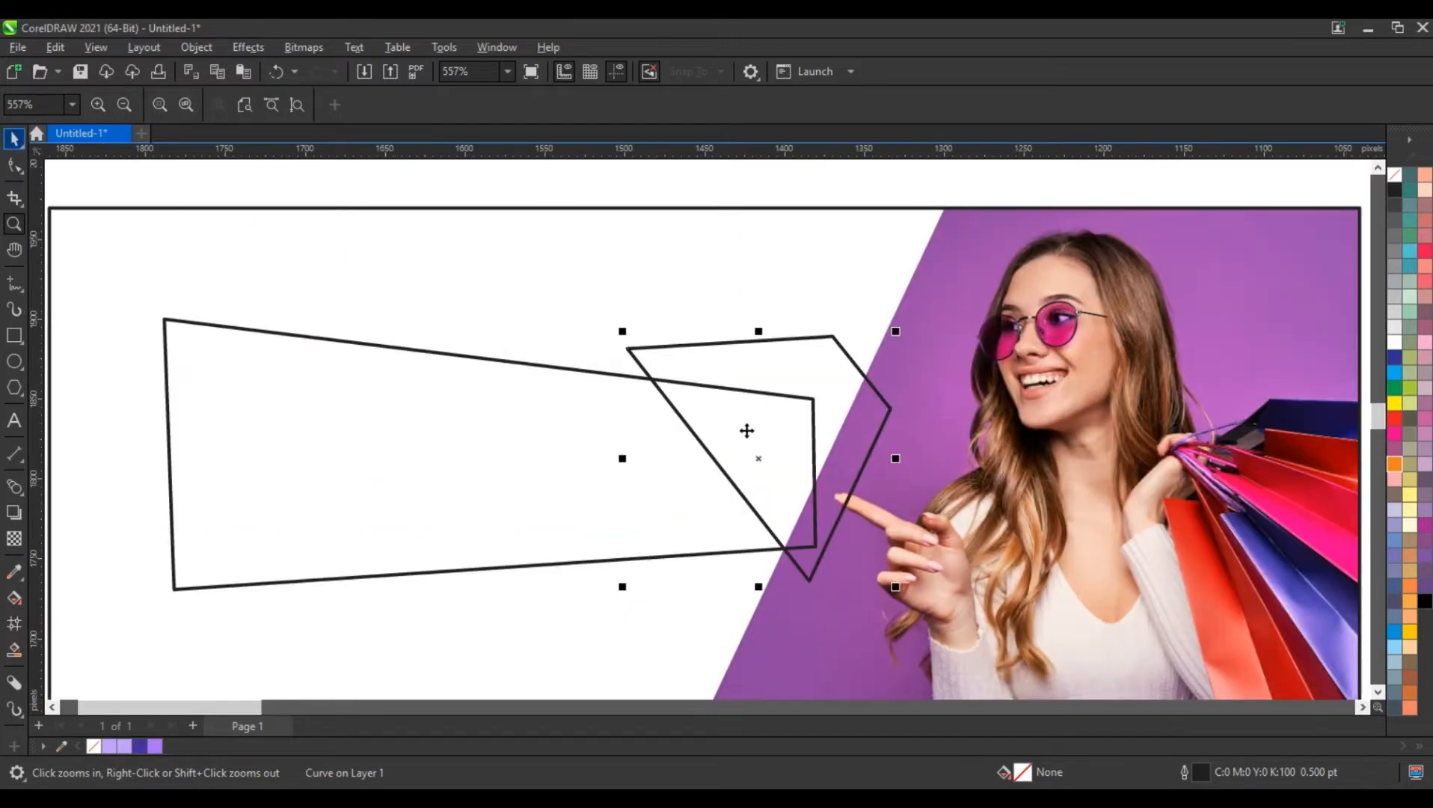
pyautogui.click(1396, 464)
pyautogui.press('g')
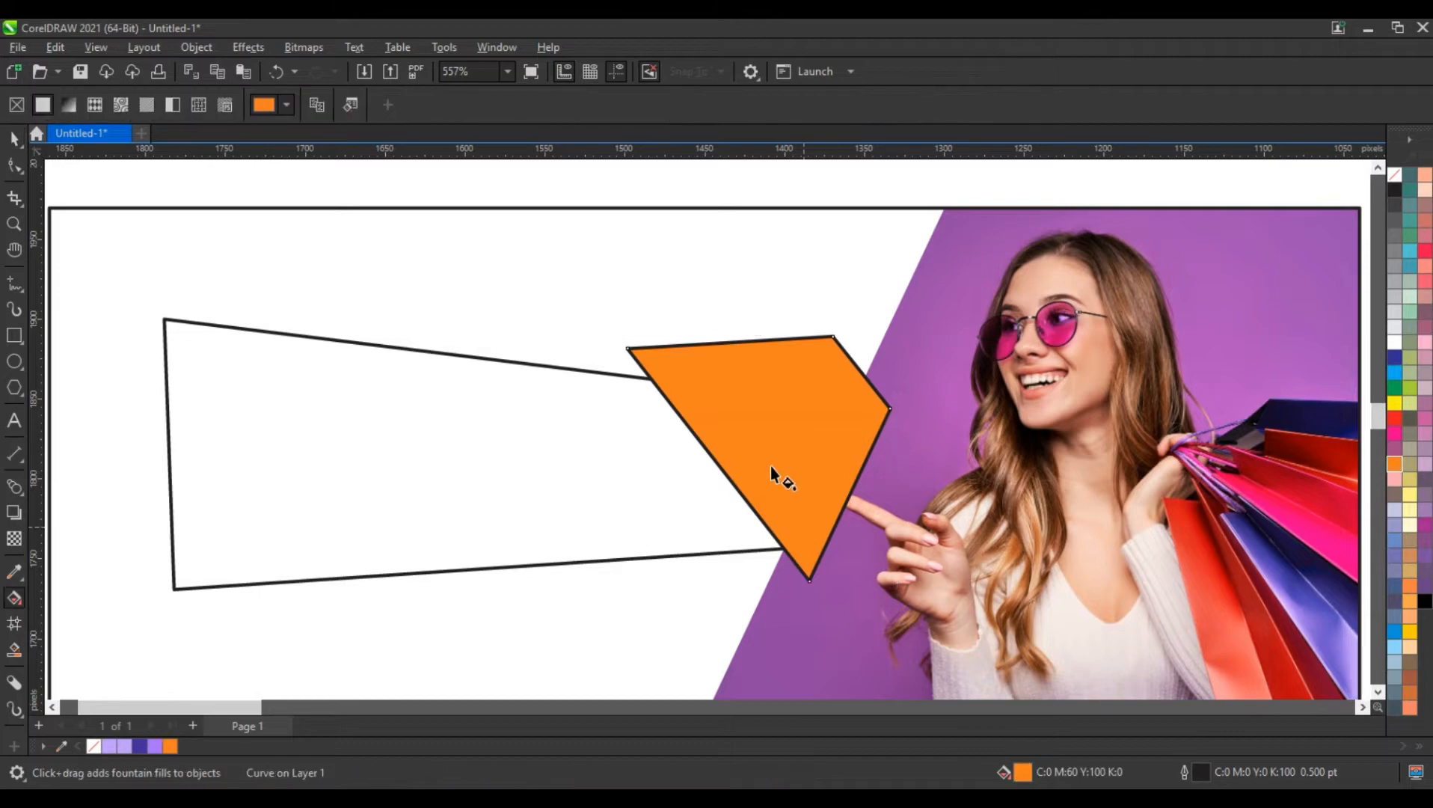
pyautogui.moveTo(803, 527); pyautogui.dragTo(728, 383)
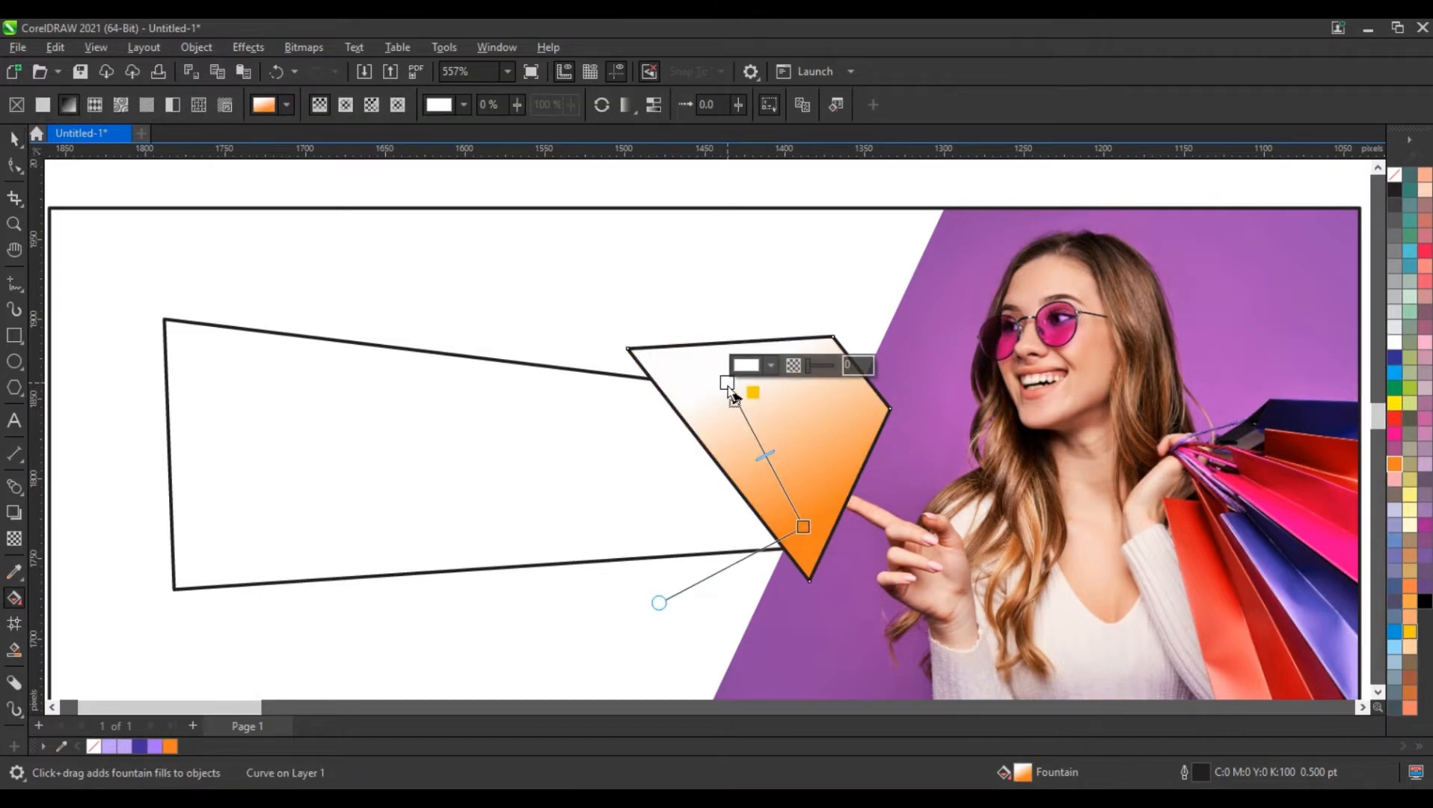
pyautogui.moveTo(729, 386); pyautogui.dragTo(730, 386)
pyautogui.moveTo(803, 525); pyautogui.dragTo(804, 511)
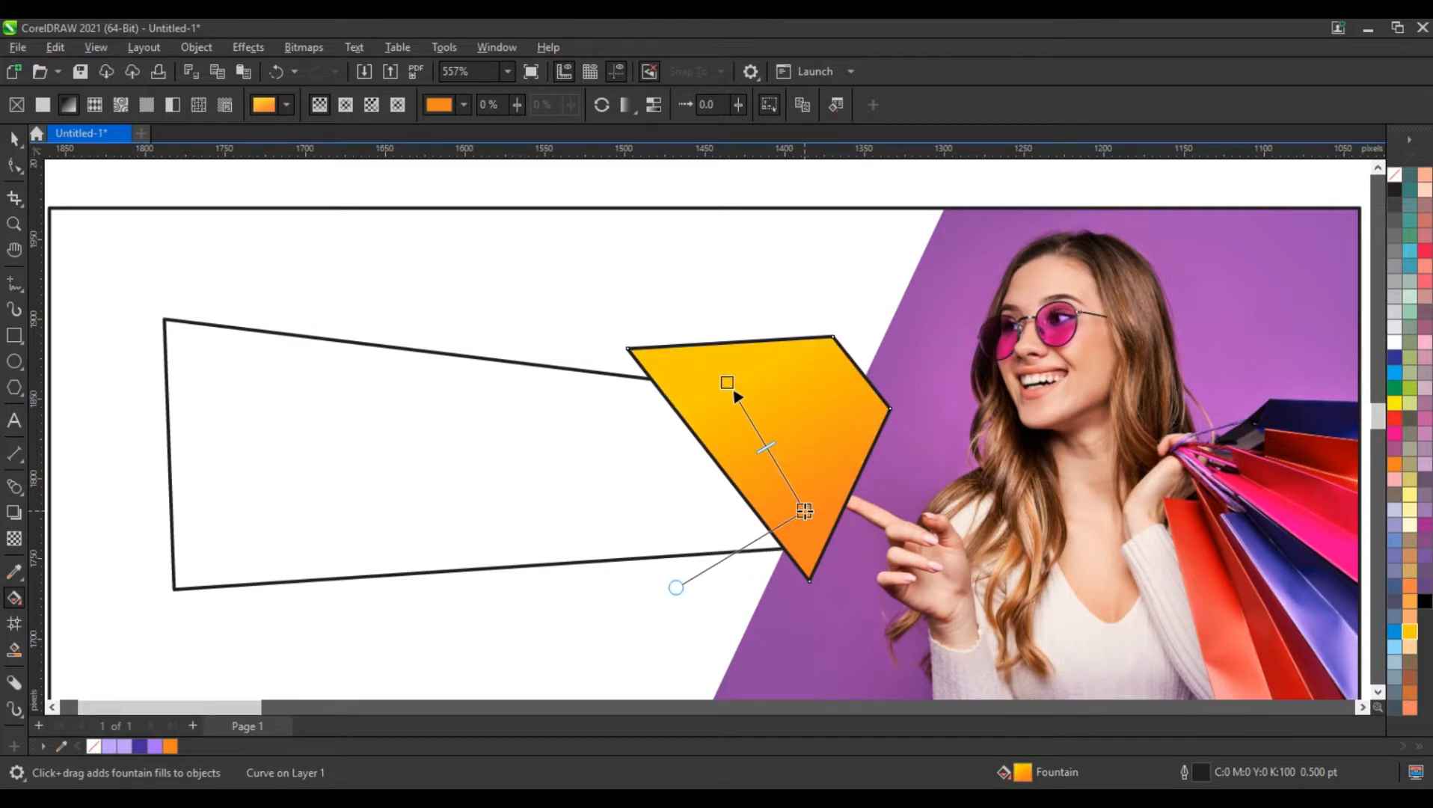
pyautogui.click(15, 147)
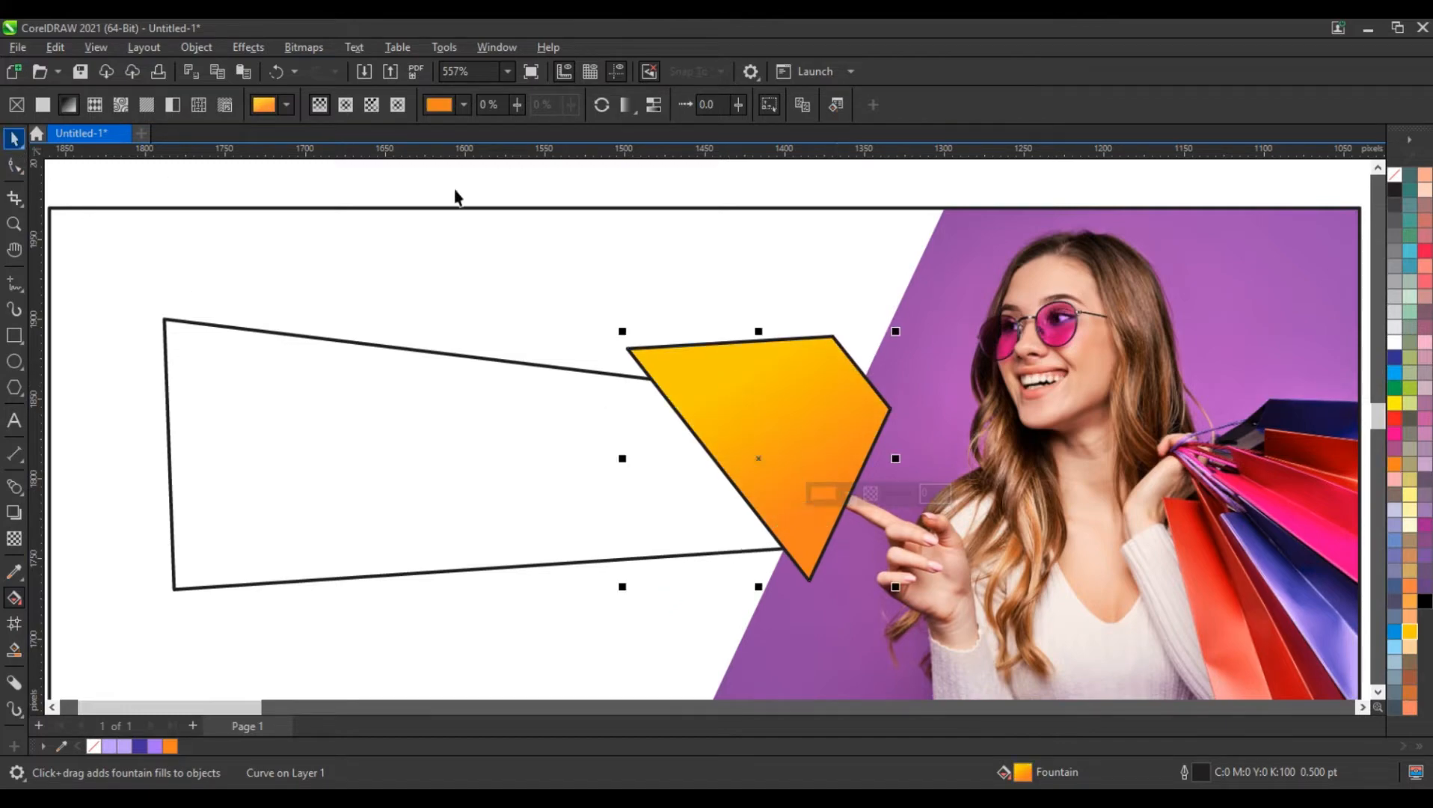
pyautogui.click(454, 198)
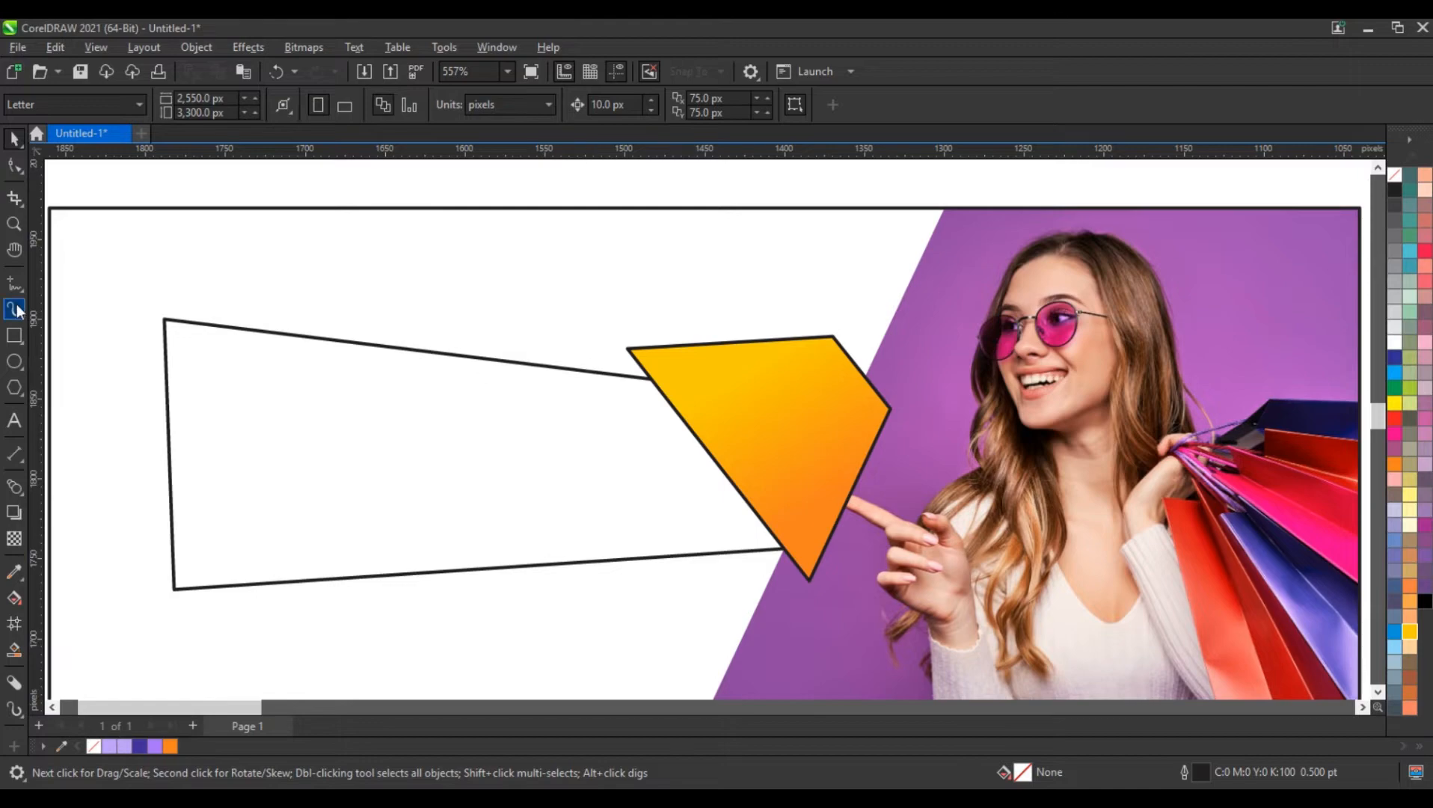
# Fill the large tapered quadrilateral with a linear gradient from dark violet (#432D99) below its lower edge to light purple near its upper edge
pyautogui.click(281, 383)
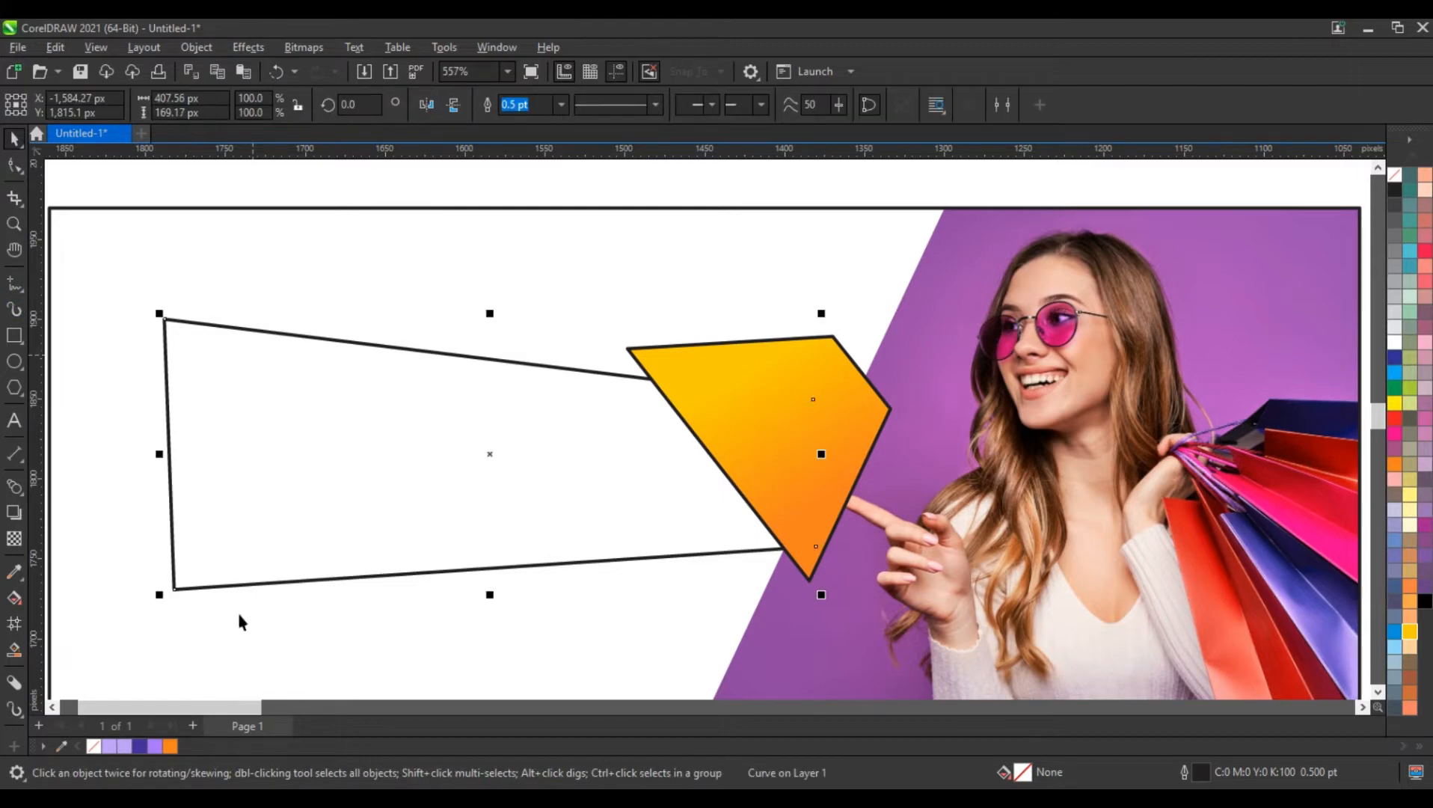
pyautogui.click(138, 746)
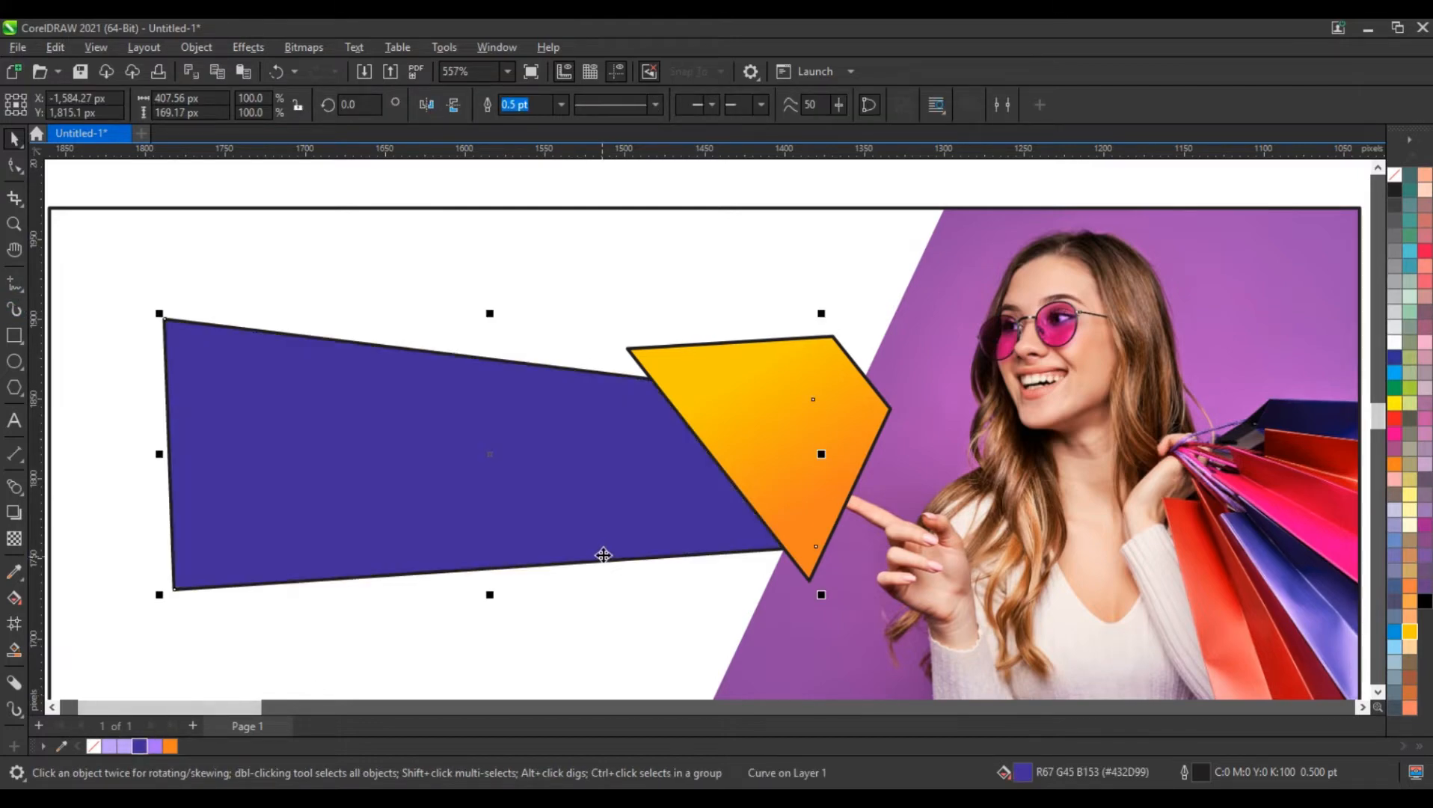
pyautogui.press('g')
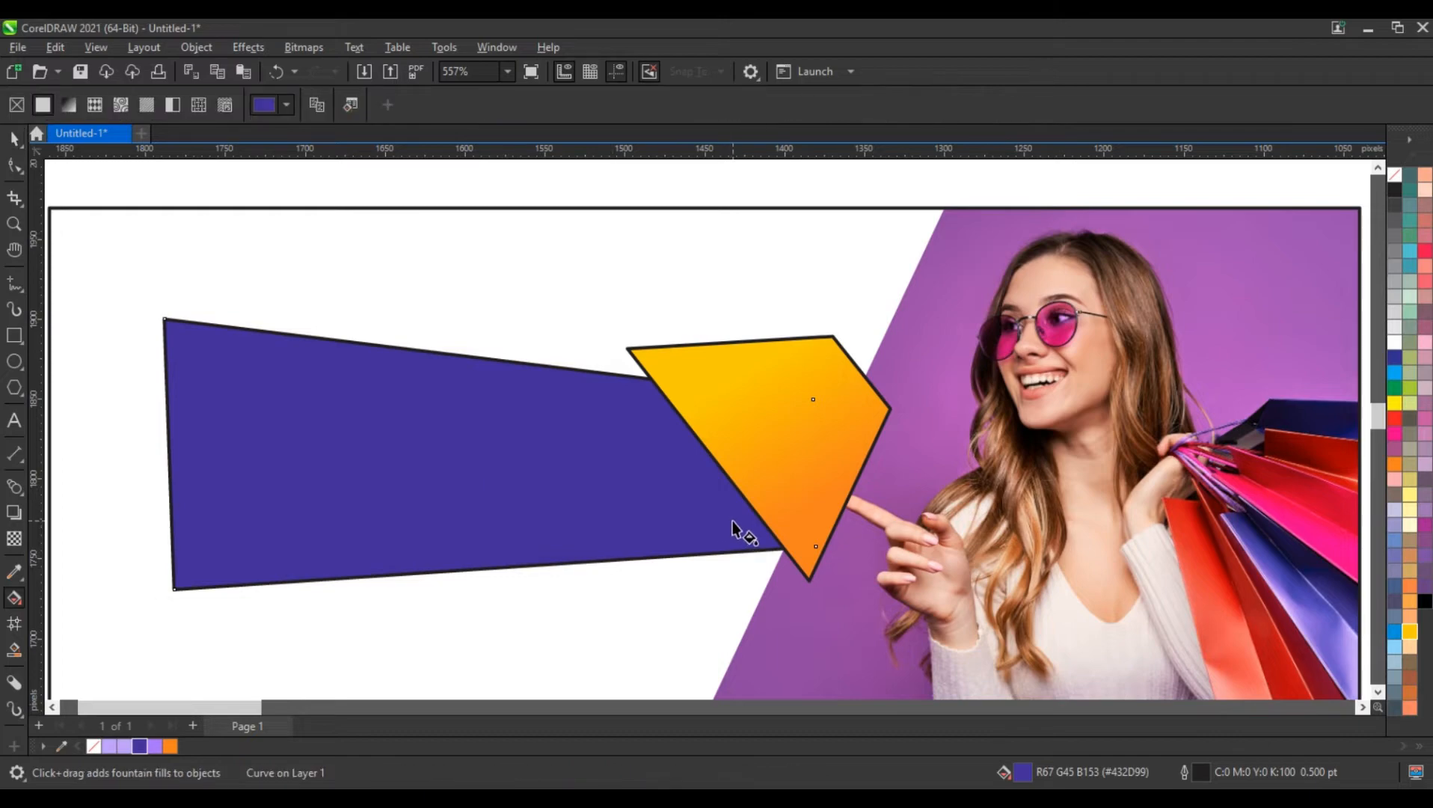
pyautogui.moveTo(644, 554); pyautogui.dragTo(570, 405)
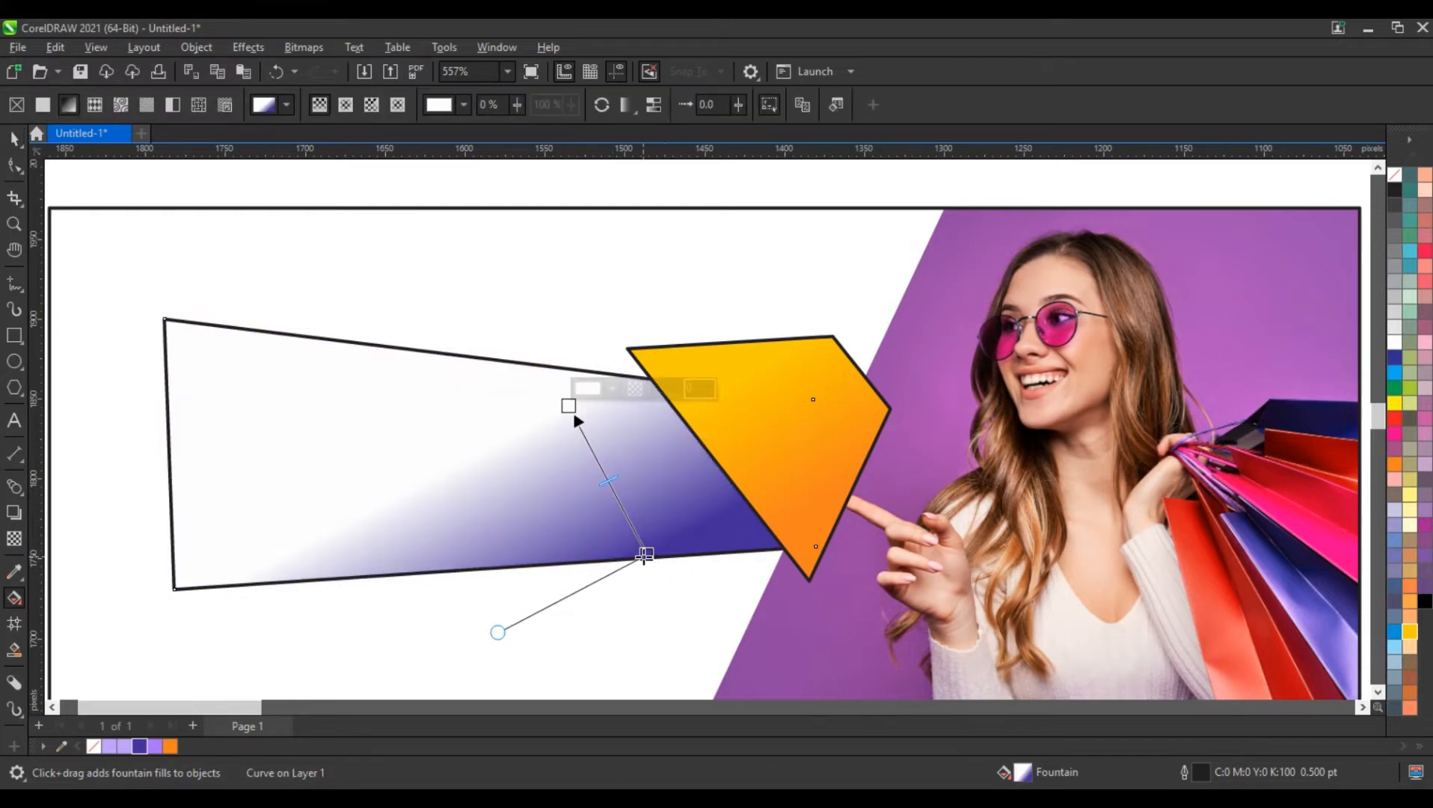
pyautogui.moveTo(644, 557); pyautogui.dragTo(612, 602)
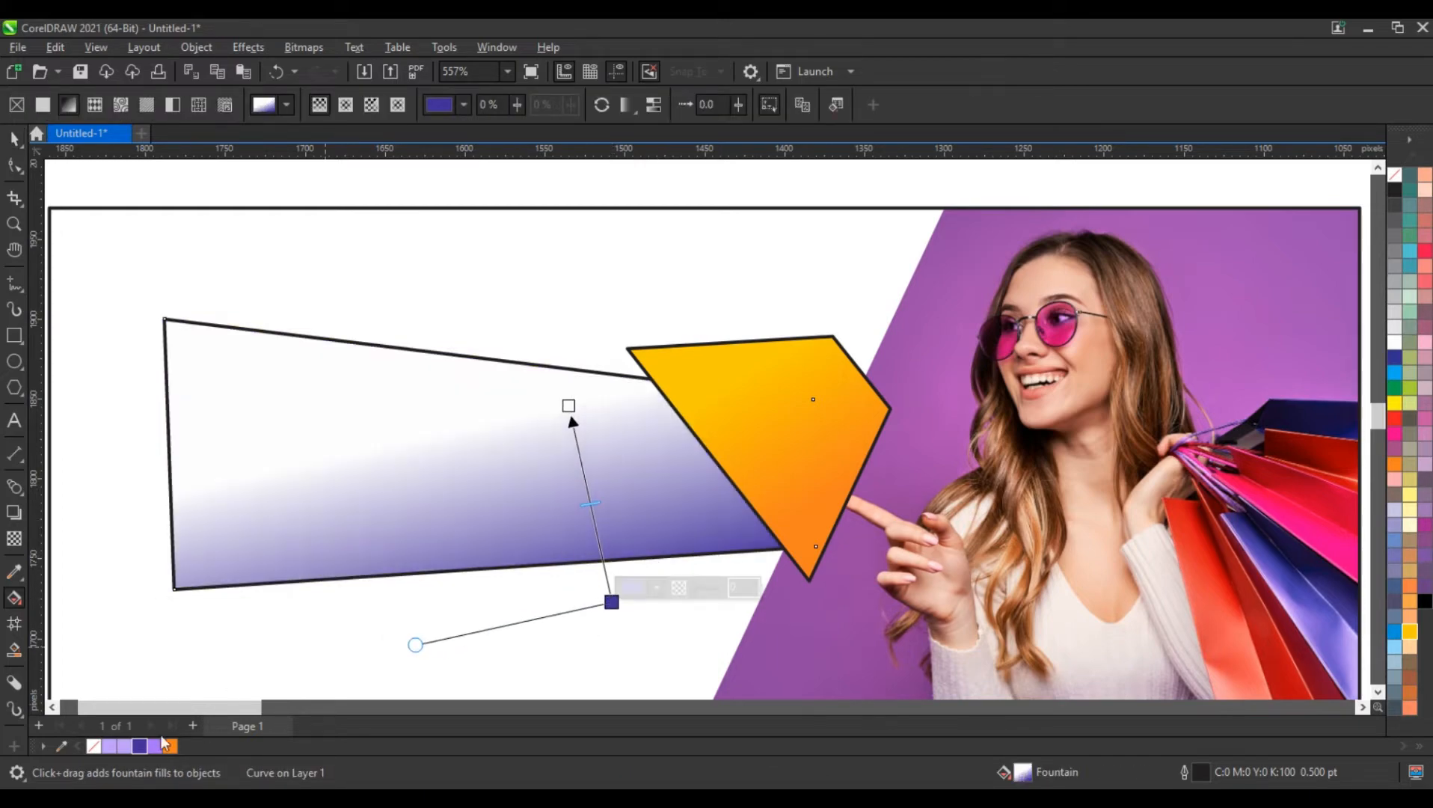
pyautogui.moveTo(152, 747); pyautogui.dragTo(569, 406)
pyautogui.moveTo(612, 602); pyautogui.dragTo(610, 603)
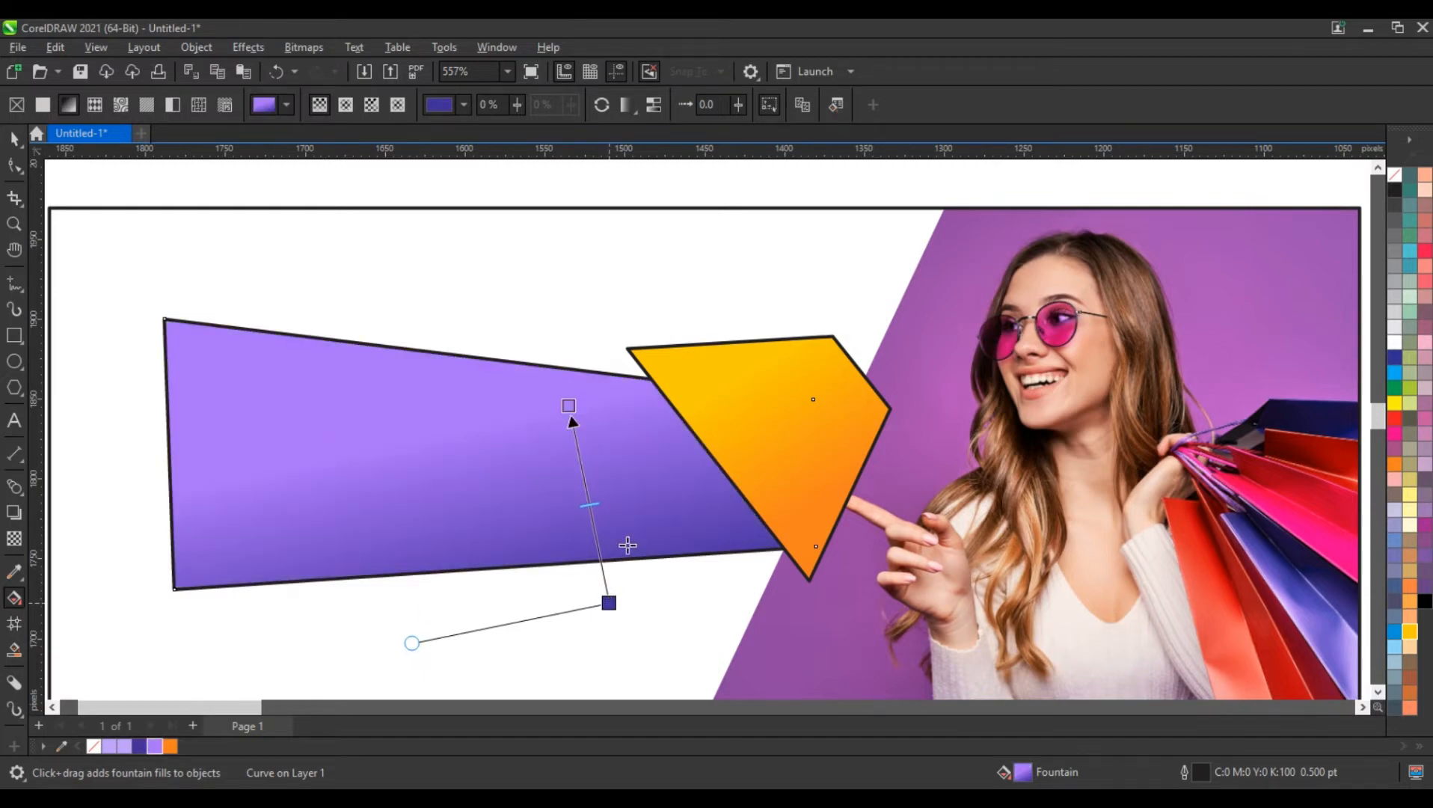
pyautogui.moveTo(568, 404); pyautogui.dragTo(564, 394)
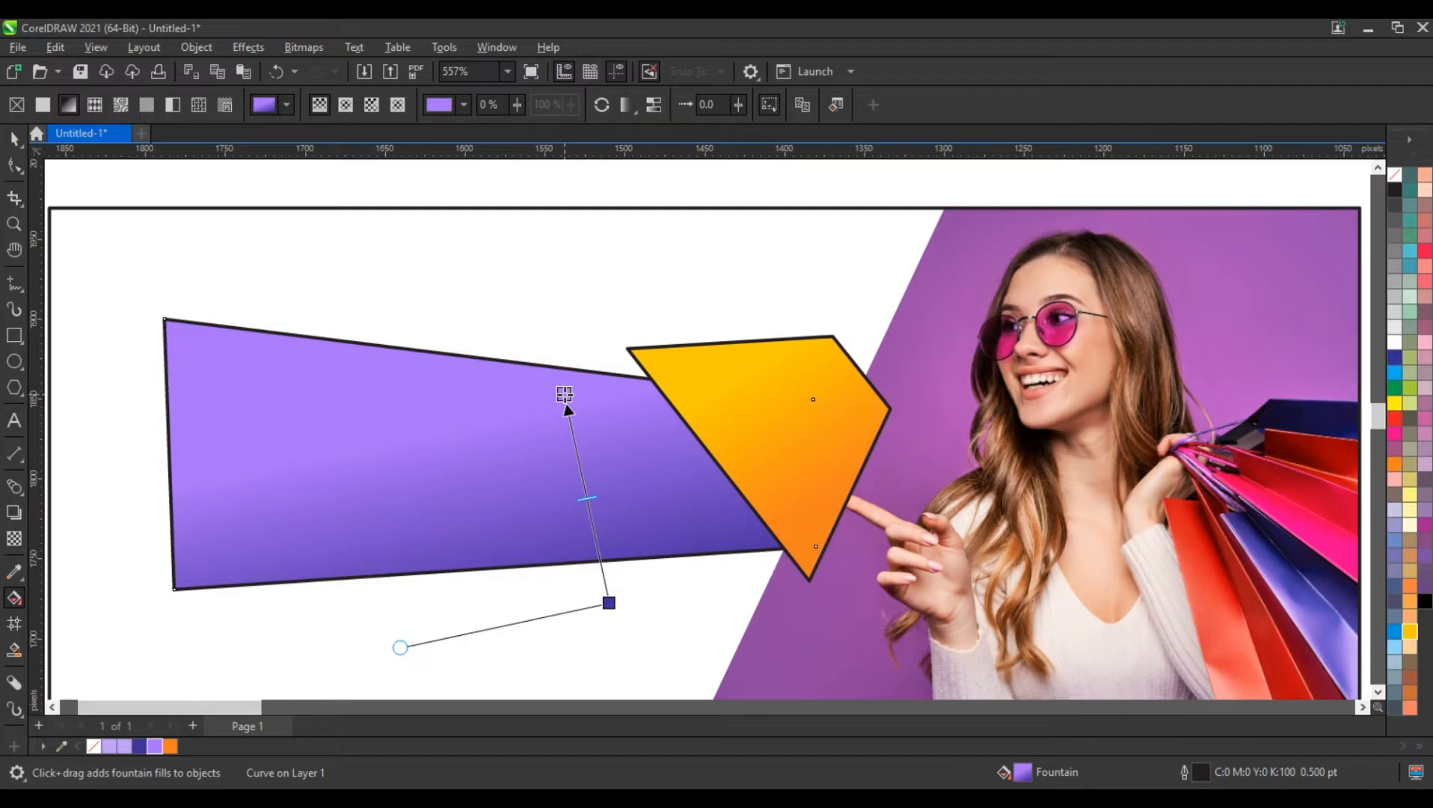
pyautogui.press('space')
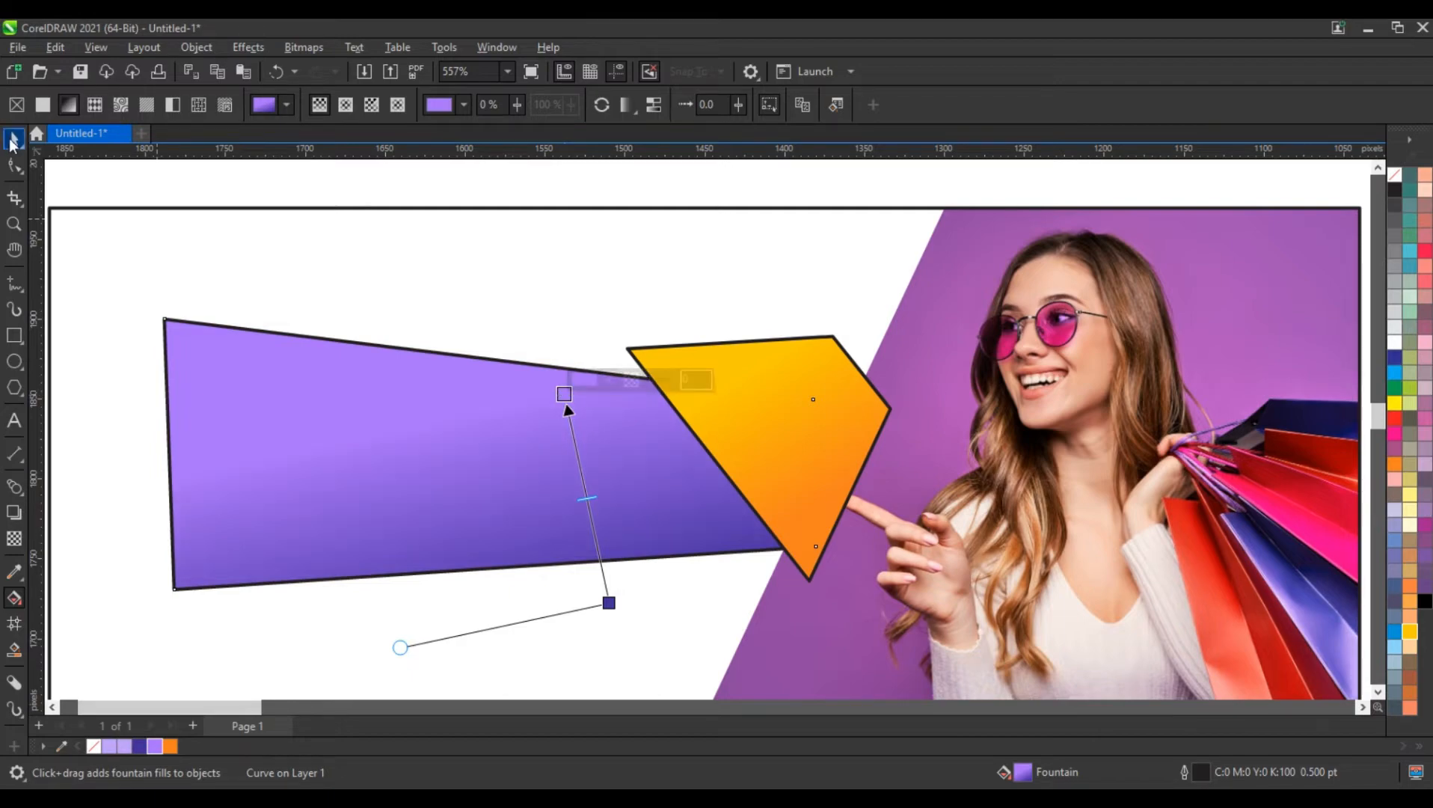
# Draw an open three-segment line about 208 by 67 px below the tapered shape, with both ends overlapping its lower edge
pyautogui.scroll(-1, 399, 285)
pyautogui.scroll(-1, 399, 284)
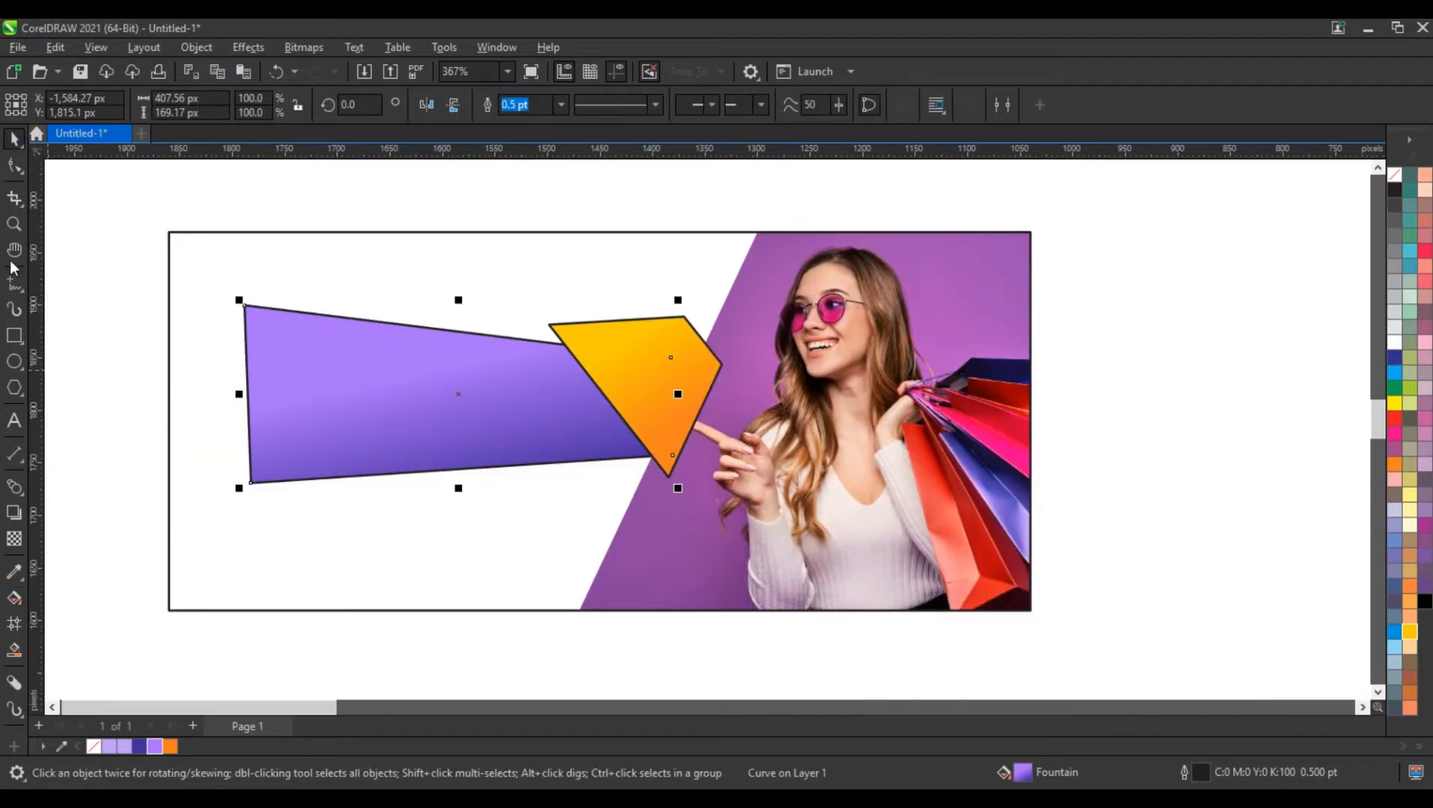
pyautogui.press('space')
pyautogui.moveTo(183, 266); pyautogui.dragTo(1091, 592)
pyautogui.click(15, 287)
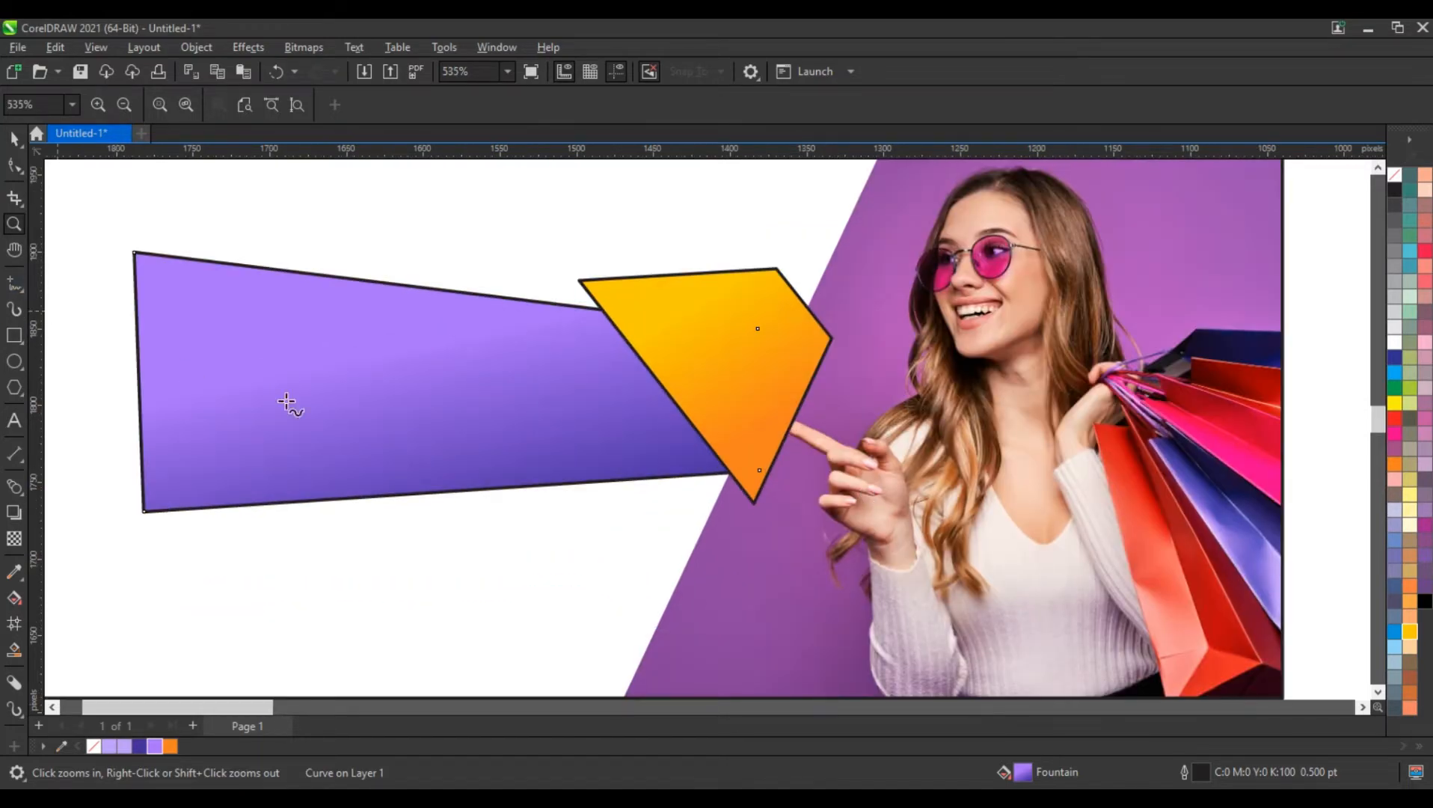
pyautogui.click(468, 476)
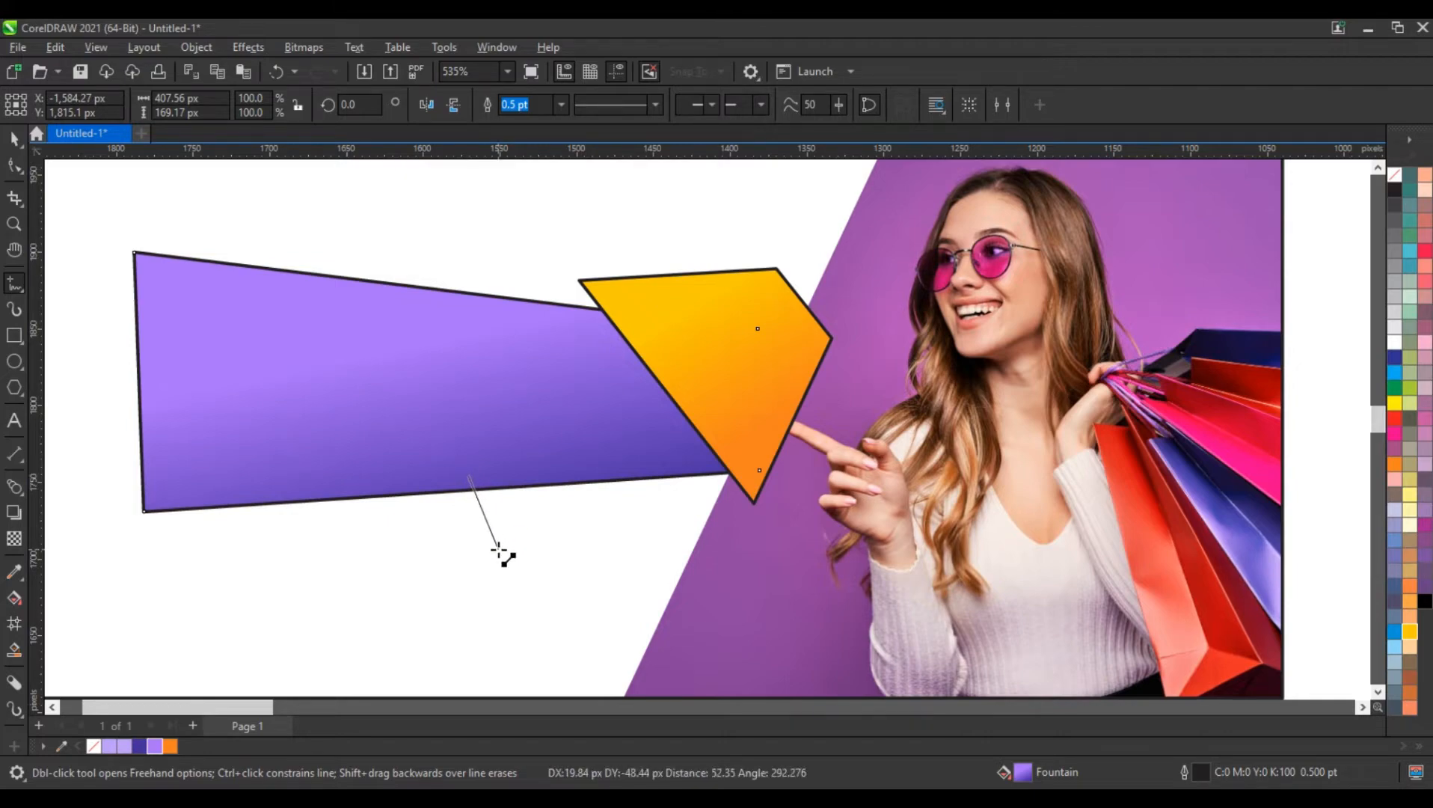
pyautogui.click(498, 552)
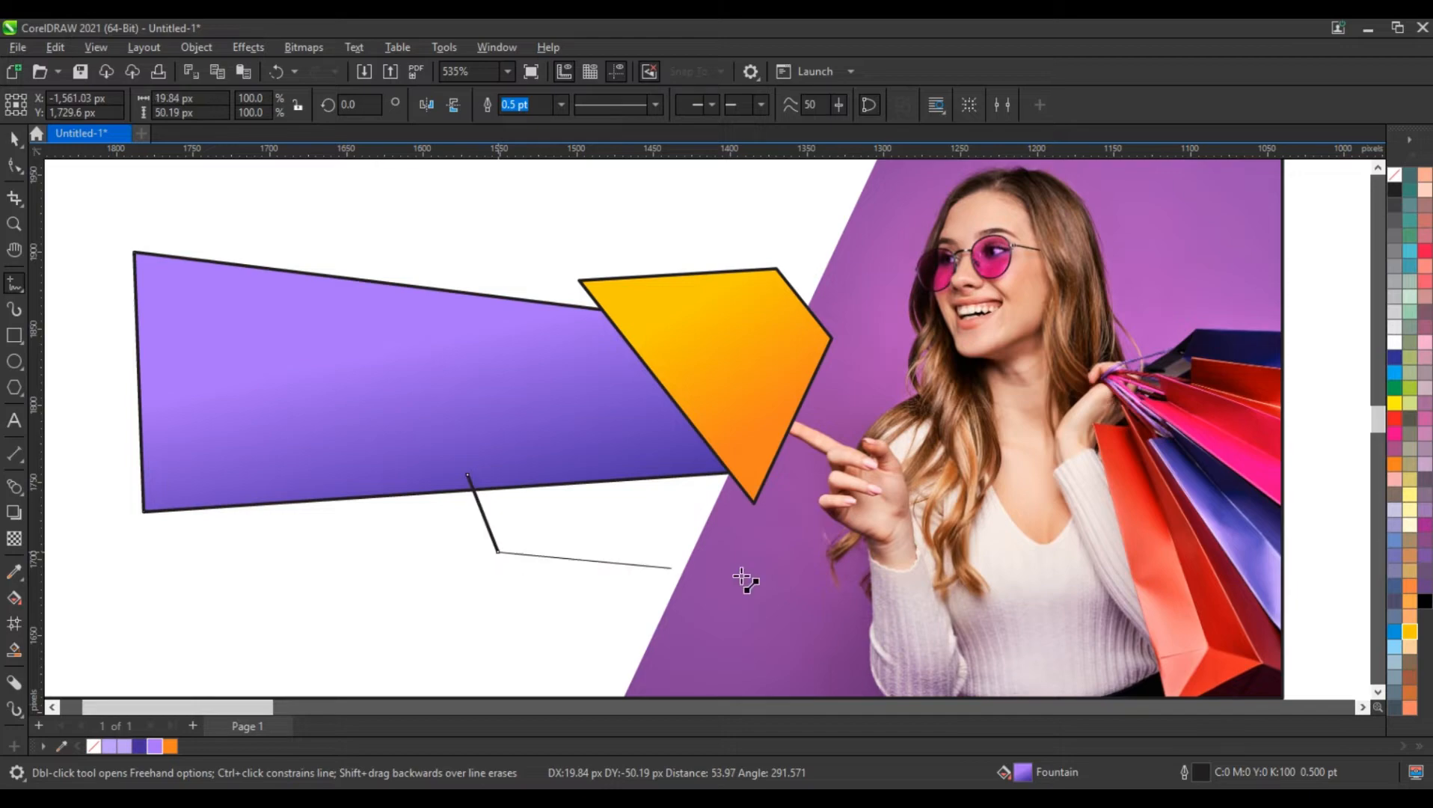
pyautogui.click(788, 561)
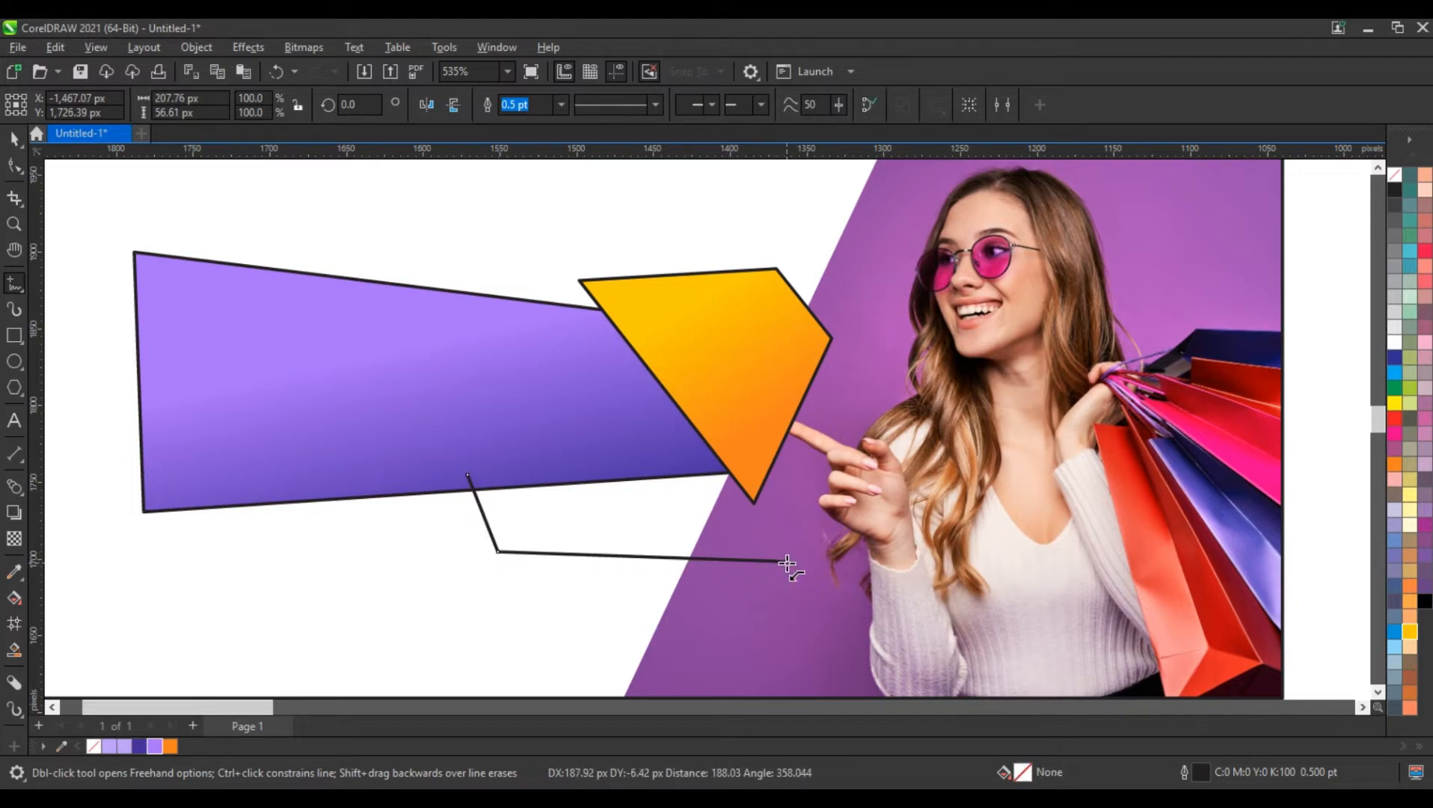
pyautogui.doubleClick(709, 459)
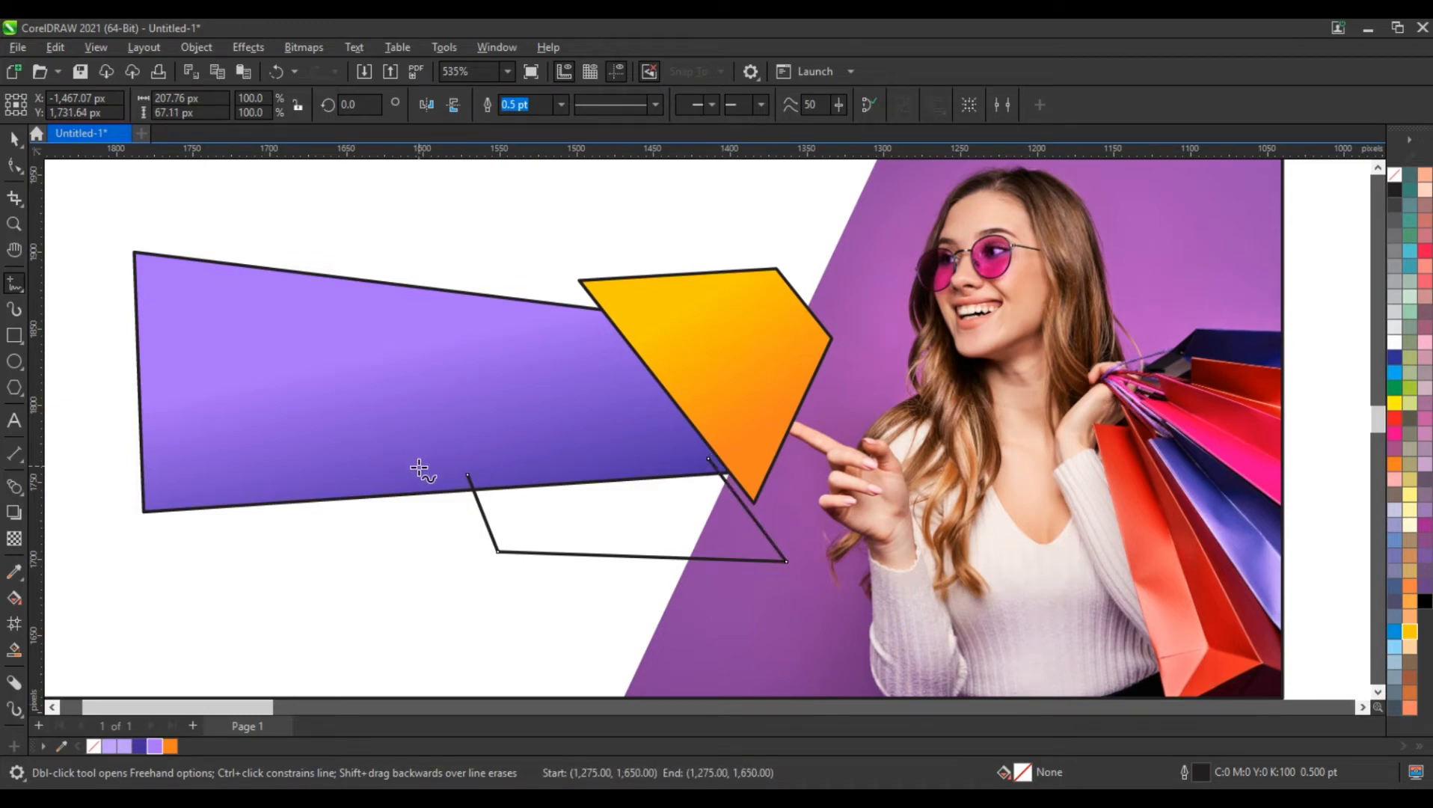
# Draw a diagonal line about 168 by 62 px across the open outline, extending past its lower-left corner, and fine-tune its lower end node
pyautogui.click(732, 467)
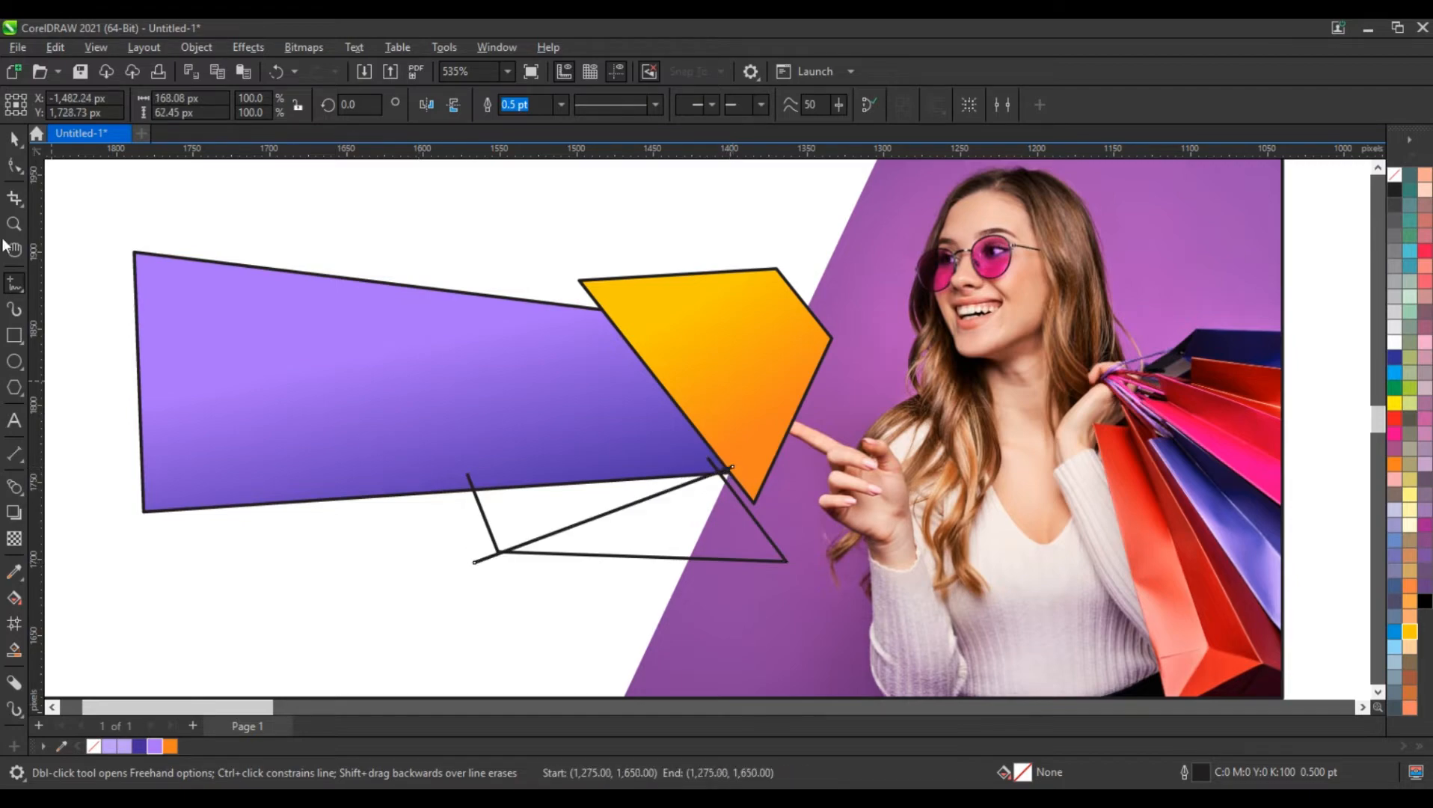
pyautogui.click(15, 166)
pyautogui.moveTo(469, 560); pyautogui.dragTo(470, 558)
# Use Smart Fill to create blue (#336699) shapes in both enclosed regions on either side of the diagonal line
pyautogui.click(13, 650)
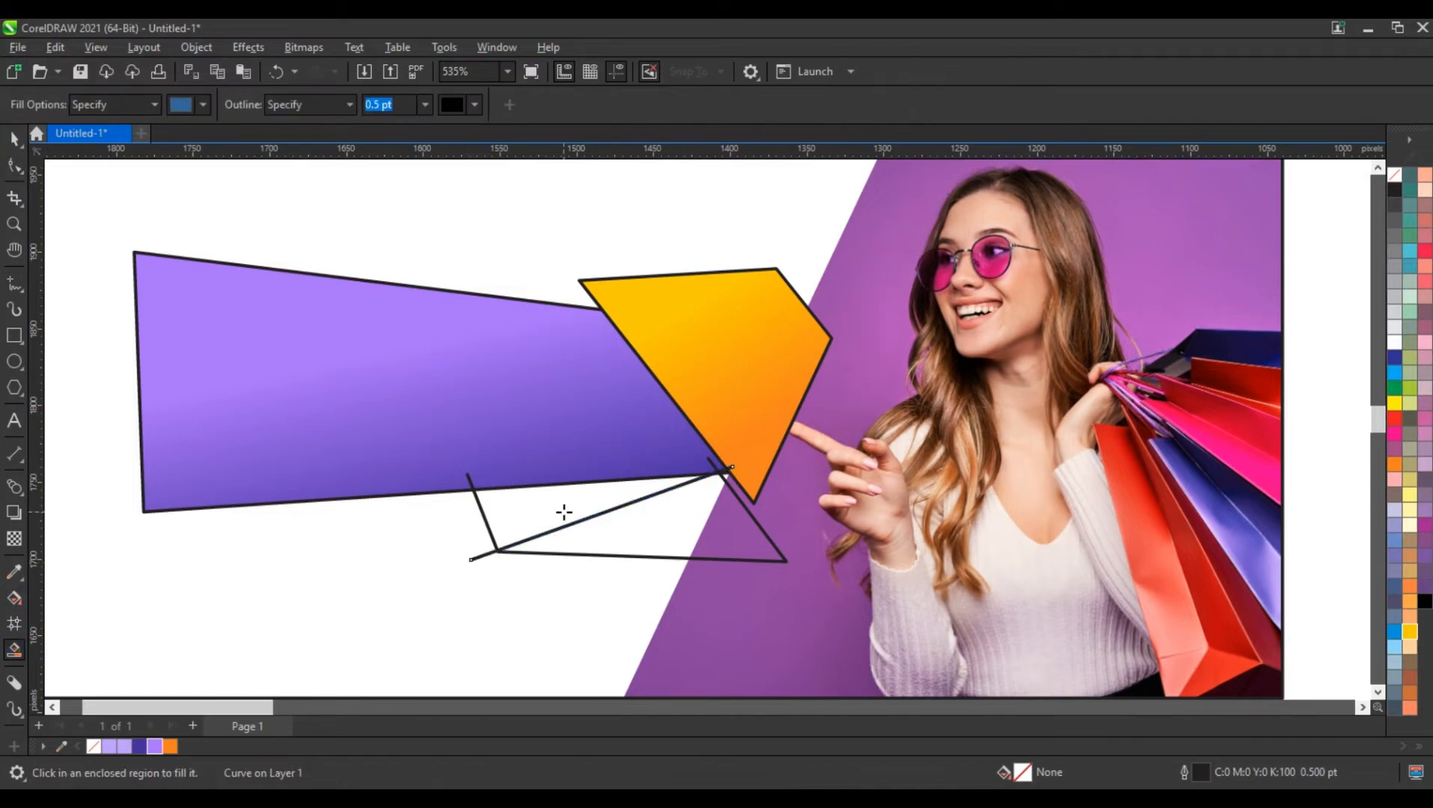
pyautogui.click(605, 534)
pyautogui.click(641, 537)
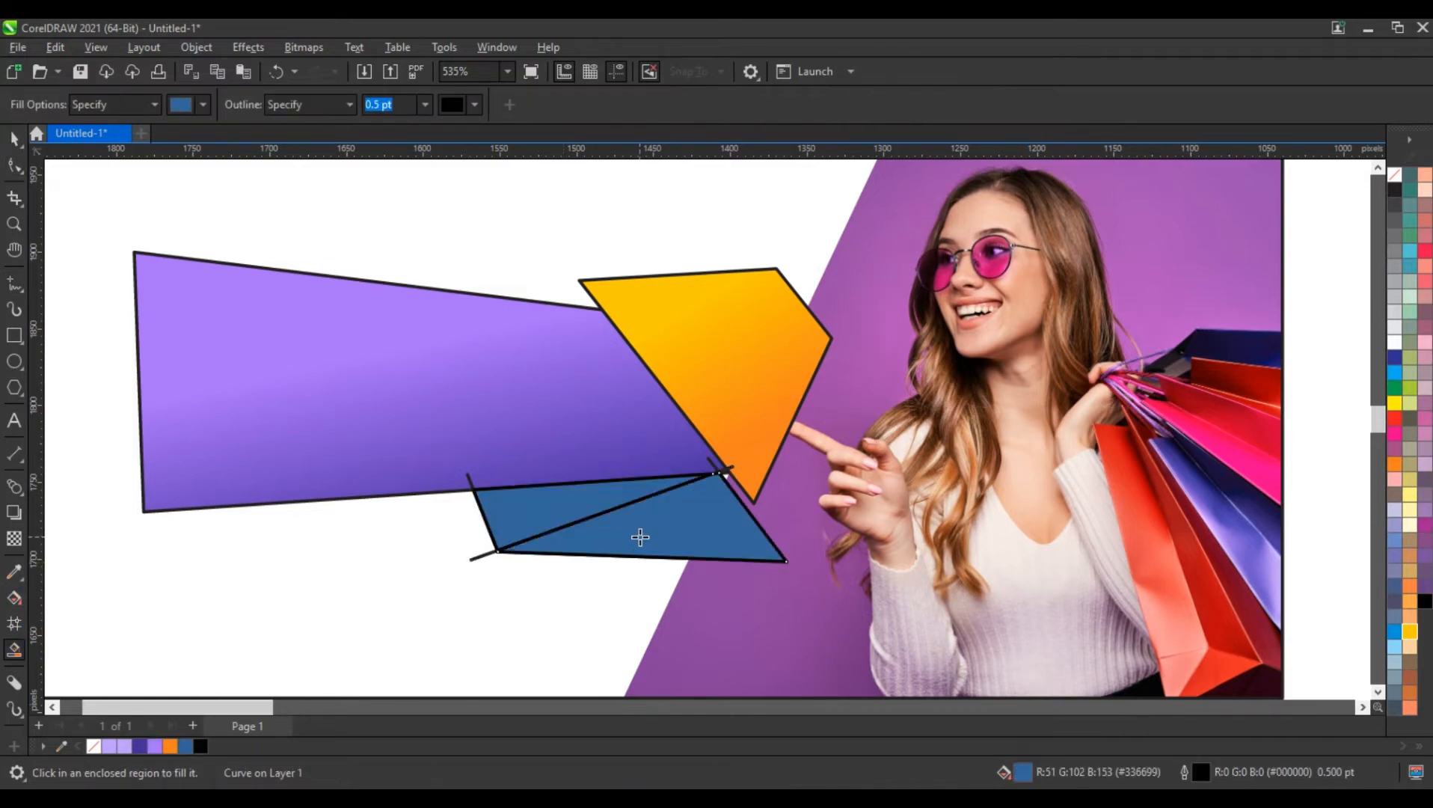
# Delete the diagonal line and the open outline used as construction lines, keeping the two filled shapes
pyautogui.click(11, 138)
pyautogui.click(481, 568)
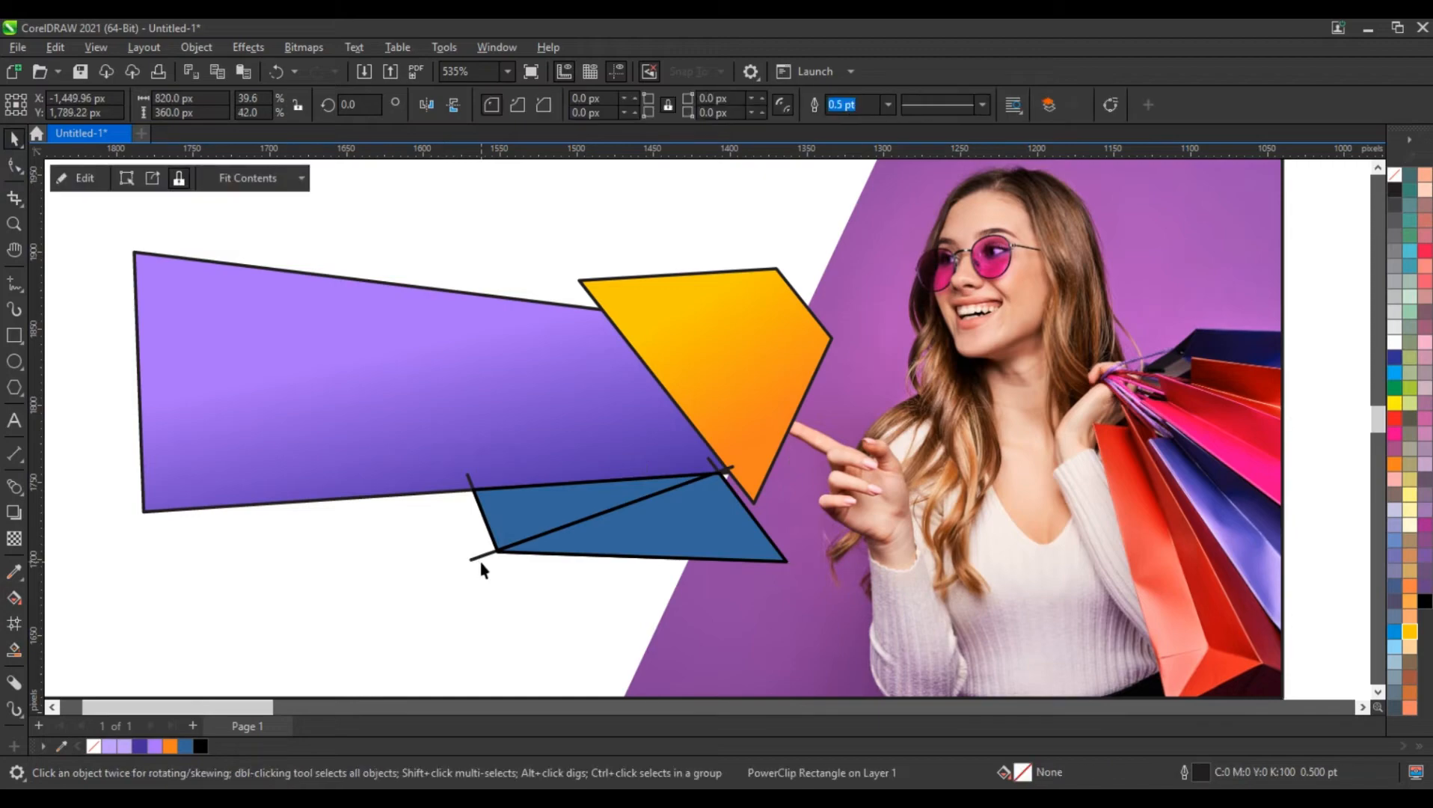
pyautogui.doubleClick(481, 560)
pyautogui.click(12, 139)
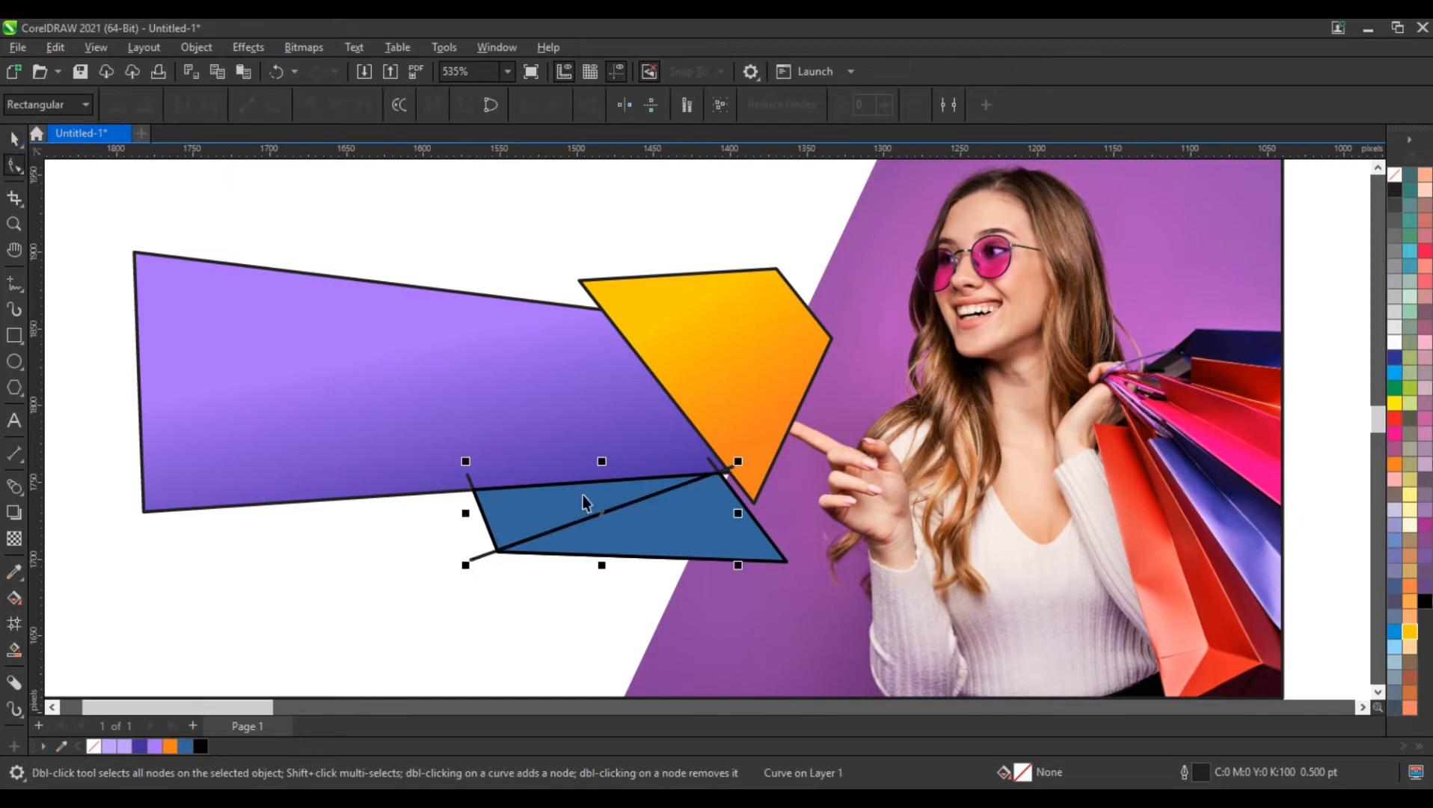
pyautogui.press('space')
# Fill the upper fold triangle with a linear gradient from dark violet (#432D99) at its narrow tip to light purple at its wide end
pyautogui.click(520, 509)
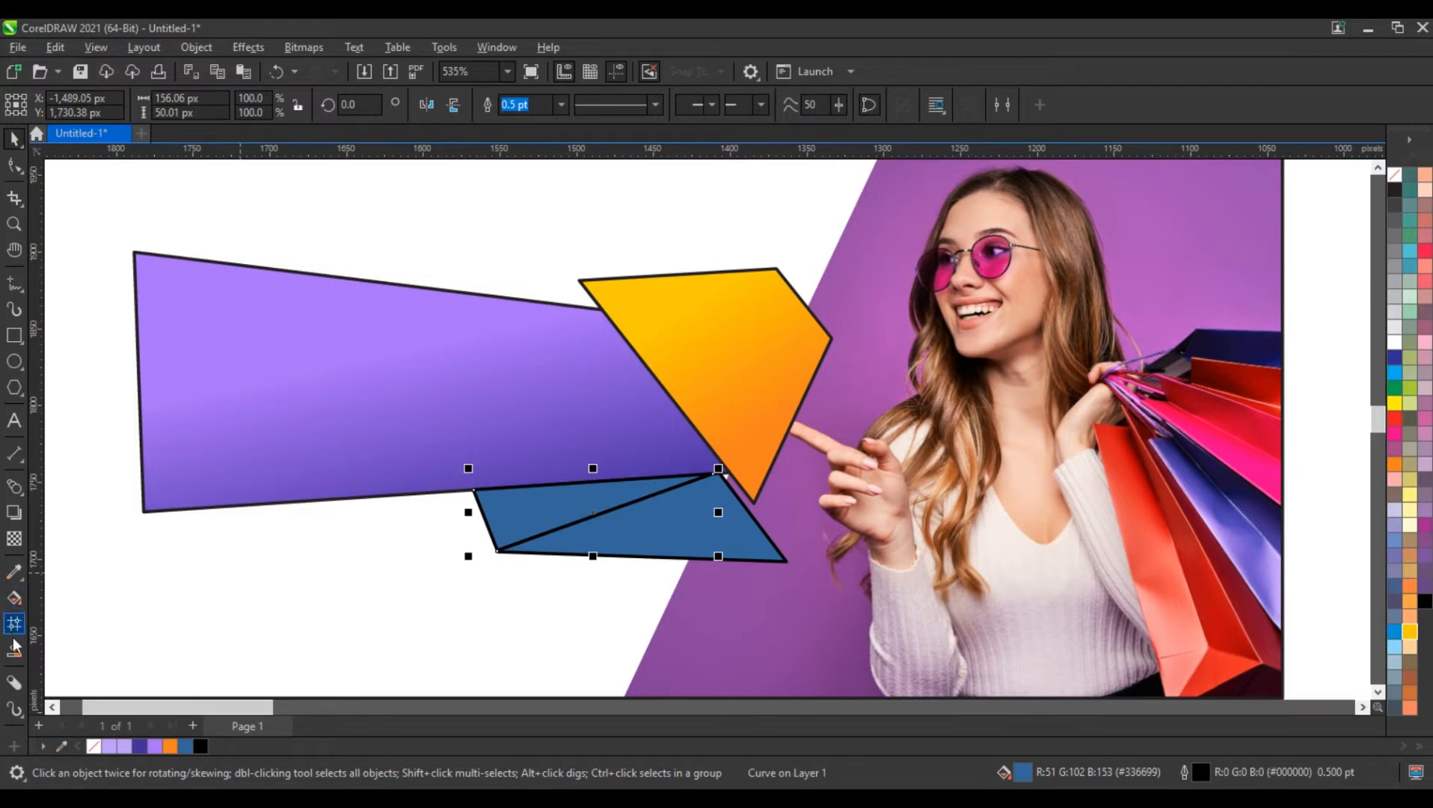
pyautogui.click(139, 745)
pyautogui.press('g')
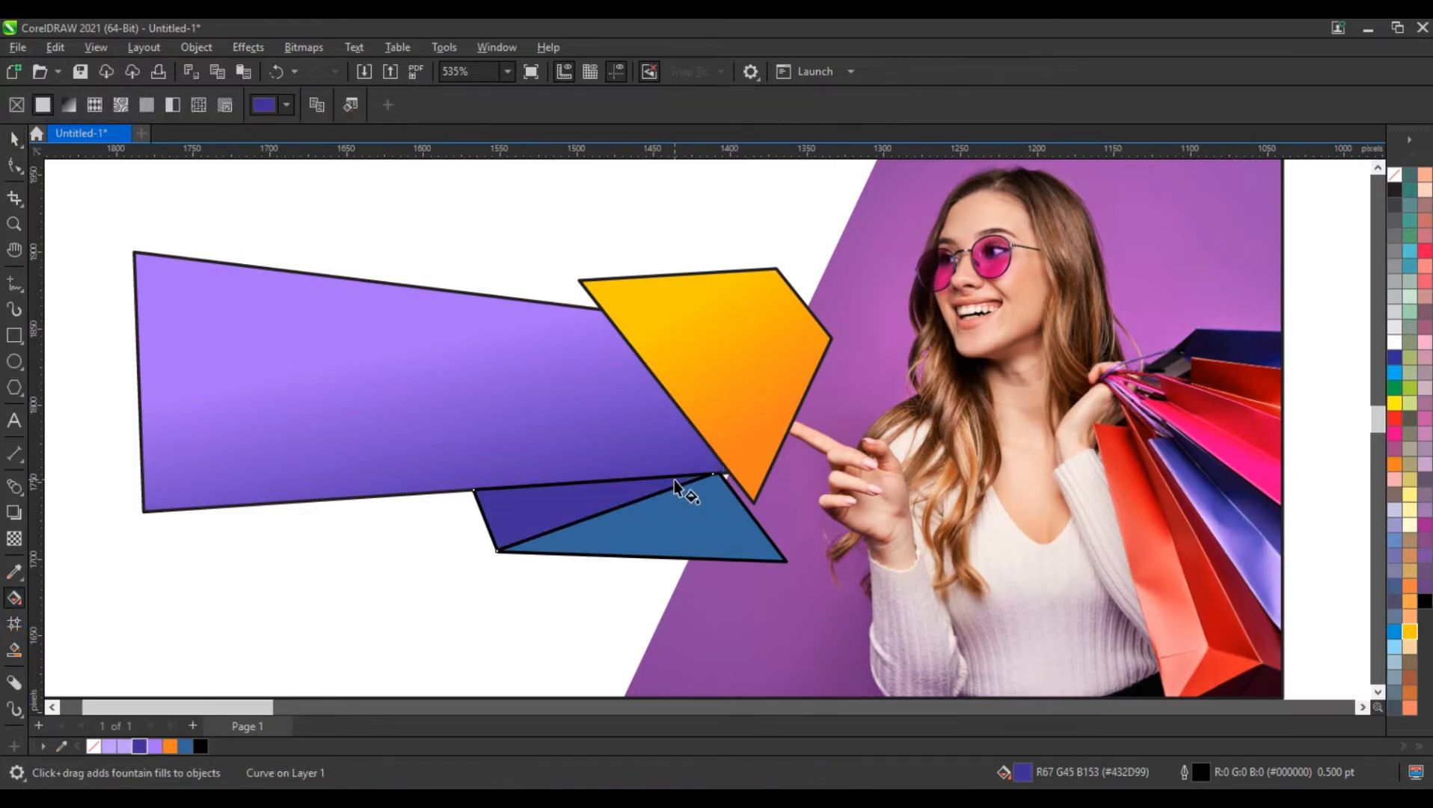
pyautogui.moveTo(676, 479); pyautogui.dragTo(550, 502)
pyautogui.moveTo(675, 479); pyautogui.dragTo(513, 514)
pyautogui.moveTo(155, 744); pyautogui.dragTo(487, 512)
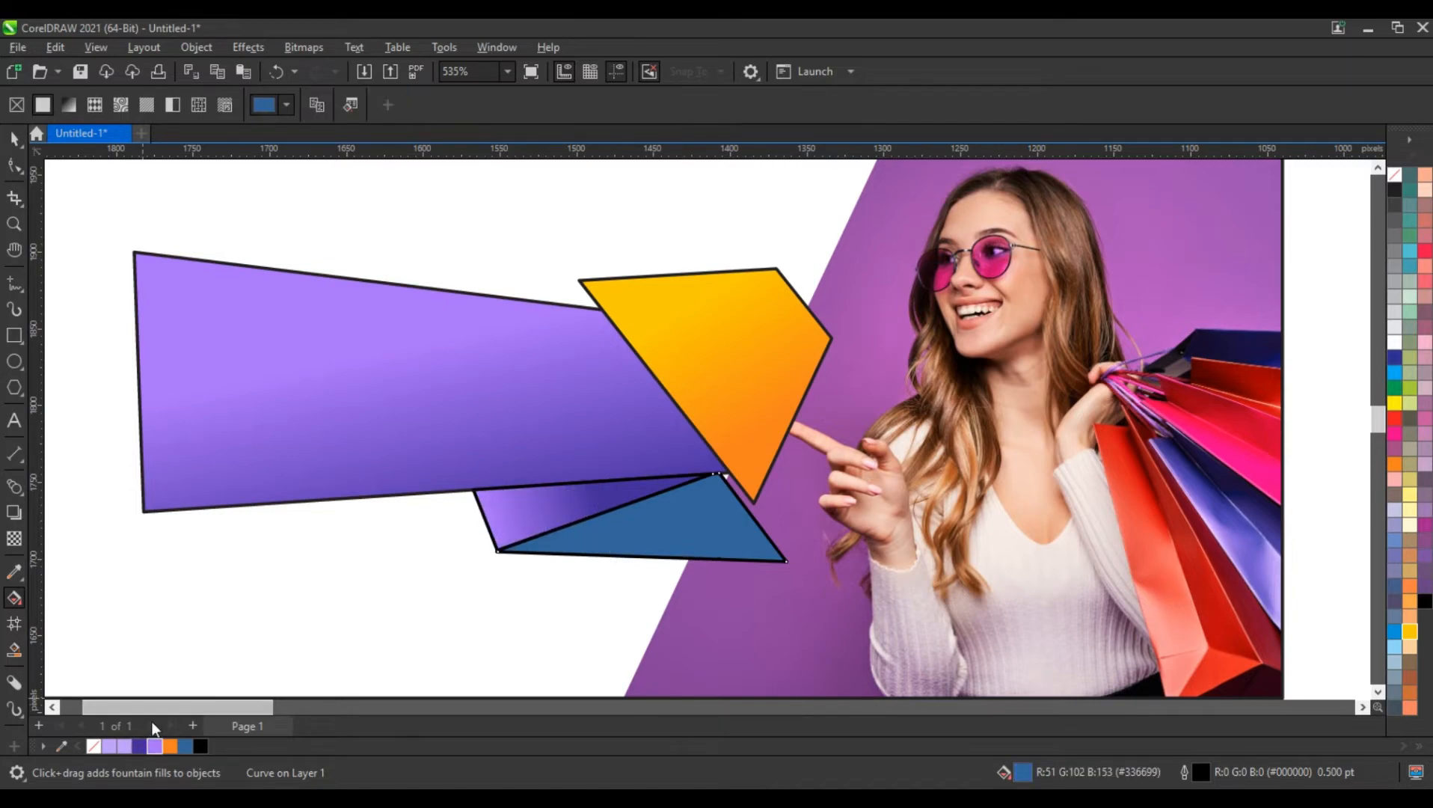
# Fill the lower fold triangle with a linear gradient from dark violet (#432D99) at the fold to light purple below its lower edge
pyautogui.moveTo(140, 747); pyautogui.dragTo(679, 557)
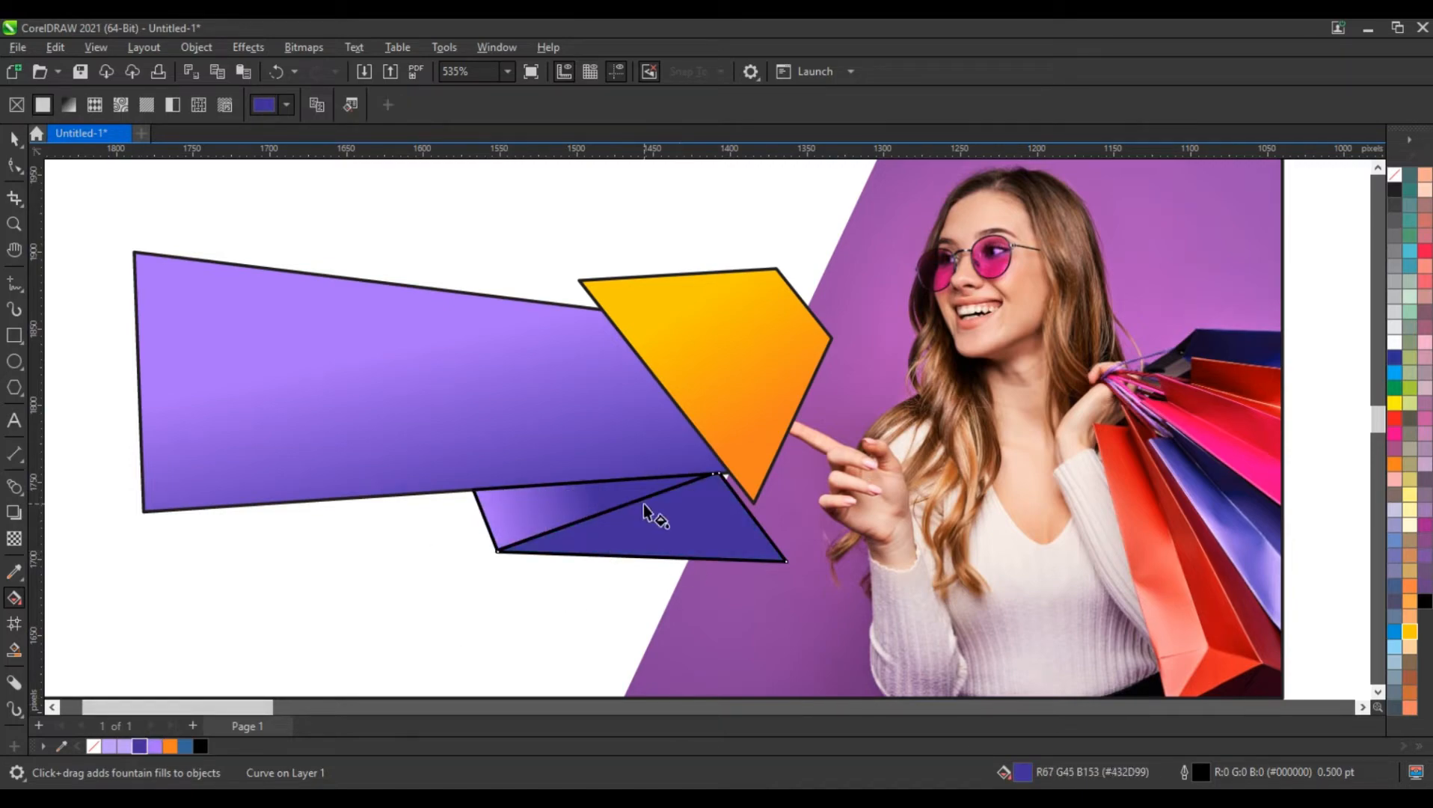
pyautogui.moveTo(644, 505); pyautogui.dragTo(682, 589)
pyautogui.moveTo(645, 506); pyautogui.dragTo(653, 520)
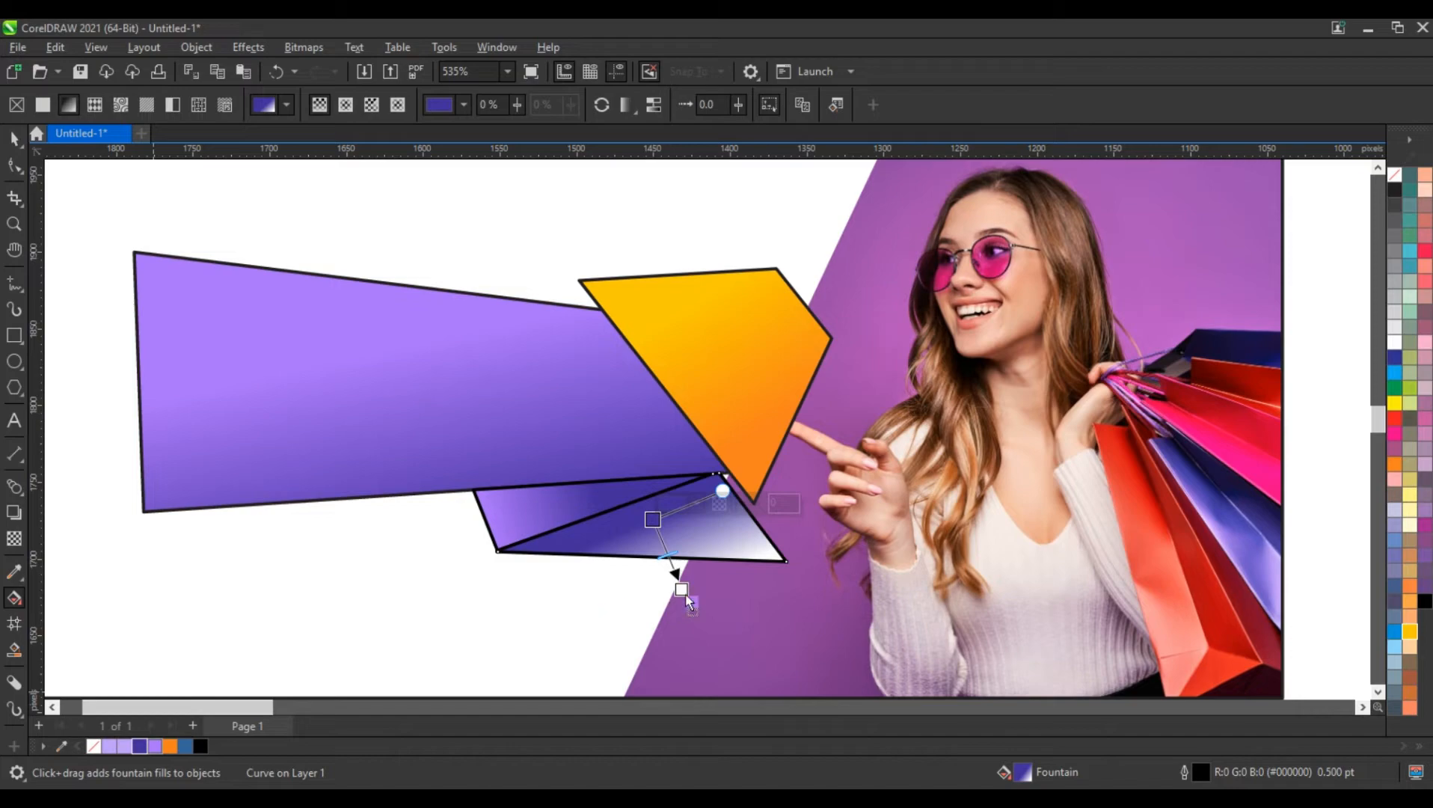
pyautogui.moveTo(681, 588); pyautogui.dragTo(684, 607)
pyautogui.click(14, 138)
pyautogui.click(385, 220)
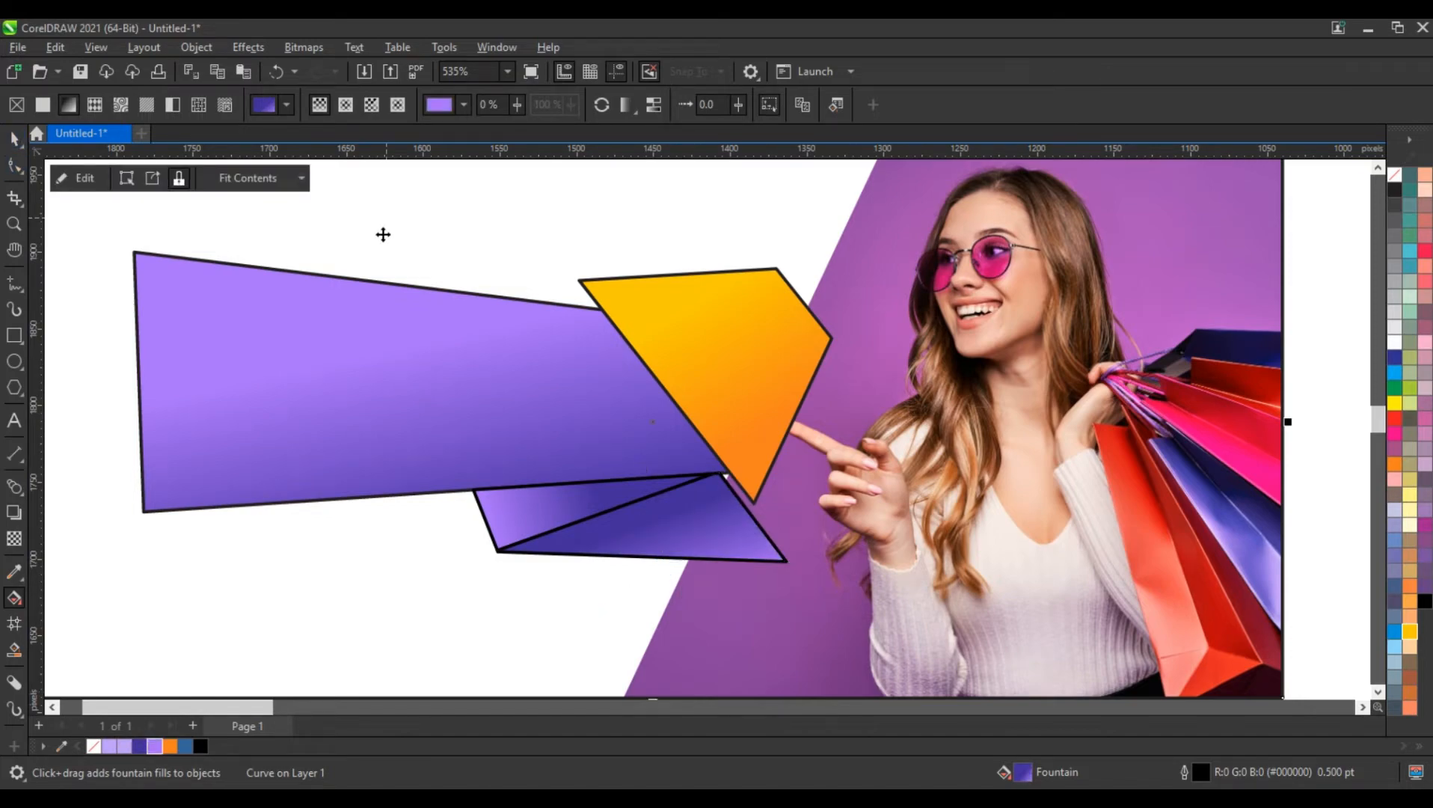
# Draw a closed triangle about 74 by 31 px at the orange shape's upper-left corner and Smart Fill its part above the tapered shape
pyautogui.click(11, 281)
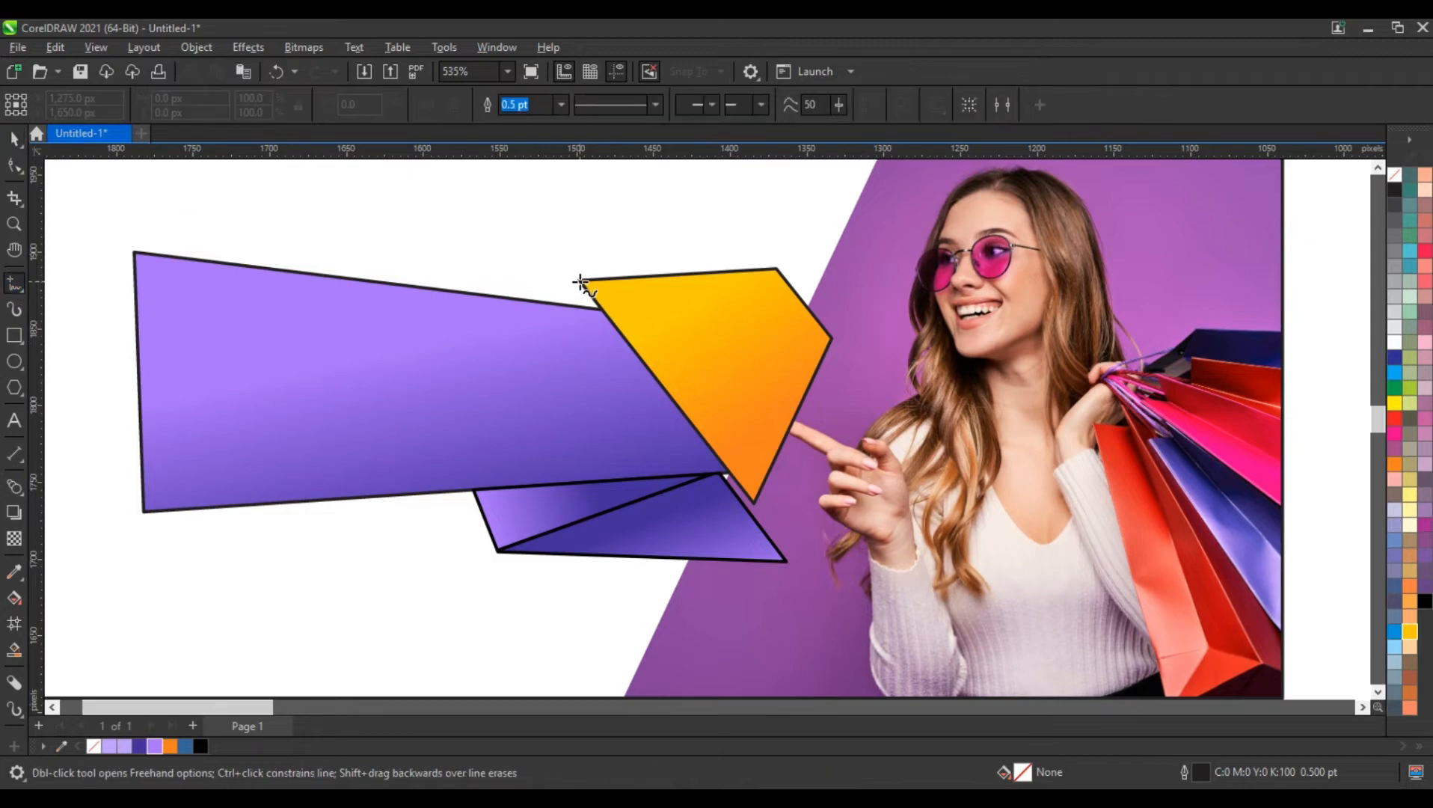
pyautogui.click(581, 282)
pyautogui.doubleClick(539, 328)
pyautogui.doubleClick(652, 323)
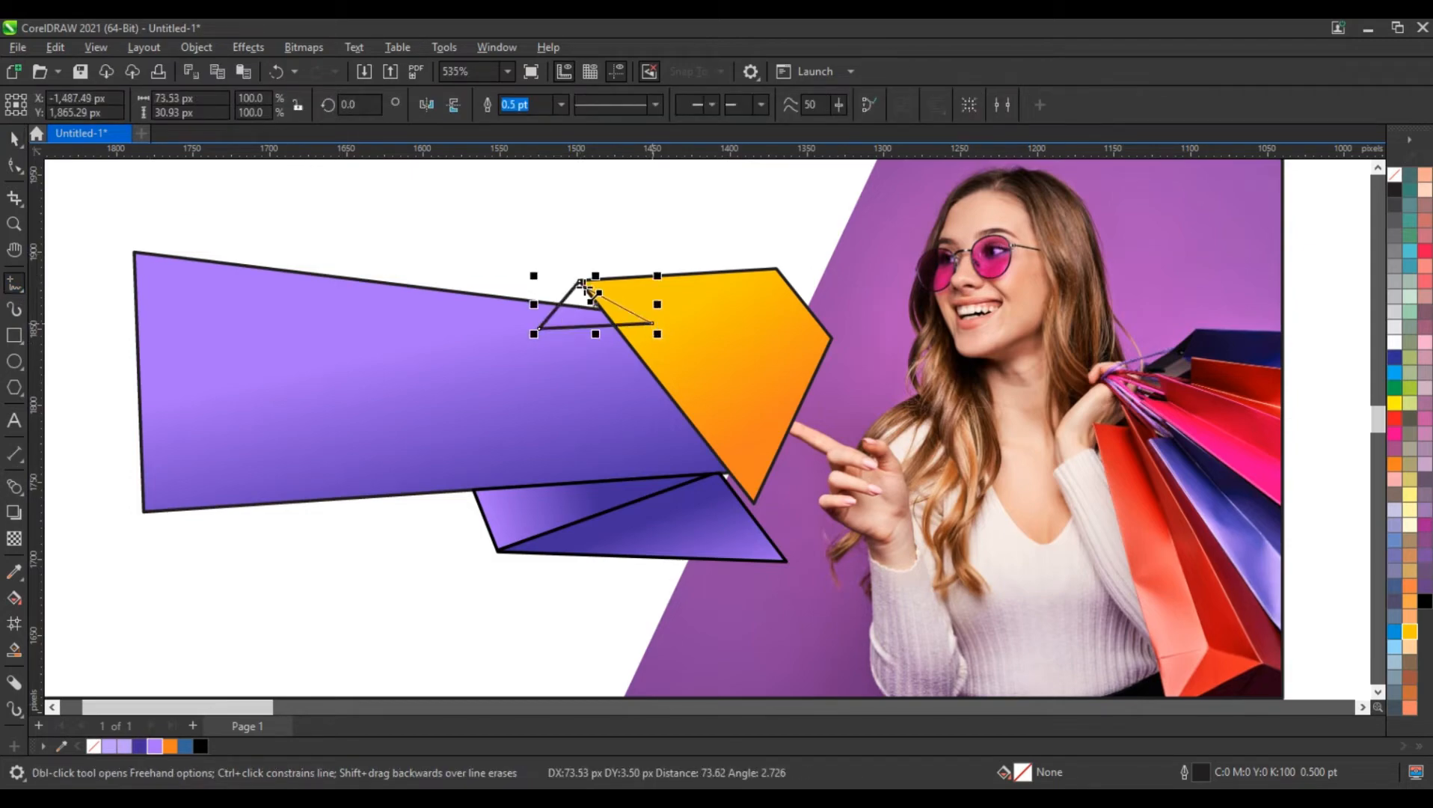
pyautogui.click(582, 282)
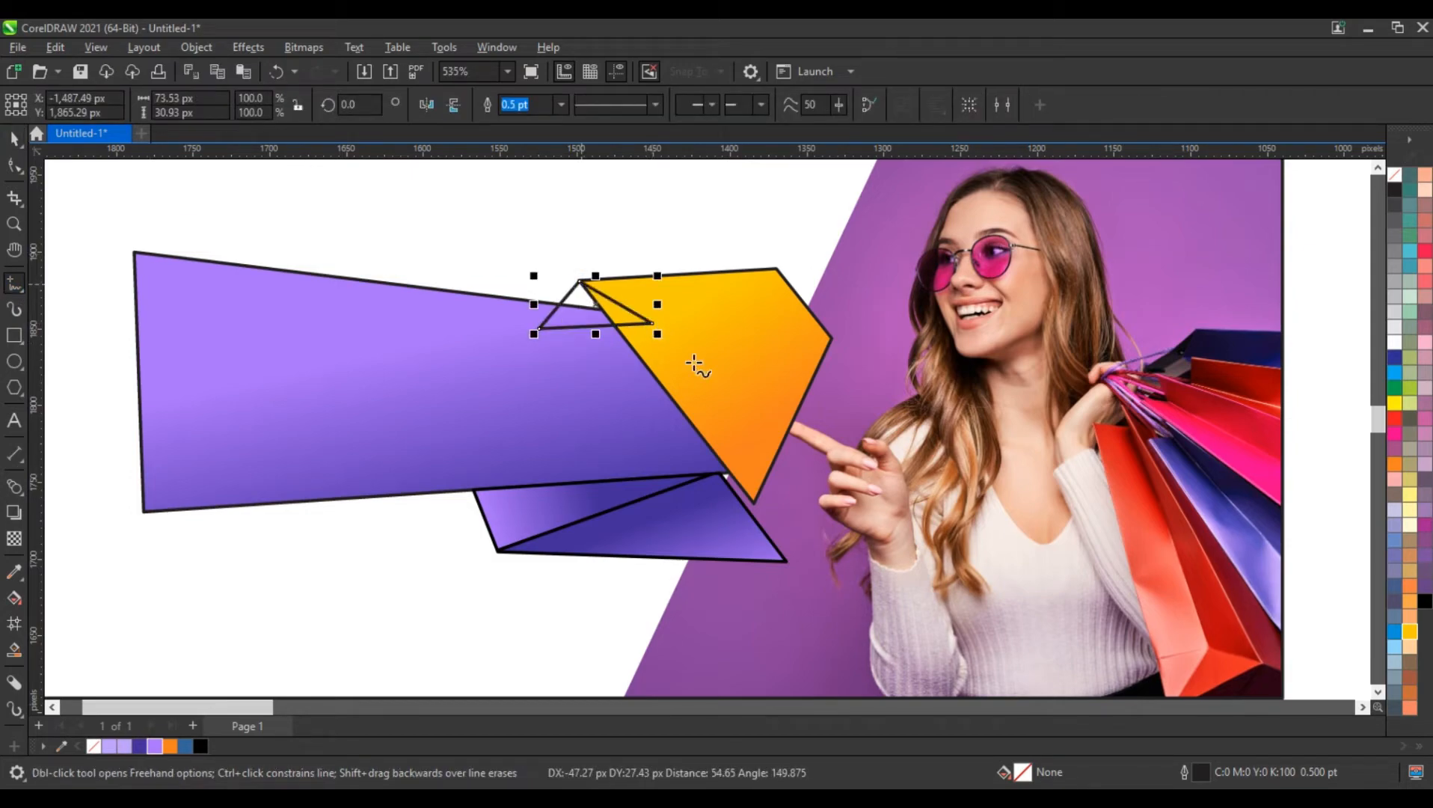
pyautogui.click(14, 623)
pyautogui.click(578, 299)
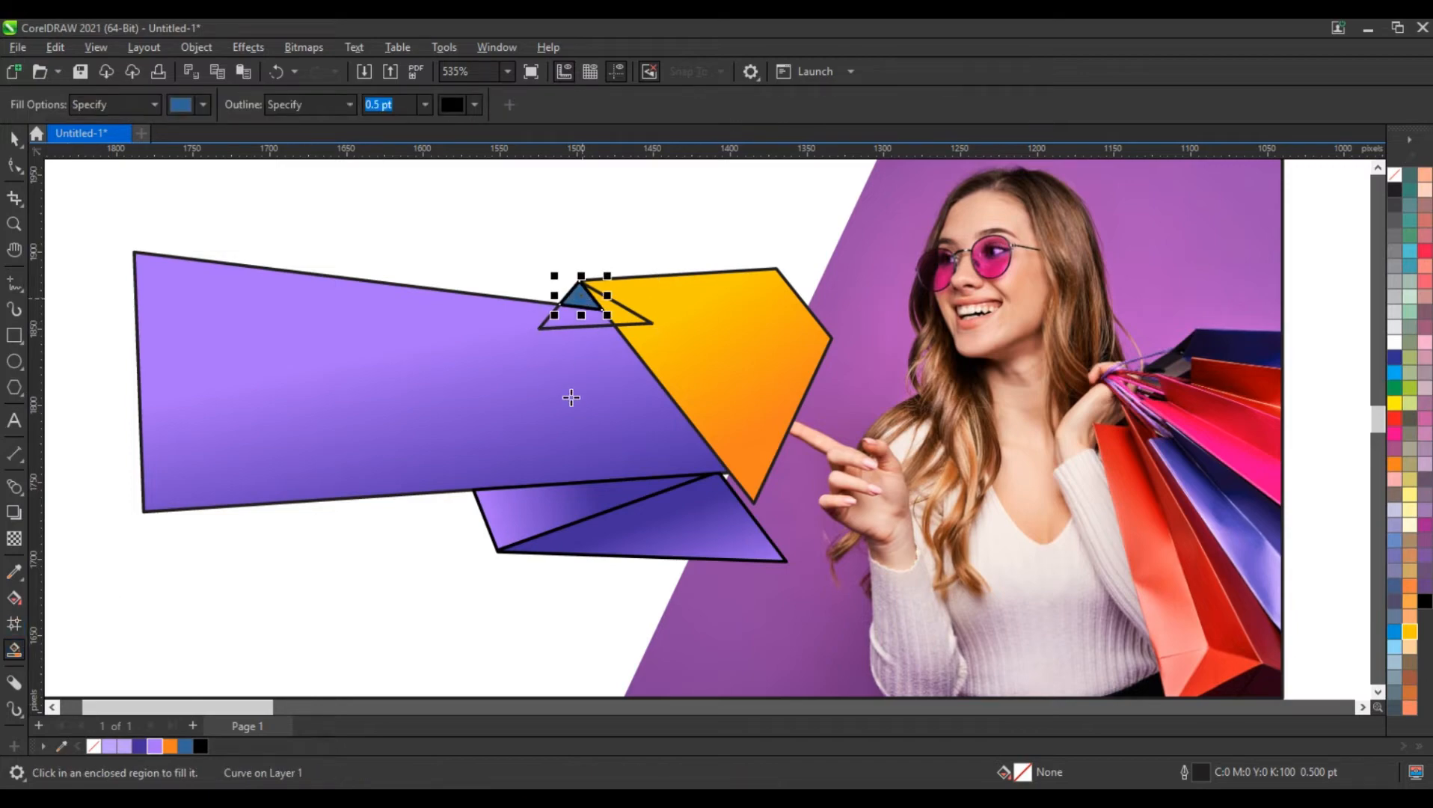
# Delete the construction triangle at the orange shape's upper-left corner, keeping the small filled fold piece
pyautogui.click(633, 325)
pyautogui.press('Delete')
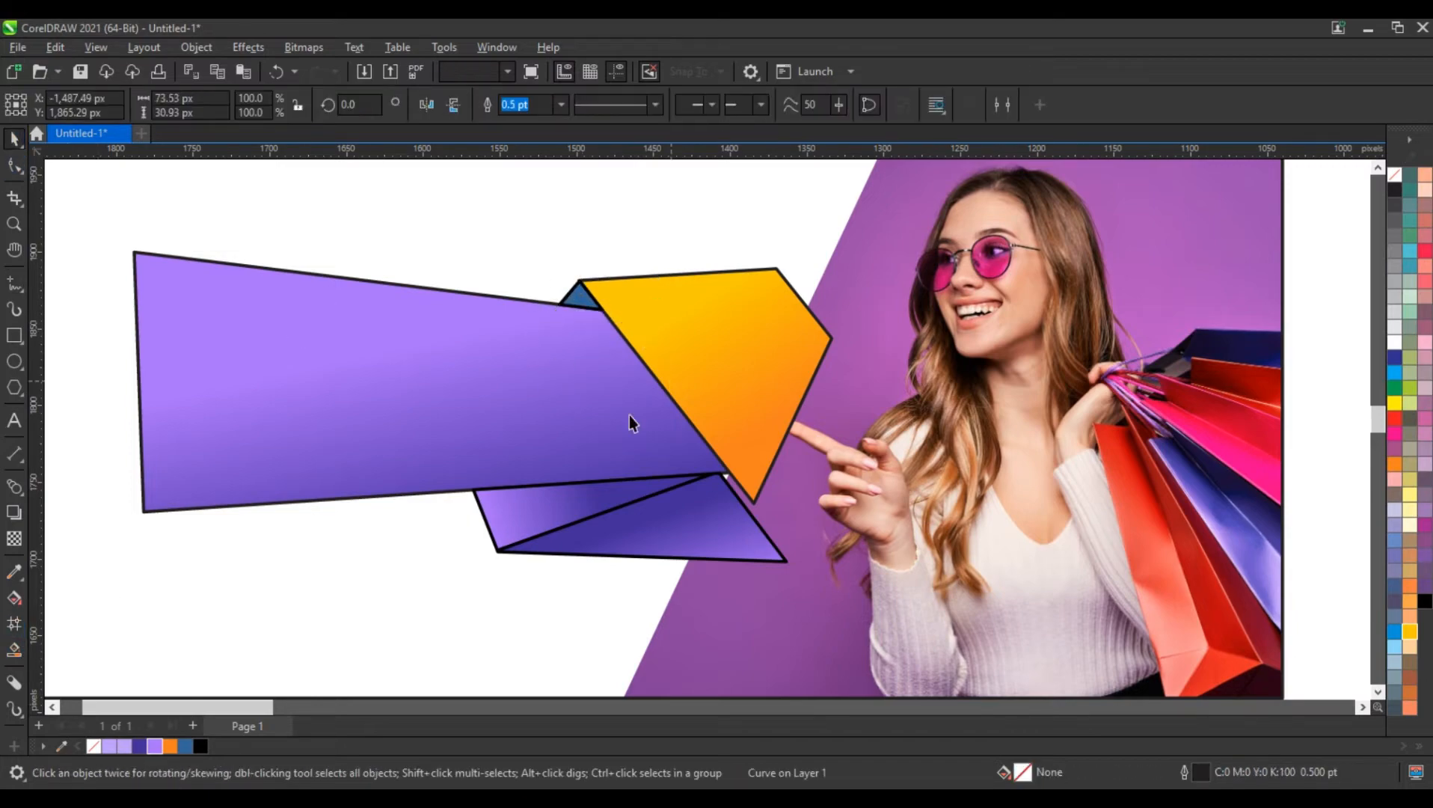
# Smart Fill the small gap beside the orange shape's lower tip using a temporary closed triangle about 81 by 43 px, and delete that triangle
pyautogui.click(15, 290)
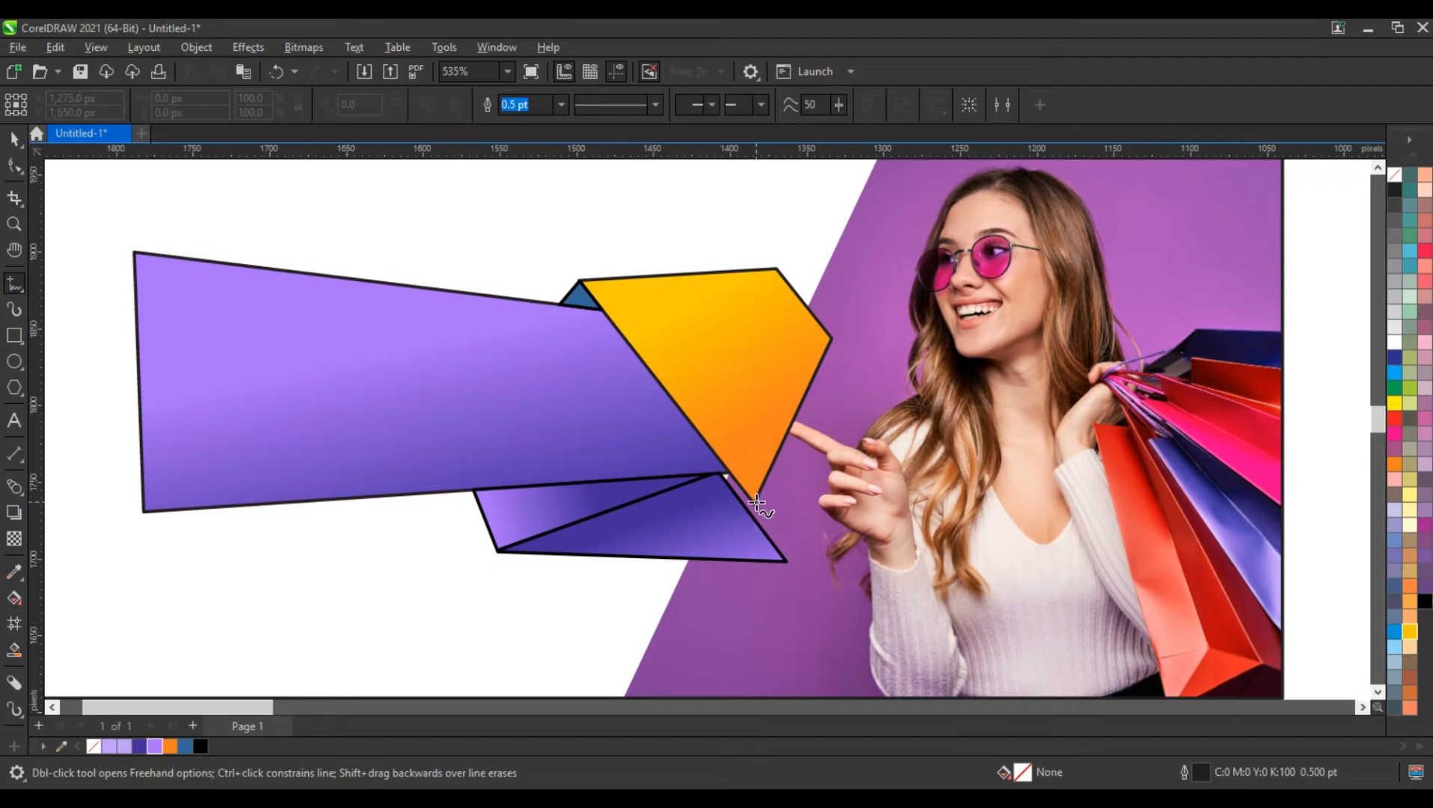
pyautogui.click(756, 502)
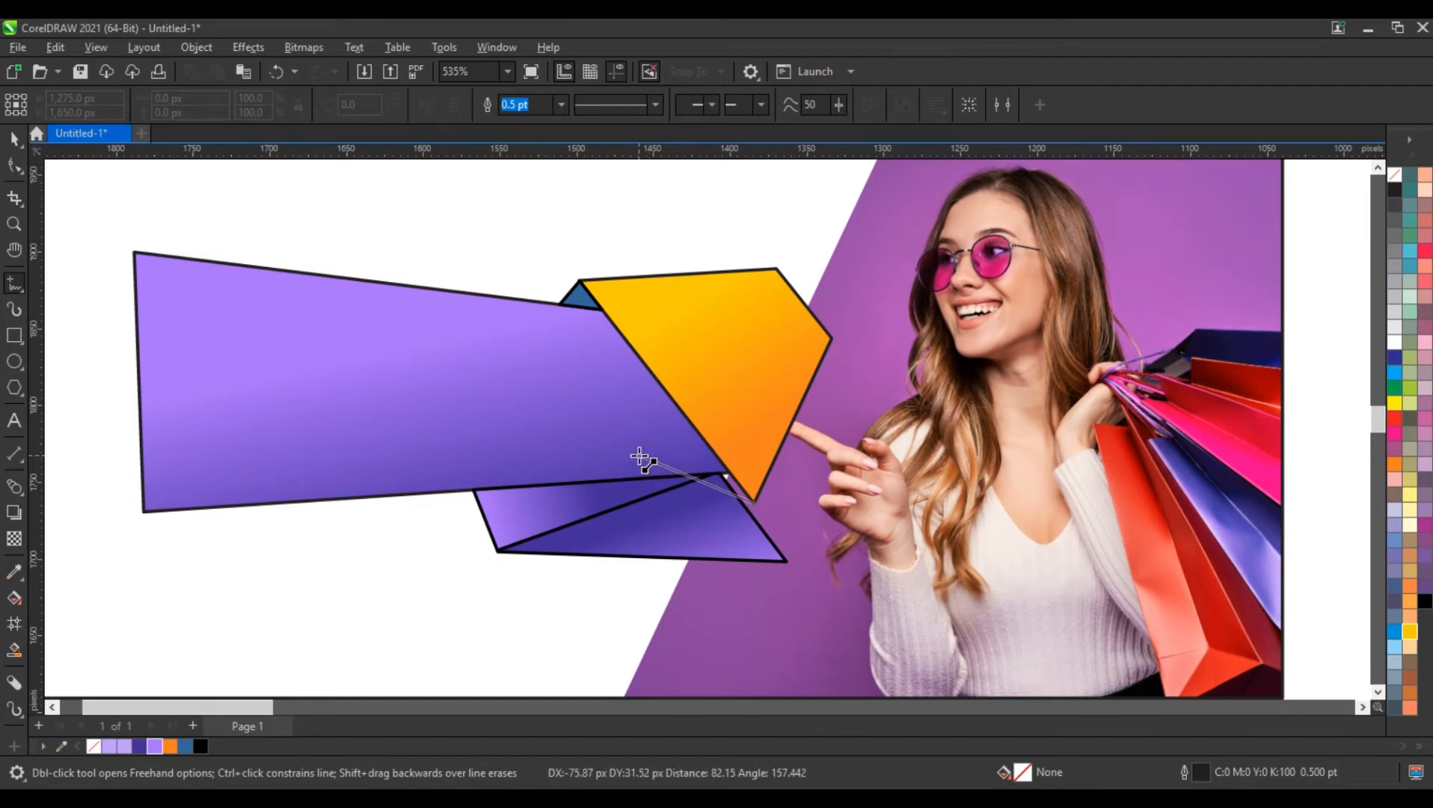
pyautogui.doubleClick(638, 456)
pyautogui.doubleClick(764, 437)
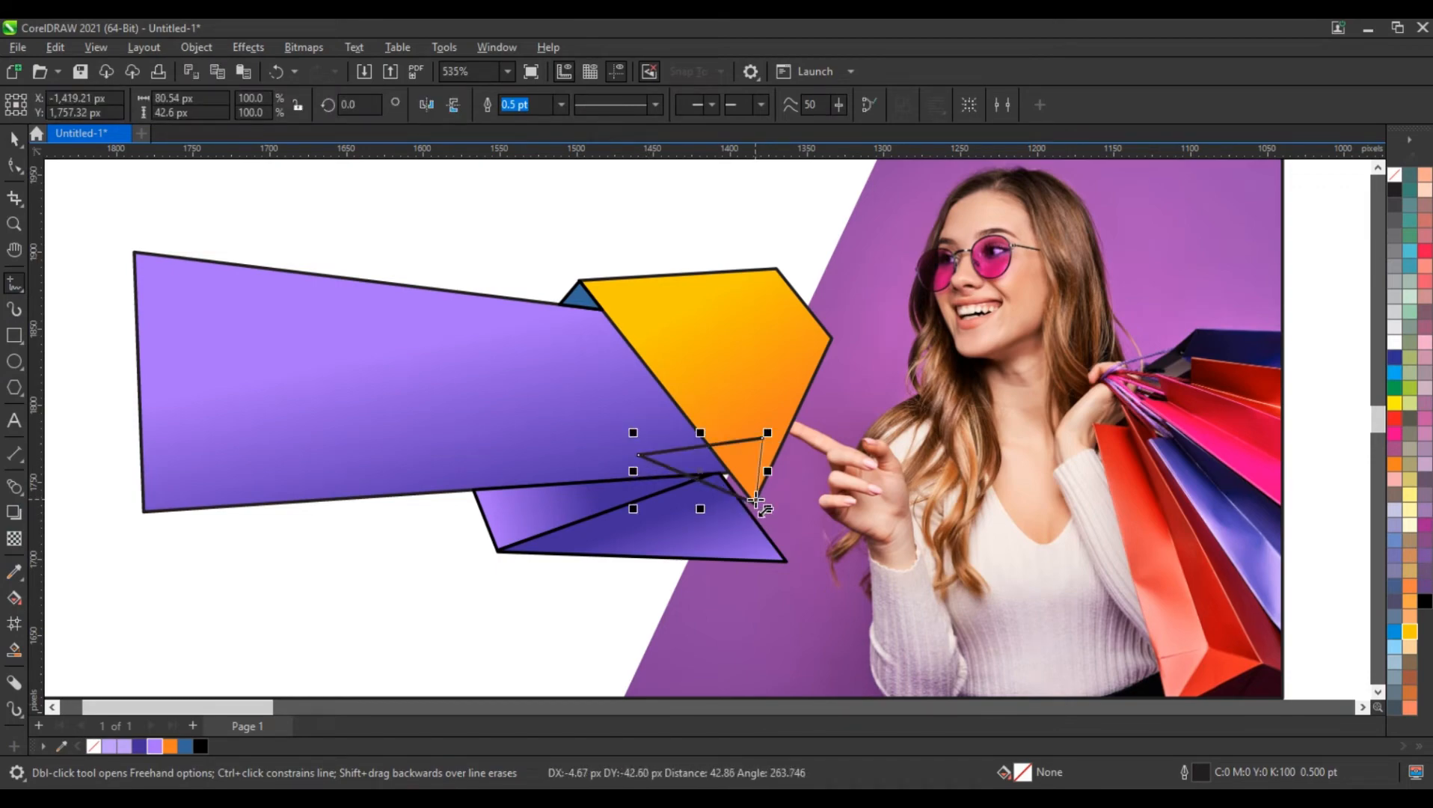
pyautogui.click(754, 501)
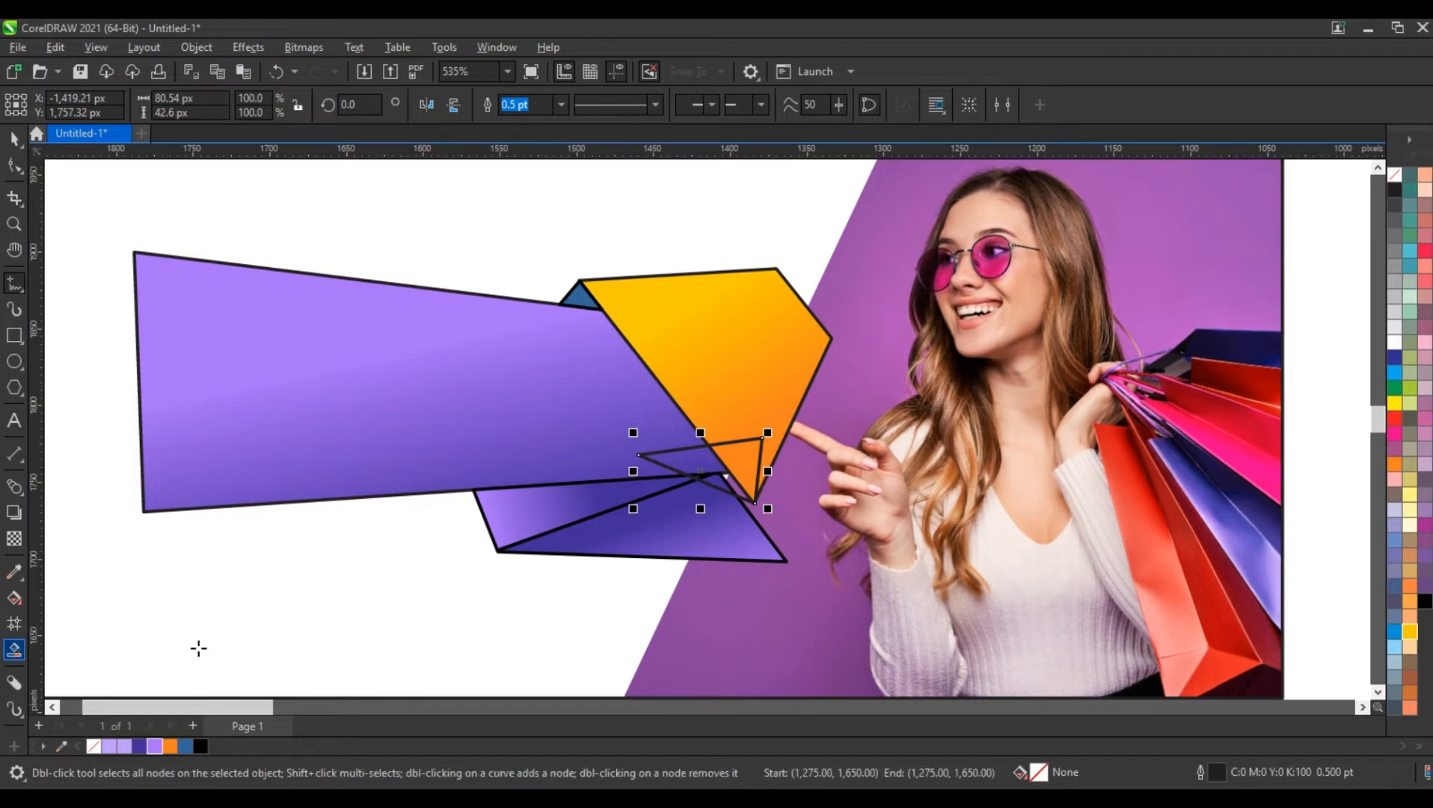
pyautogui.click(744, 493)
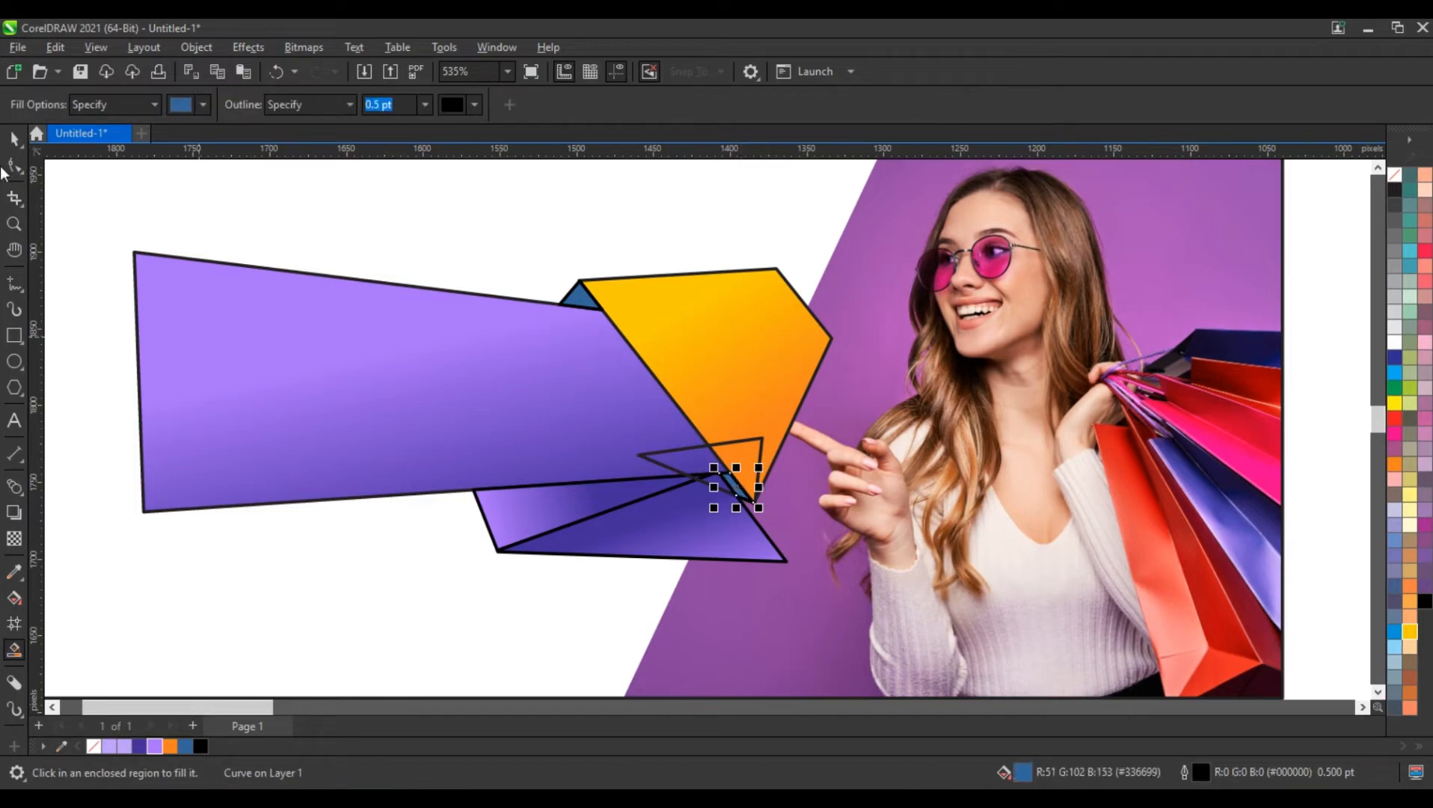
pyautogui.click(762, 447)
pyautogui.press('Delete')
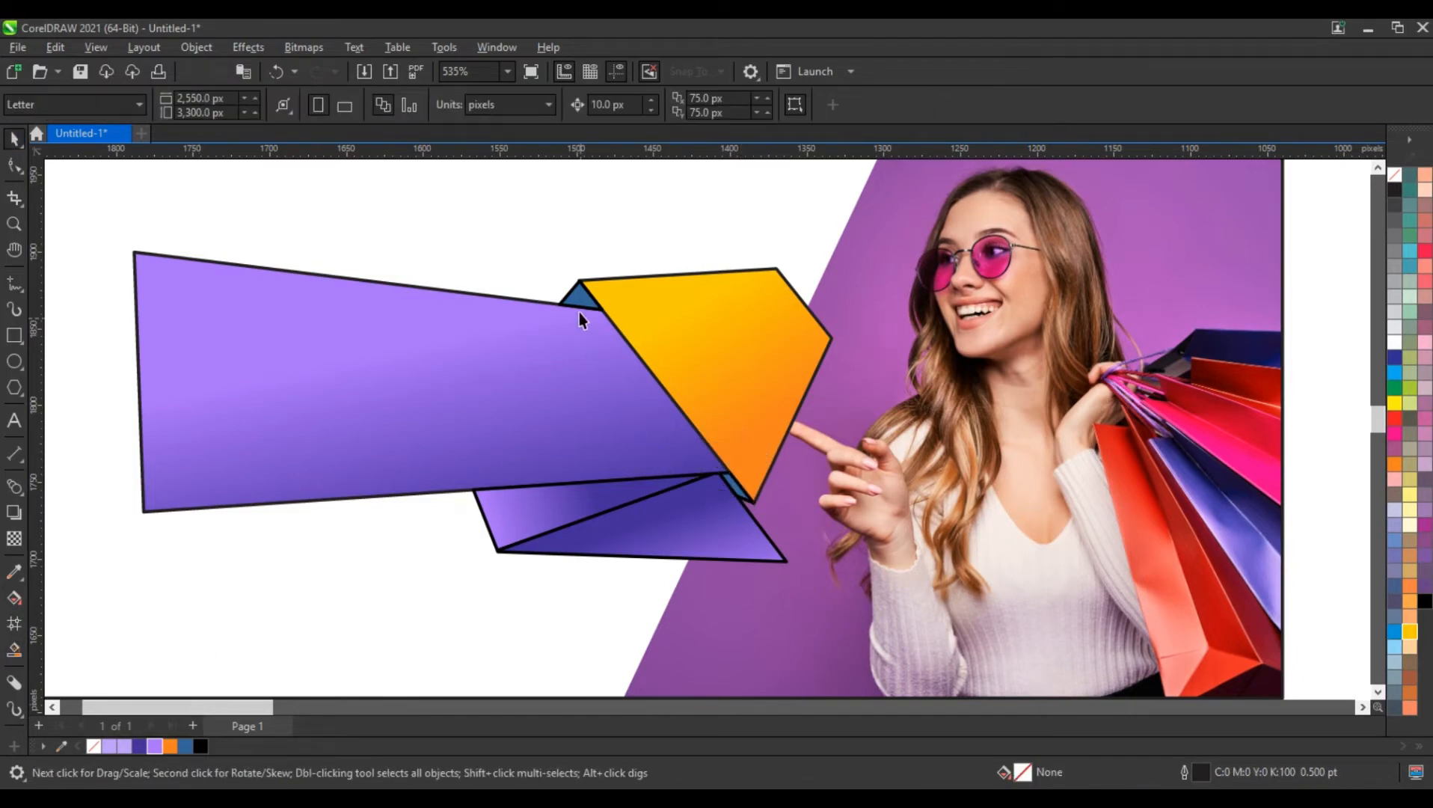
# Fill the two small fold pieces at the orange shape's upper-left corner and lower tip with dark orange (C22 M77 Y100 K13)
pyautogui.click(581, 296)
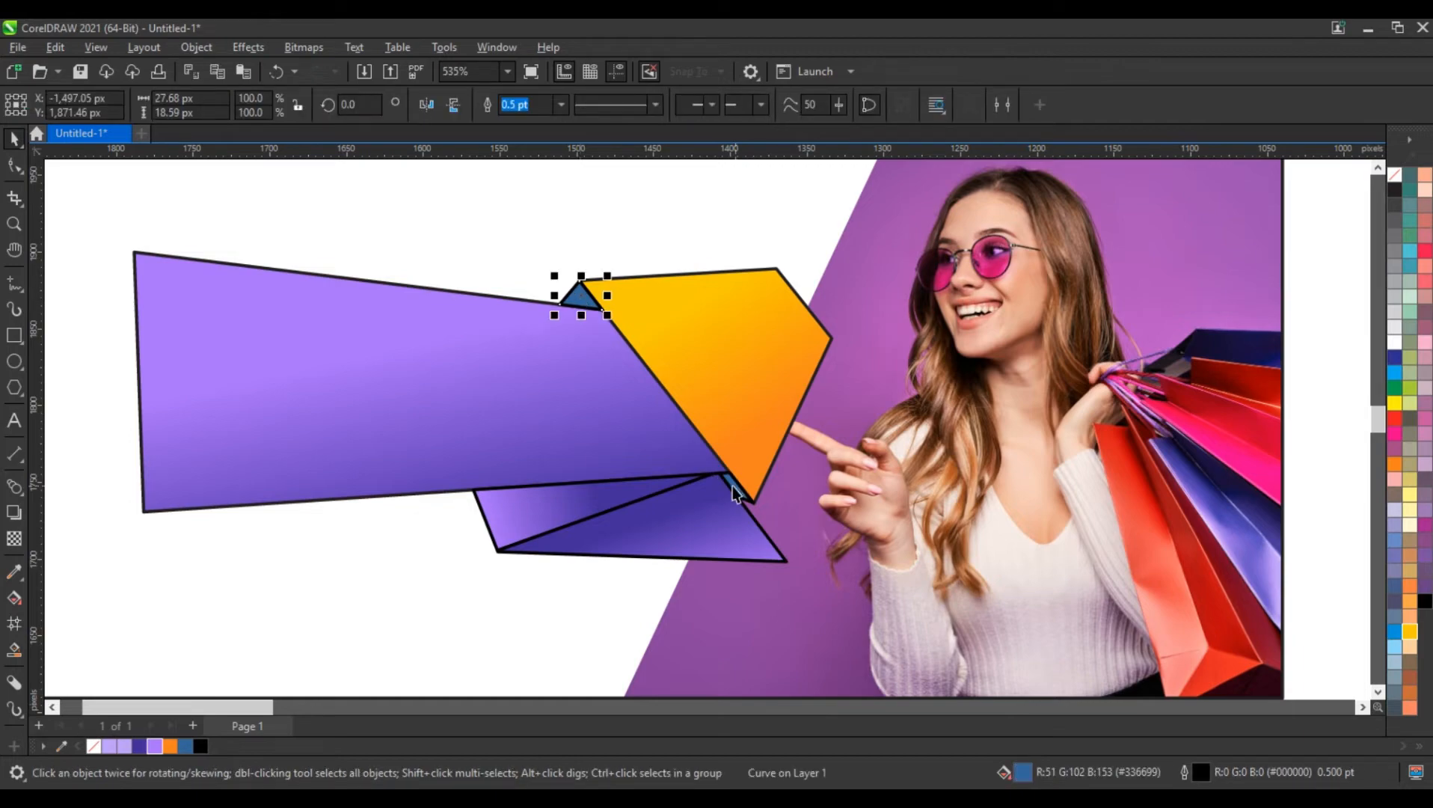
pyautogui.keyDown('shift'); pyautogui.click(733, 493); pyautogui.keyUp('shift')
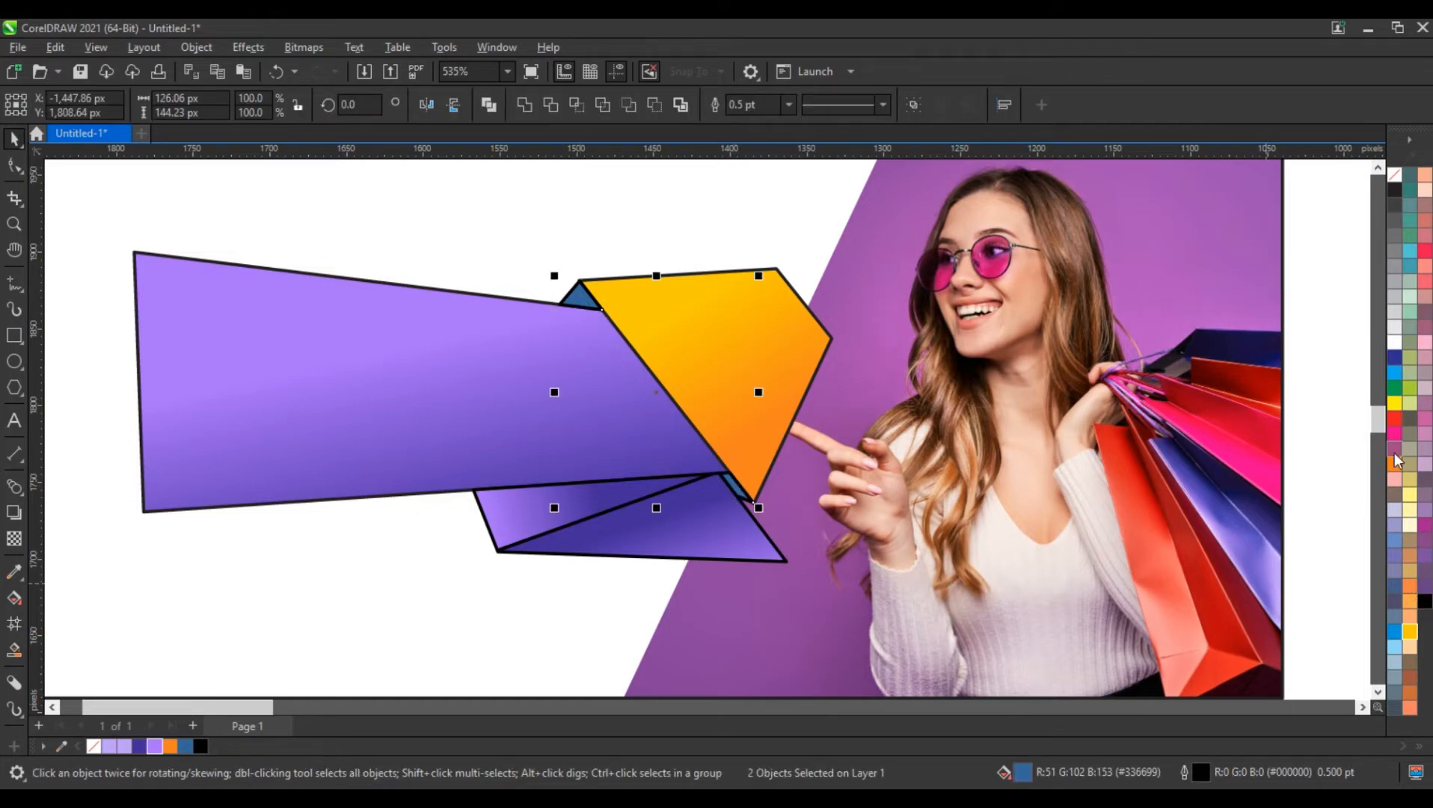
pyautogui.click(1395, 467)
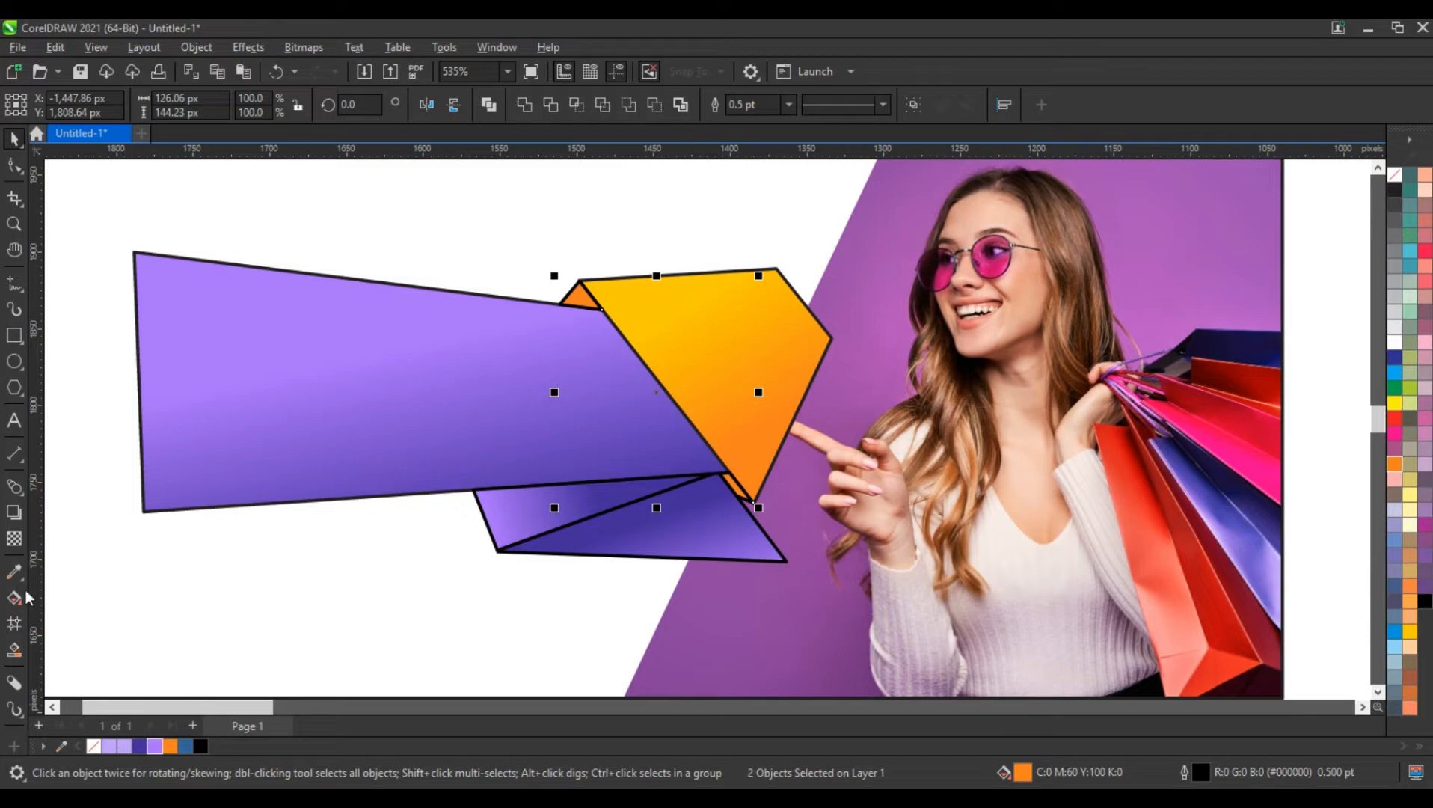
pyautogui.click(25, 597)
pyautogui.click(266, 106)
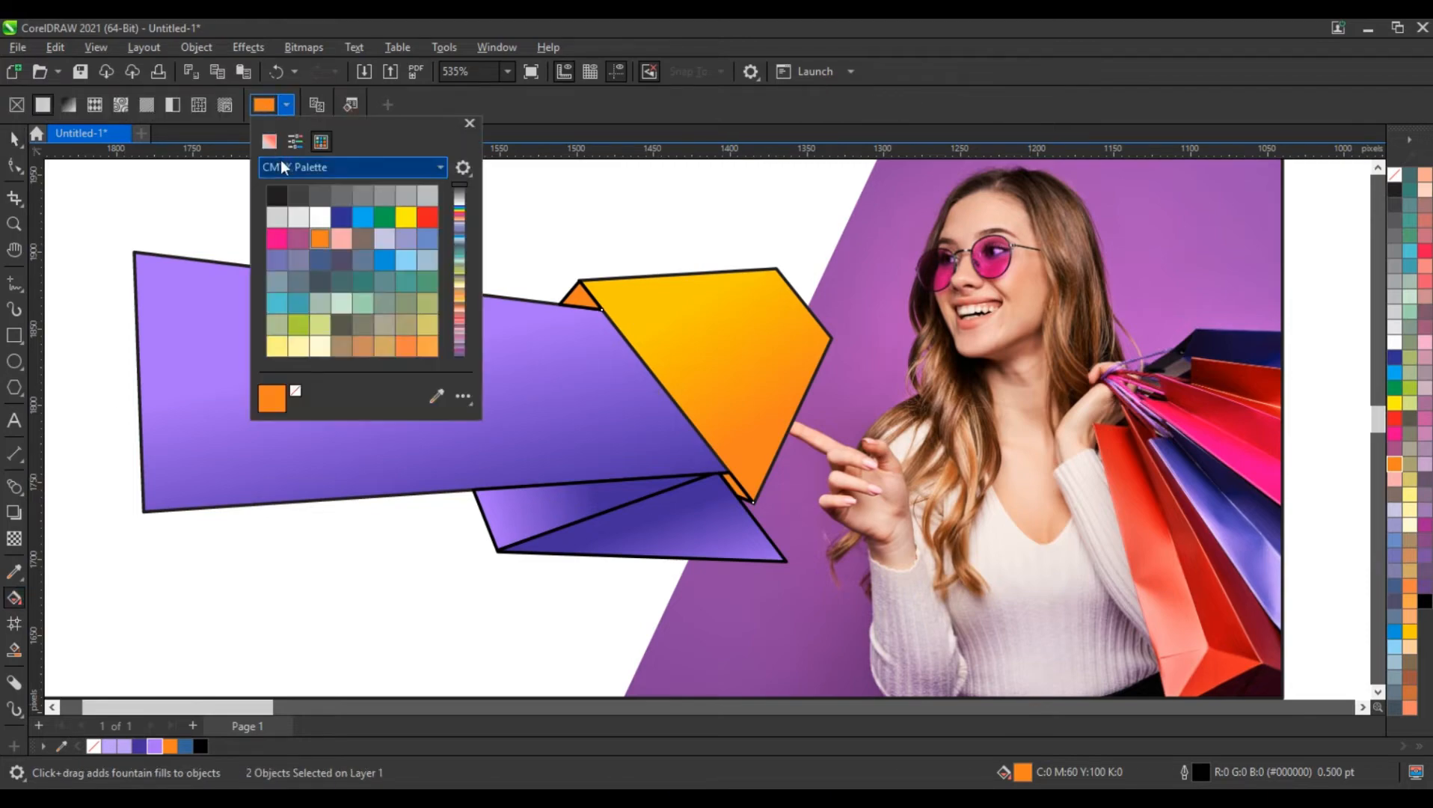
pyautogui.click(270, 142)
pyautogui.moveTo(366, 217); pyautogui.dragTo(366, 219)
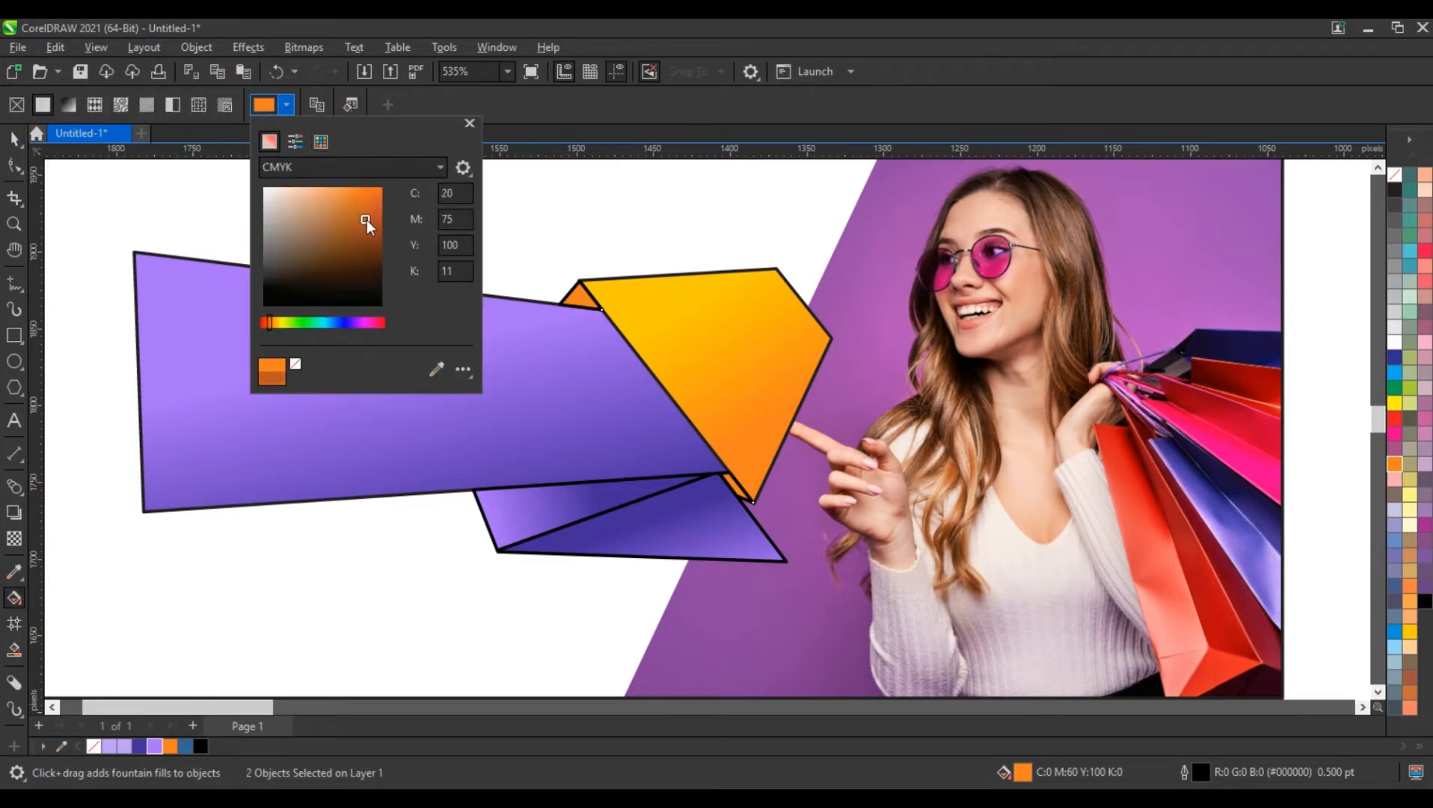
pyautogui.click(14, 144)
pyautogui.click(13, 144)
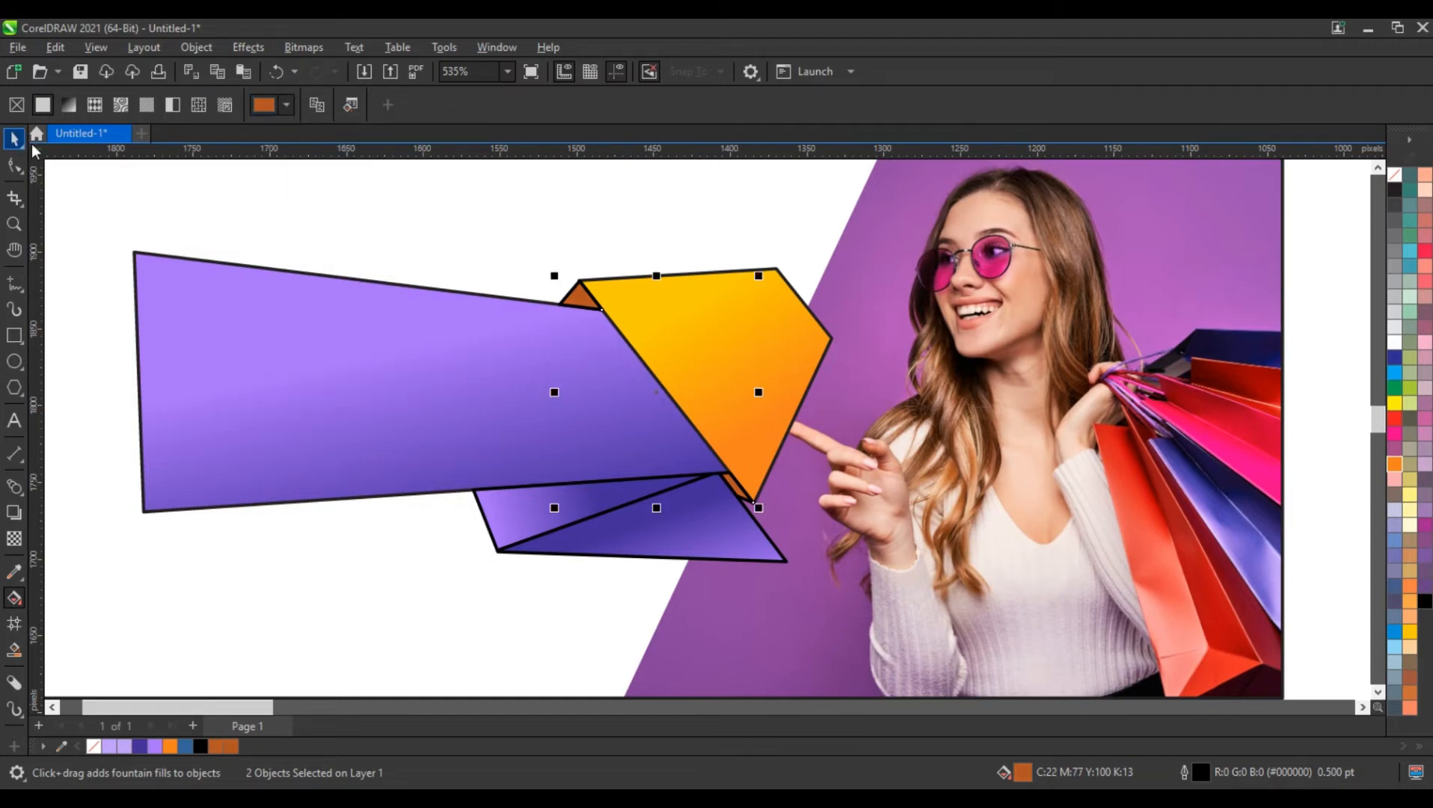
# Draw three straight shadow guide lines about 150, 155 and 157 px long beside the orange shape's slanted edge, the tapered shape's lower edge and the fold line
pyautogui.click(14, 283)
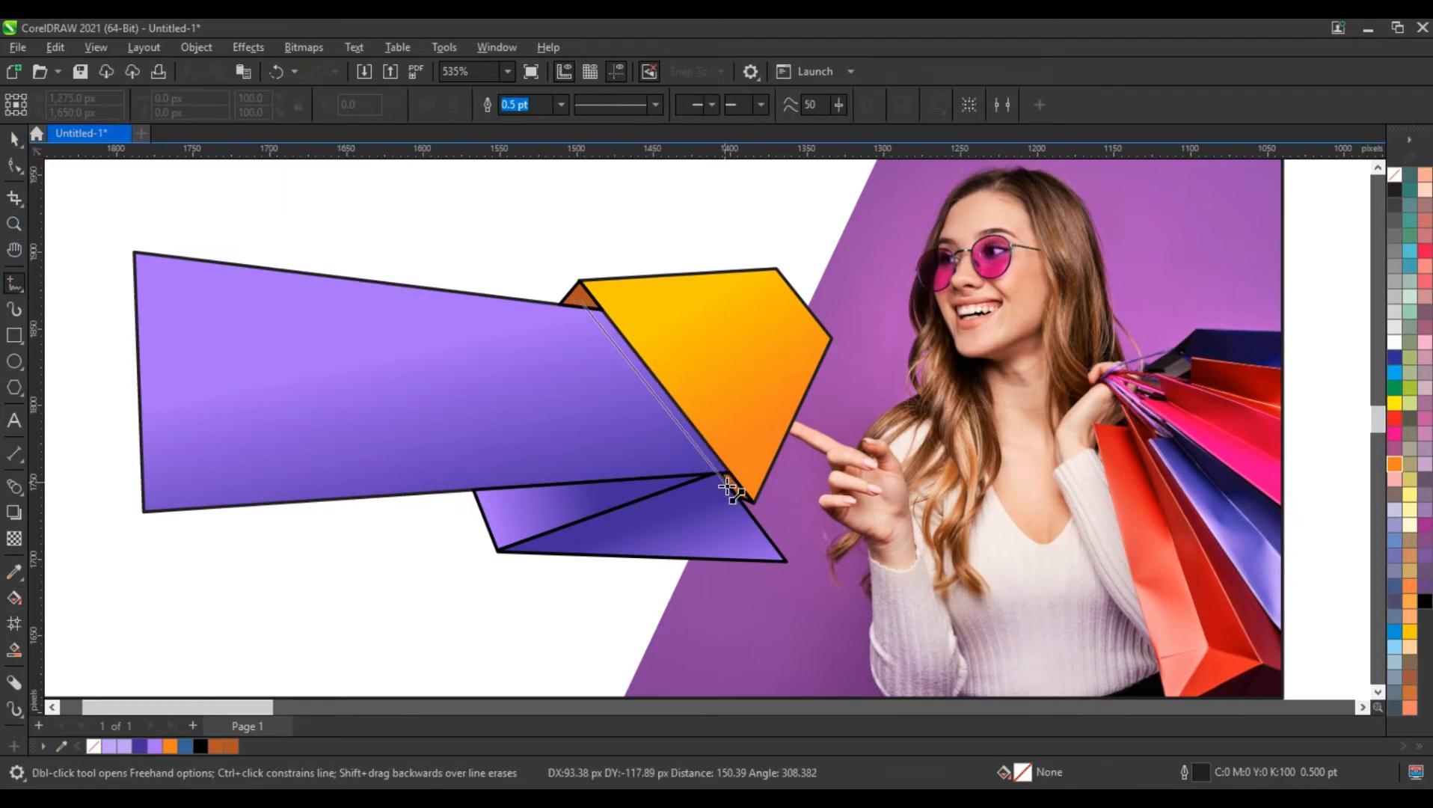
pyautogui.click(731, 489)
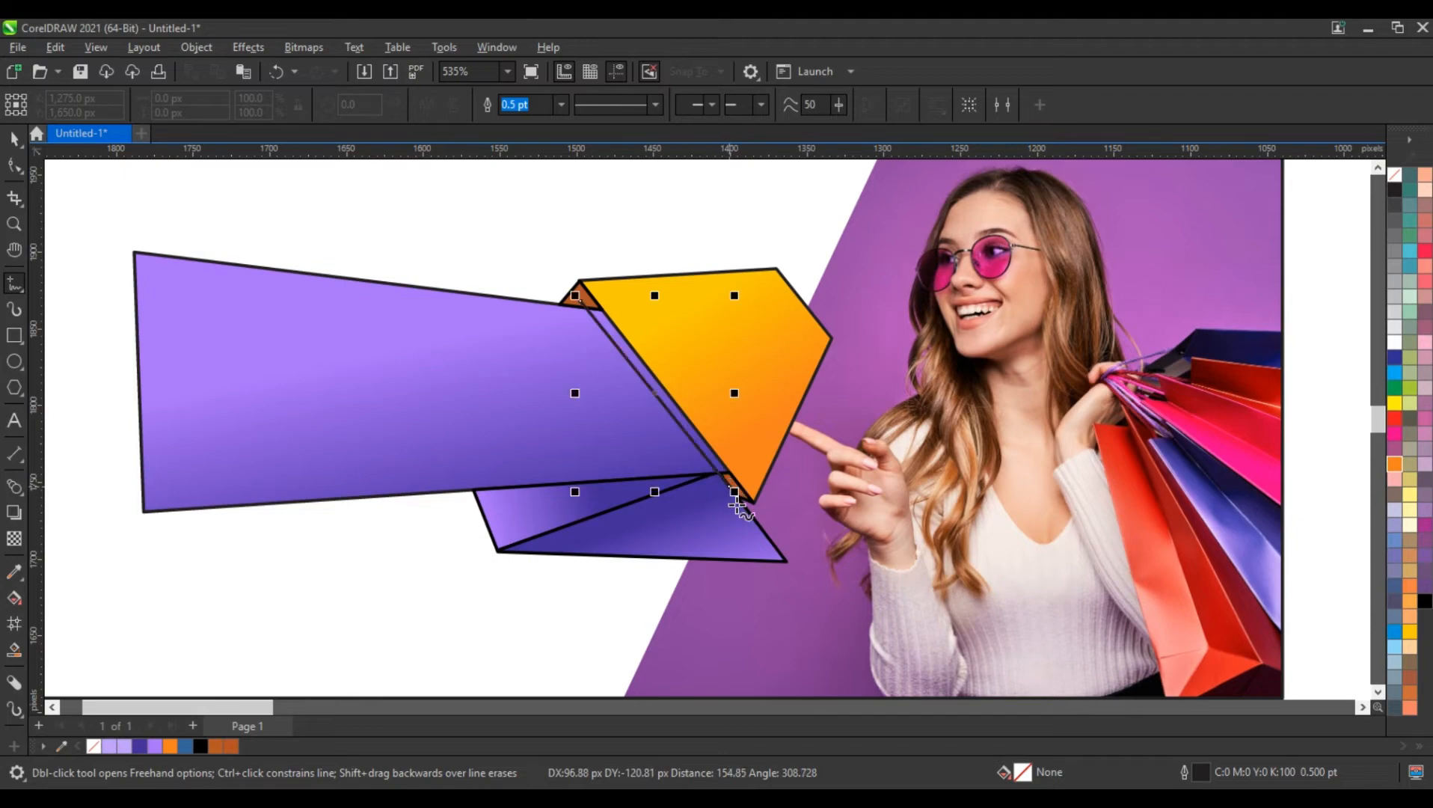
pyautogui.click(696, 479)
pyautogui.click(458, 502)
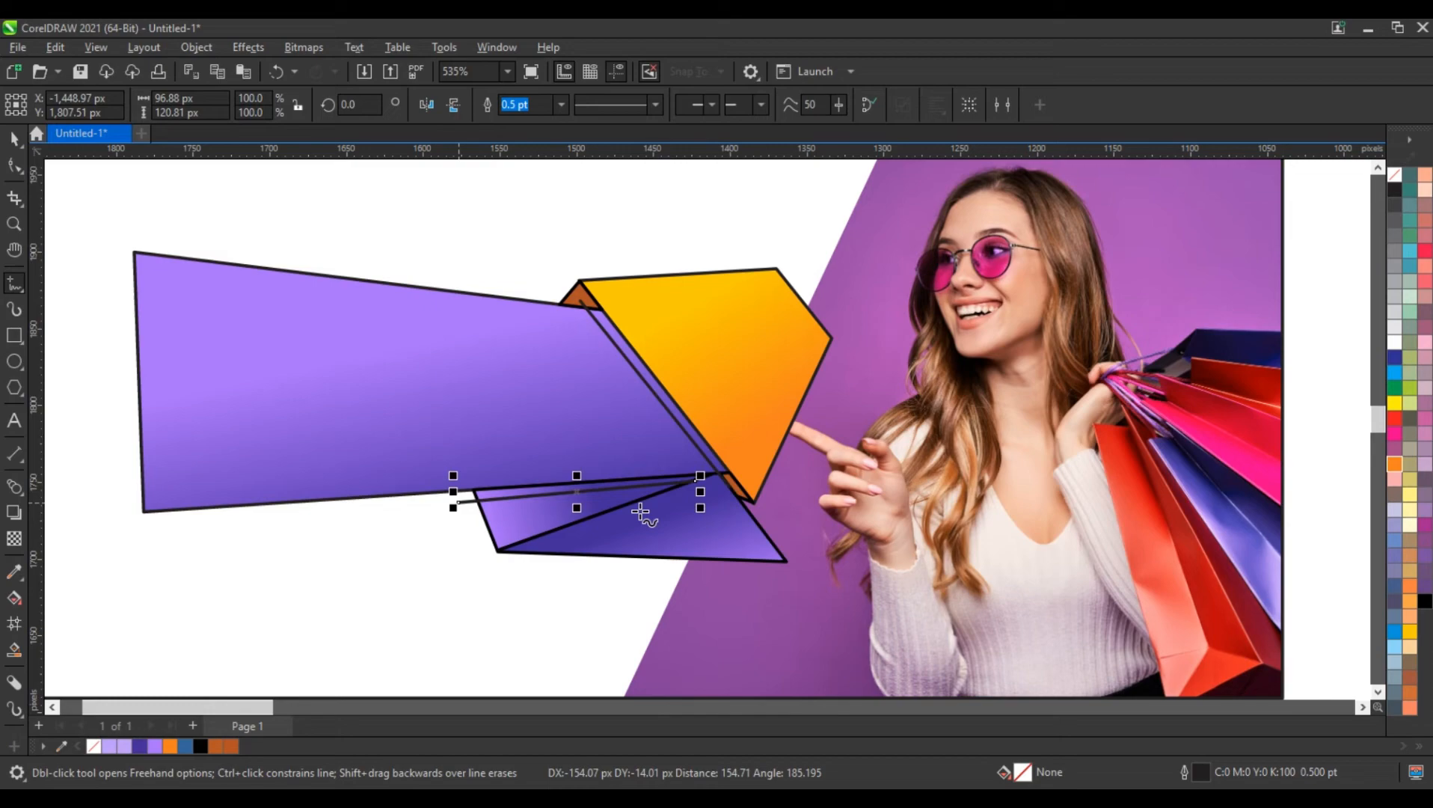
pyautogui.click(729, 479)
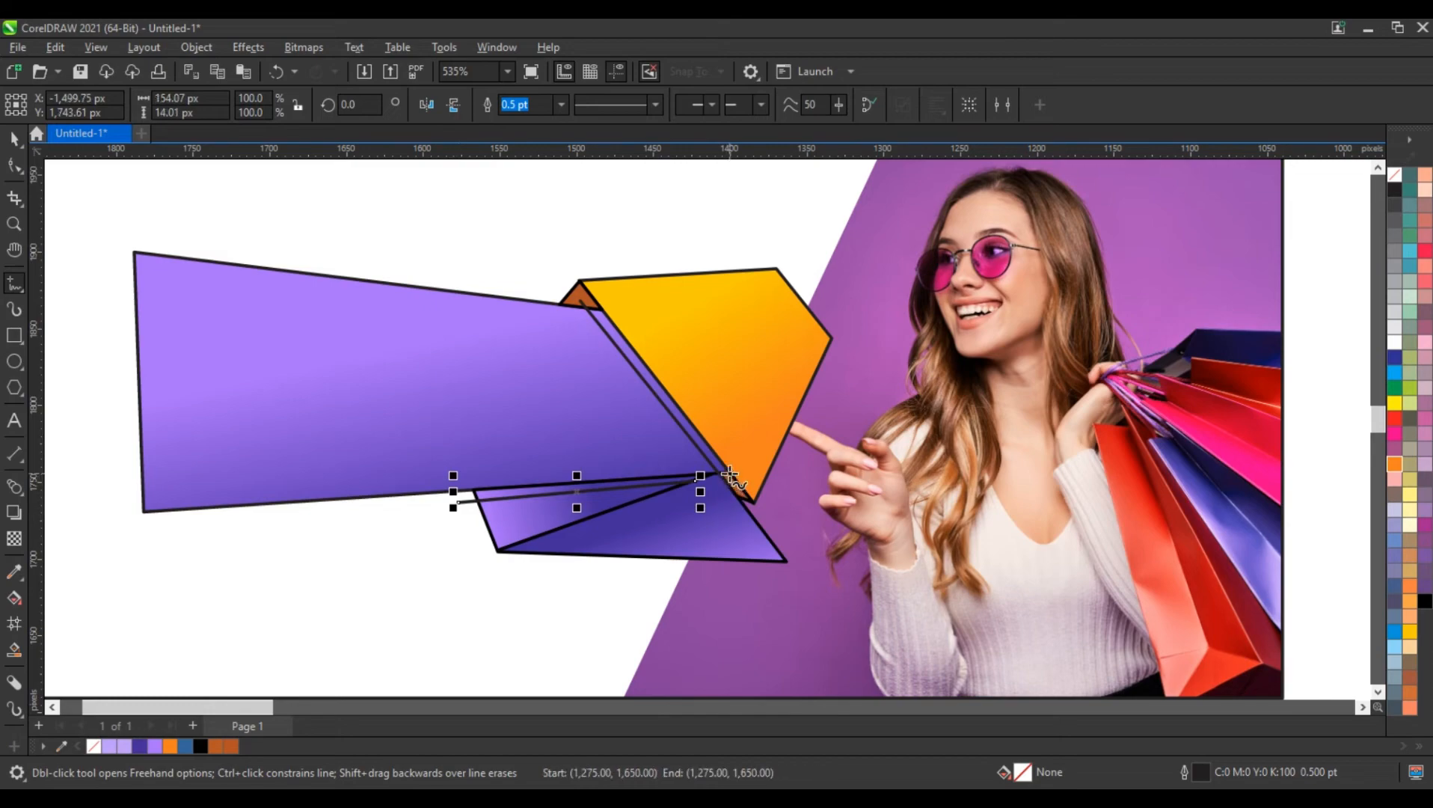
pyautogui.click(507, 567)
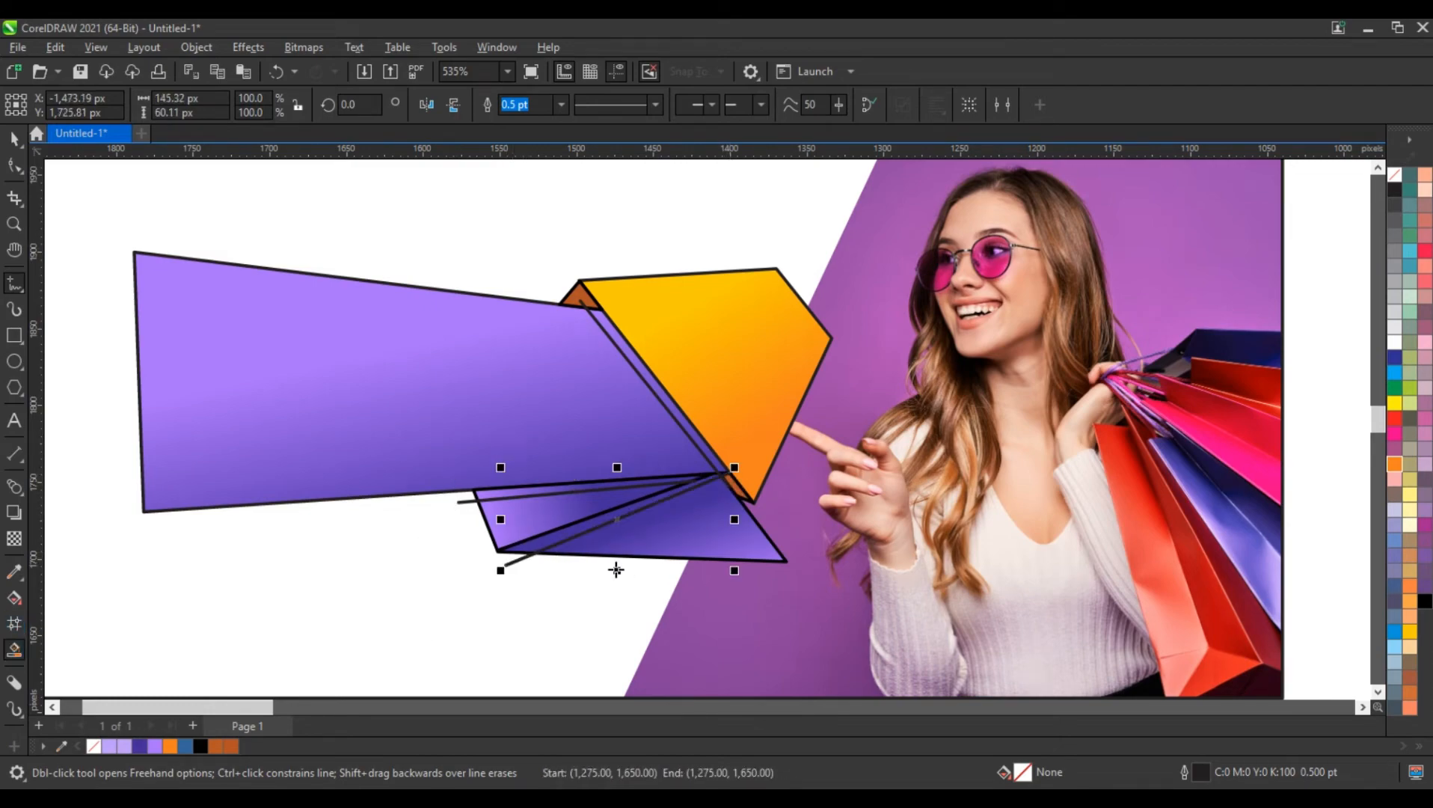
# Smart Fill the three narrow slivers between the guide lines and the neighbouring shape edges
pyautogui.click(550, 544)
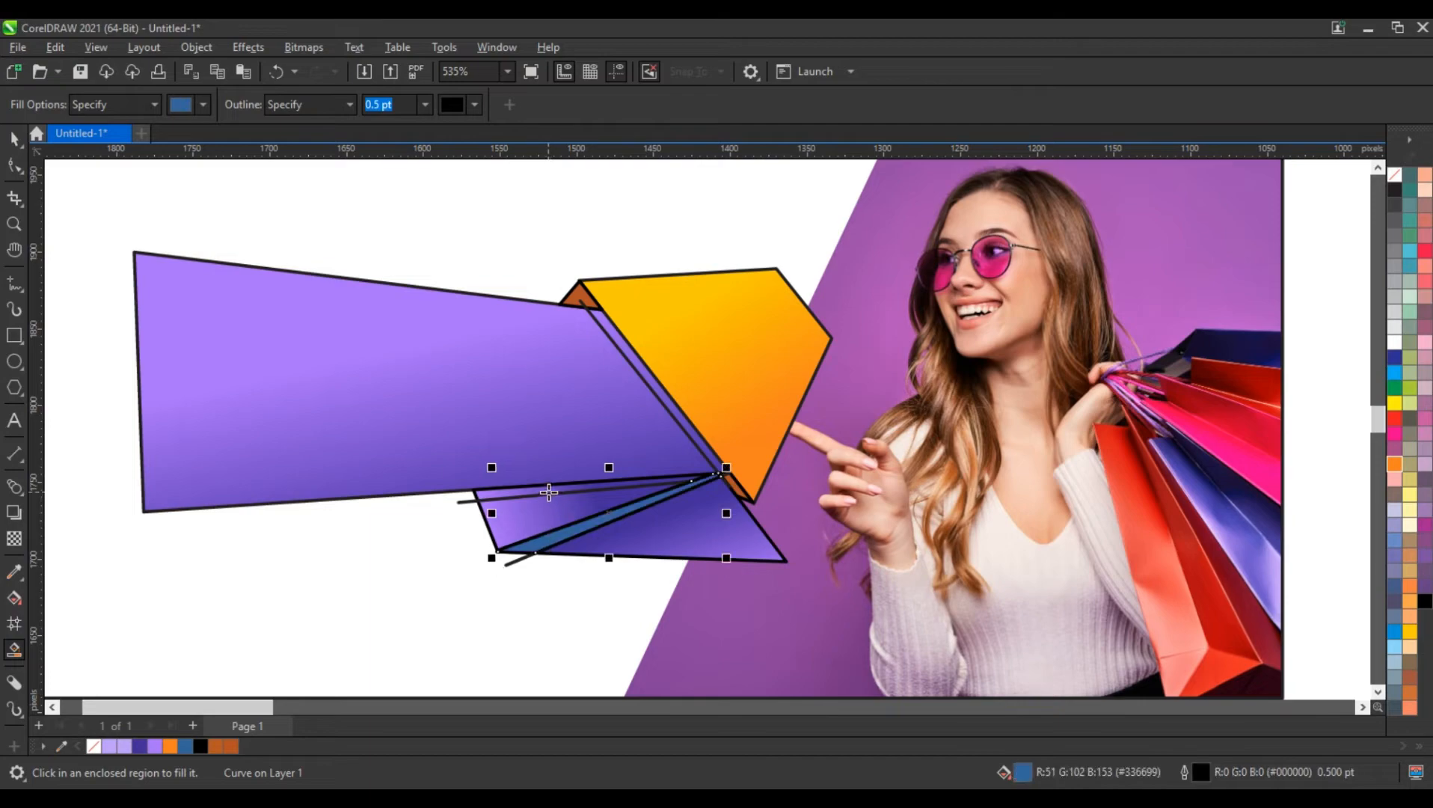
pyautogui.click(549, 491)
pyautogui.click(682, 420)
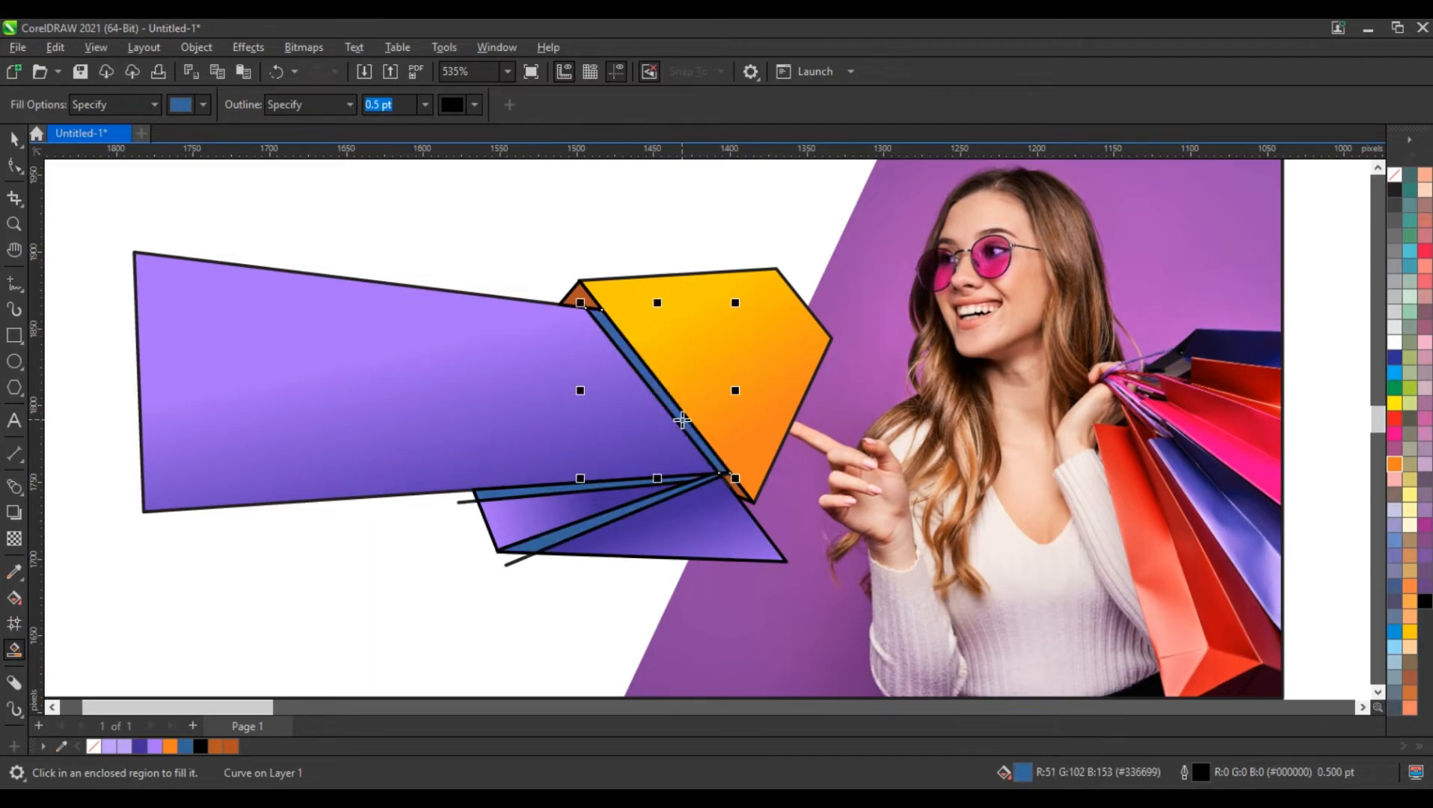
# Delete the three construction lines around the slivers, keeping the filled pieces
pyautogui.click(466, 503)
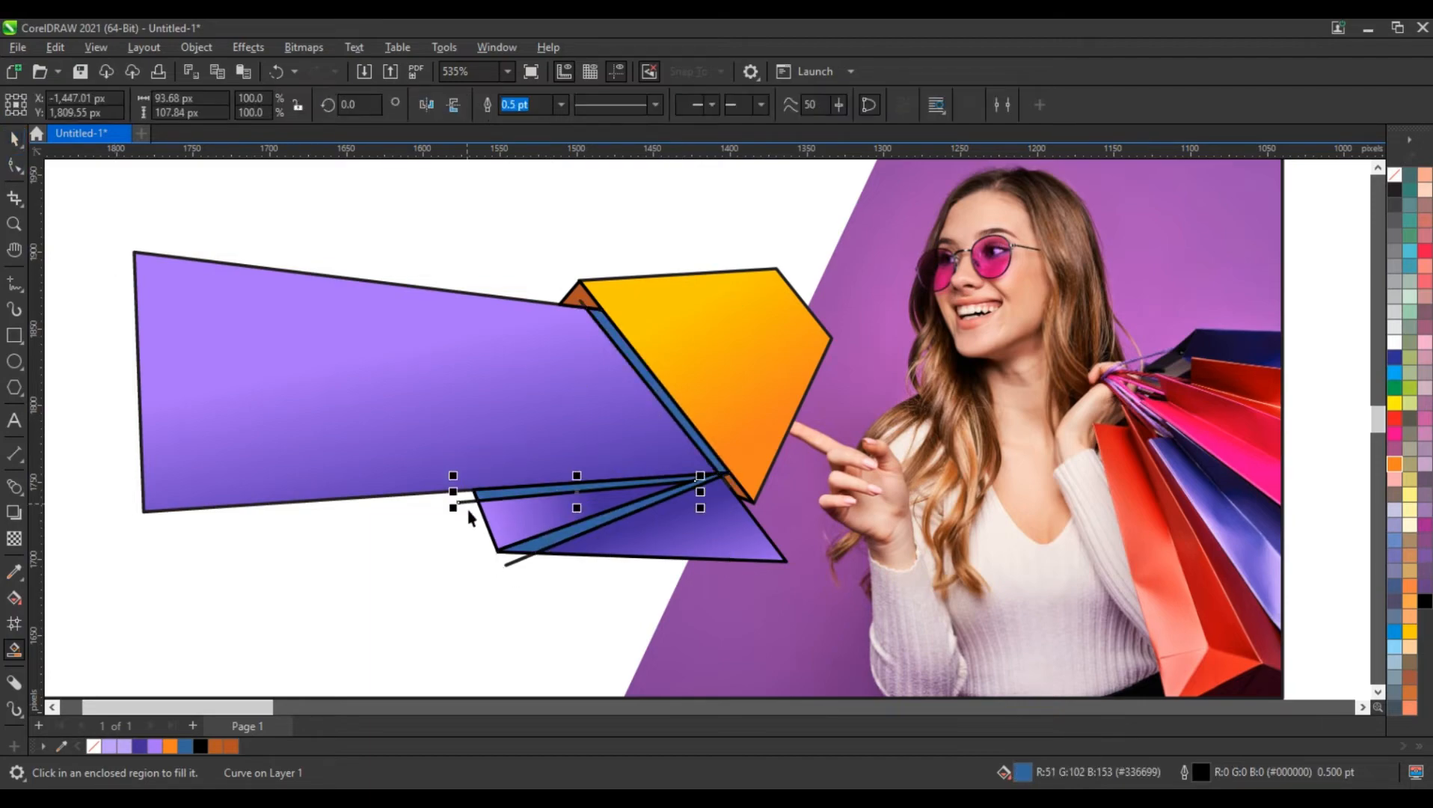
pyautogui.press('Delete')
pyautogui.click(508, 564)
pyautogui.press('Delete')
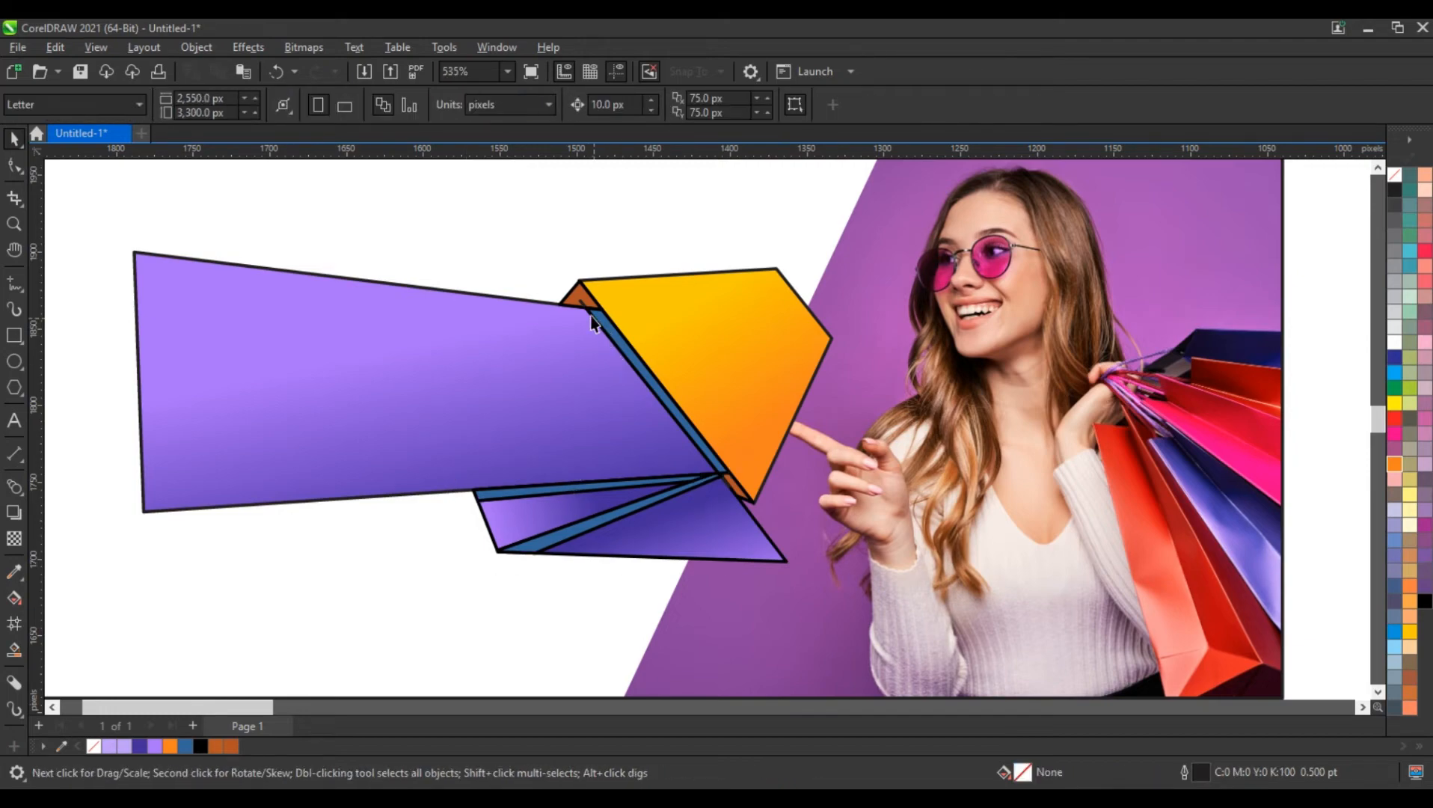
pyautogui.click(585, 304)
pyautogui.press('Escape')
# Fill the three slivers with black (C100 M100 Y100 K100) and remove their outlines
pyautogui.click(626, 358)
pyautogui.click(502, 497)
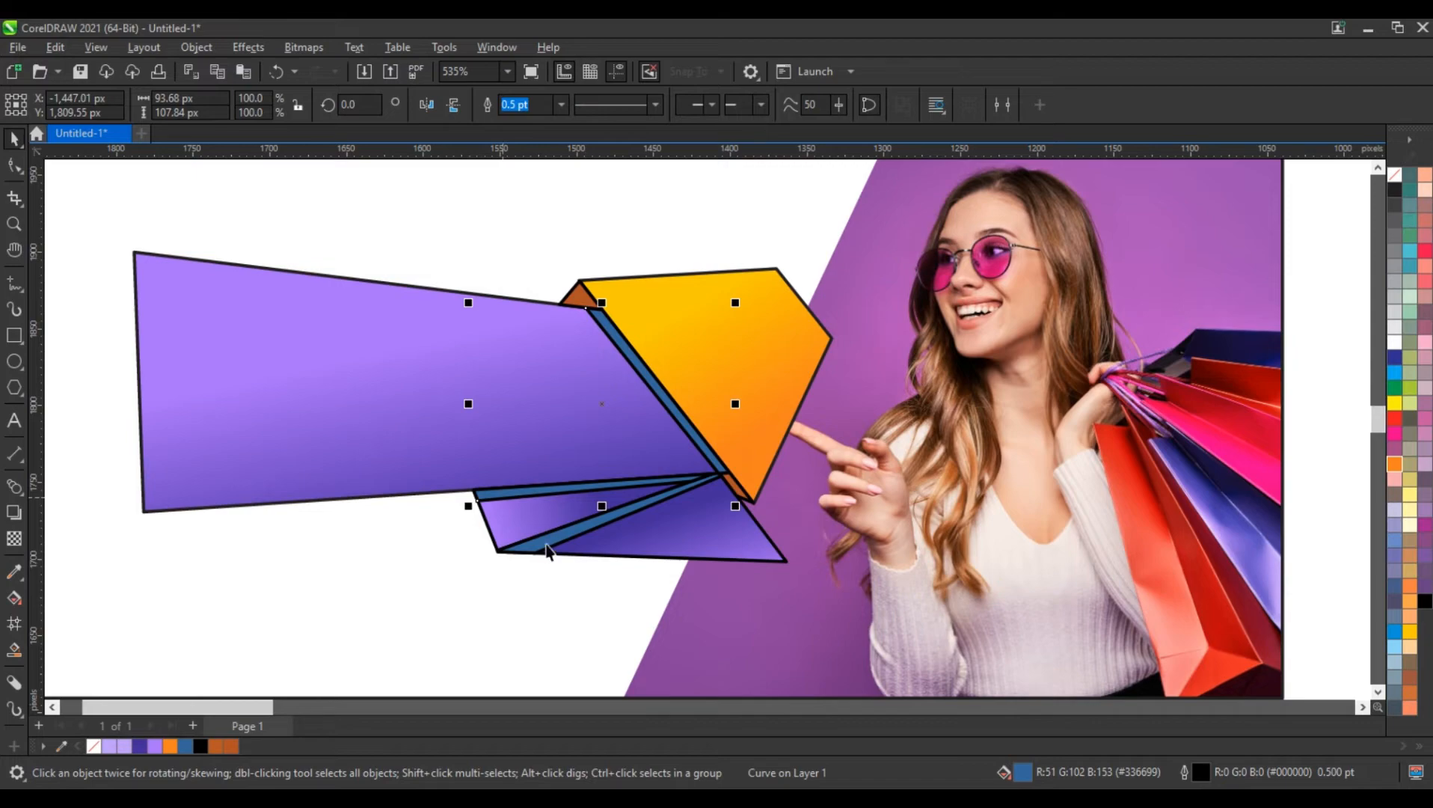
pyautogui.keyDown('shift'); pyautogui.click(547, 552); pyautogui.keyUp('shift')
pyautogui.click(1426, 609)
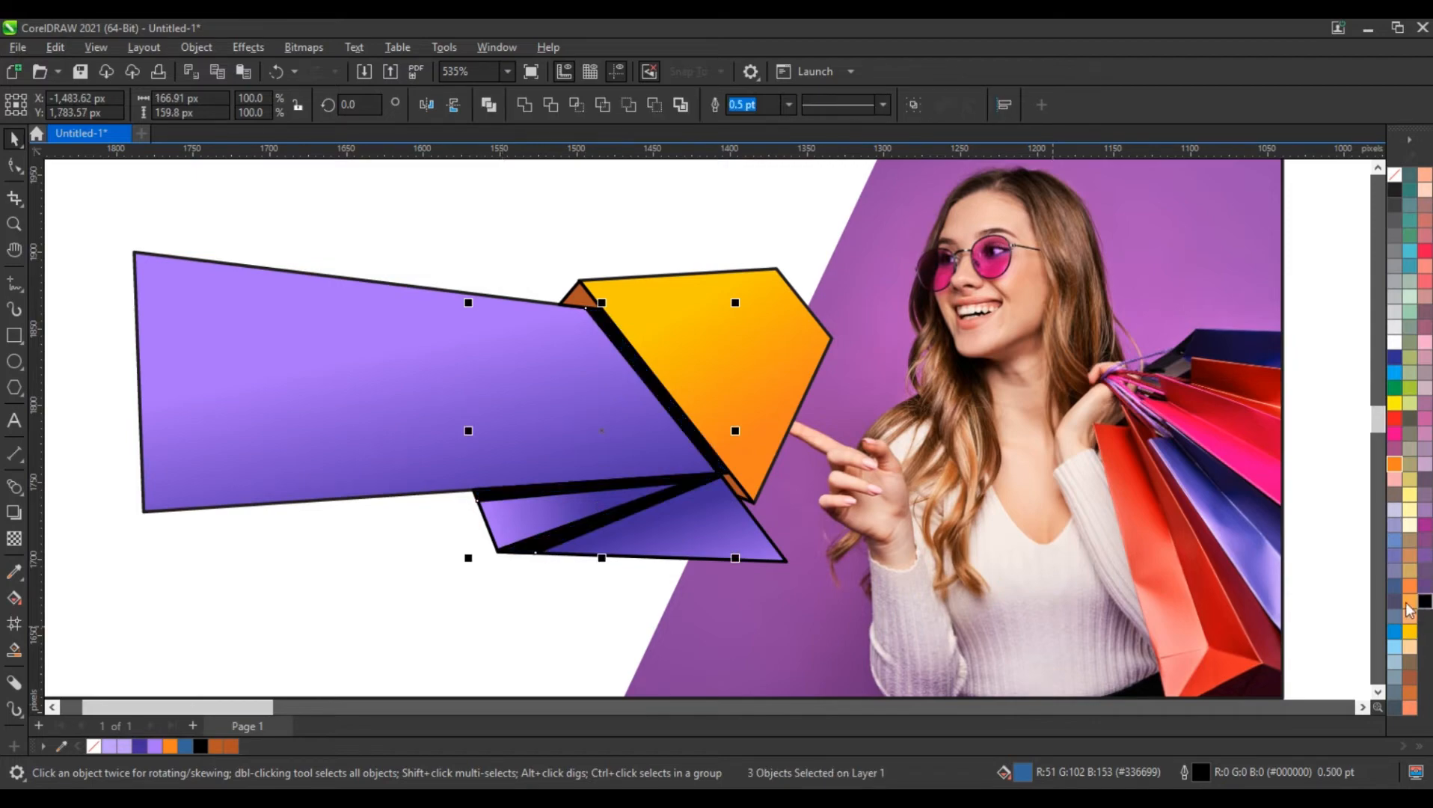
pyautogui.rightClick(1395, 182)
pyautogui.click(1335, 186)
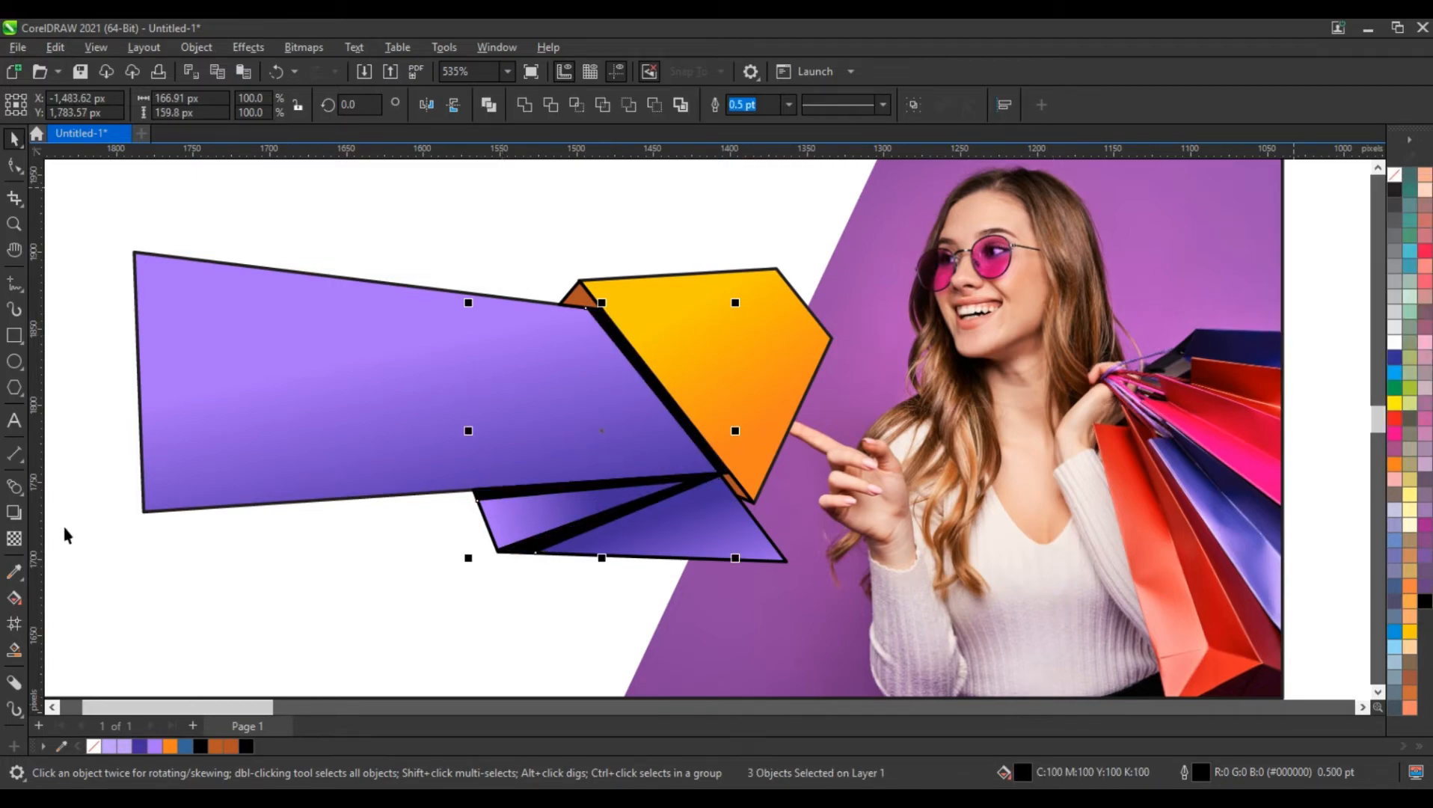
# Apply a uniform transparency of 68 to the three black slivers to make them soft shadows
pyautogui.click(14, 539)
pyautogui.click(599, 574)
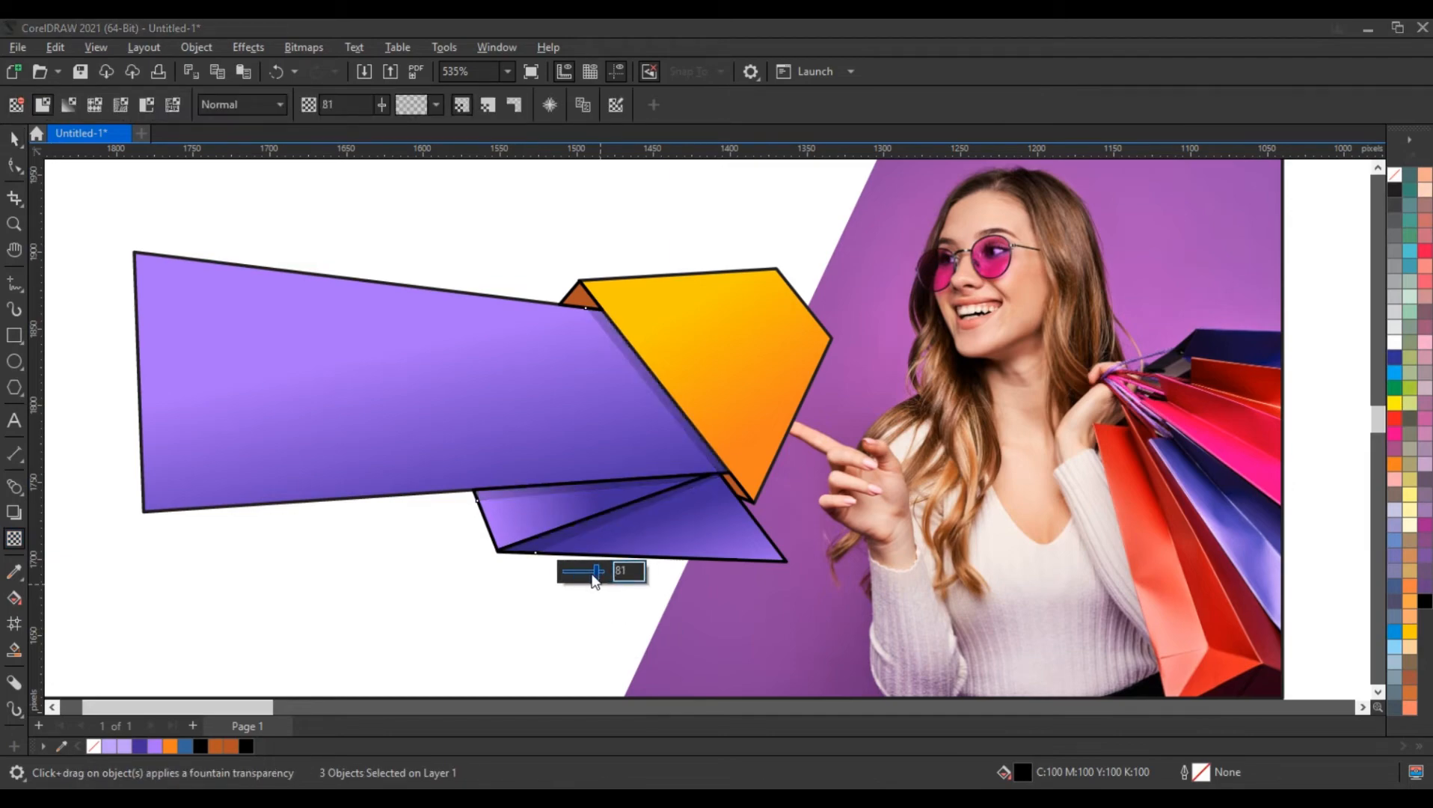
pyautogui.moveTo(596, 573); pyautogui.dragTo(591, 573)
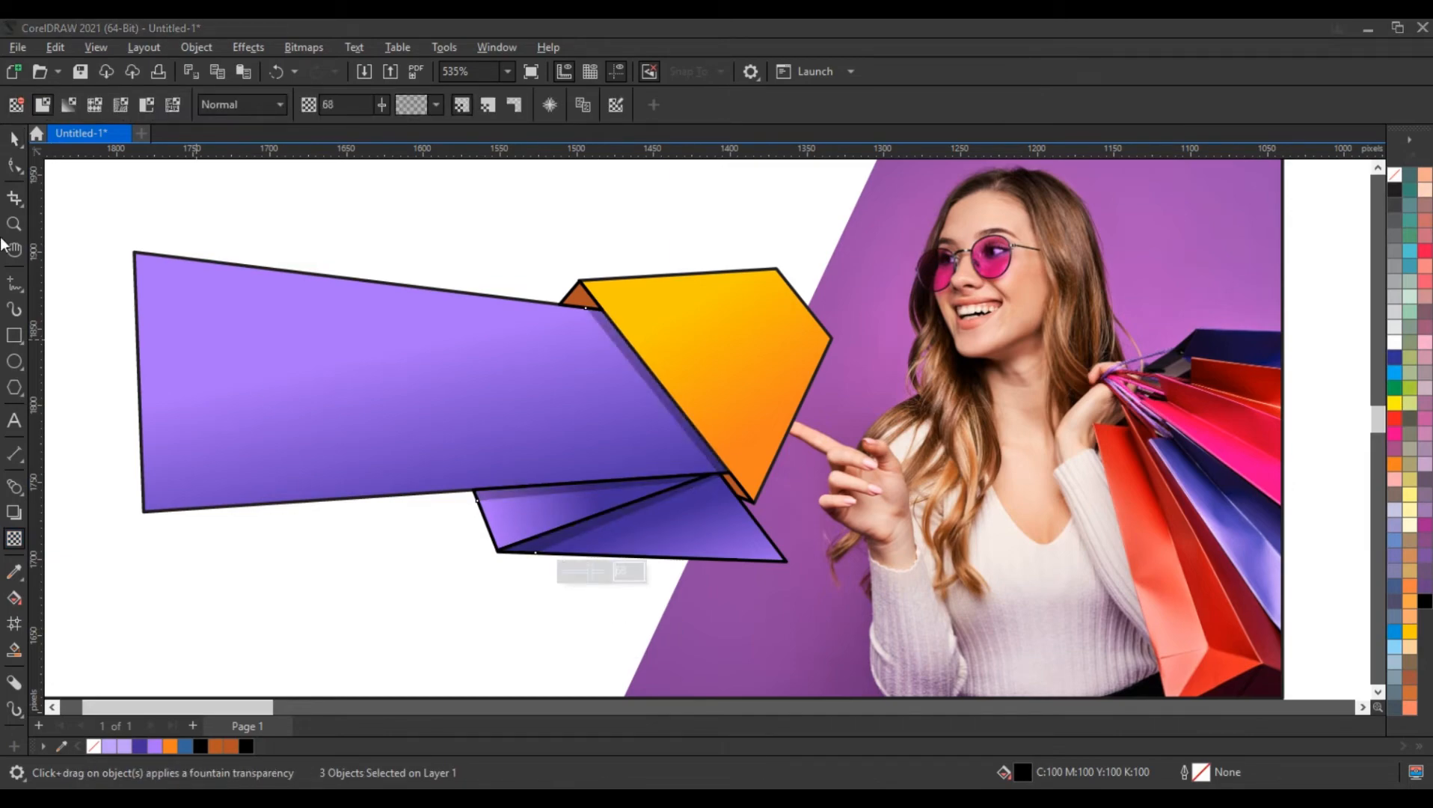
# Select all nine ribbon shapes and remove their outlines
pyautogui.click(15, 139)
pyautogui.scroll(-2, 591, 486)
pyautogui.moveTo(157, 295); pyautogui.dragTo(771, 569)
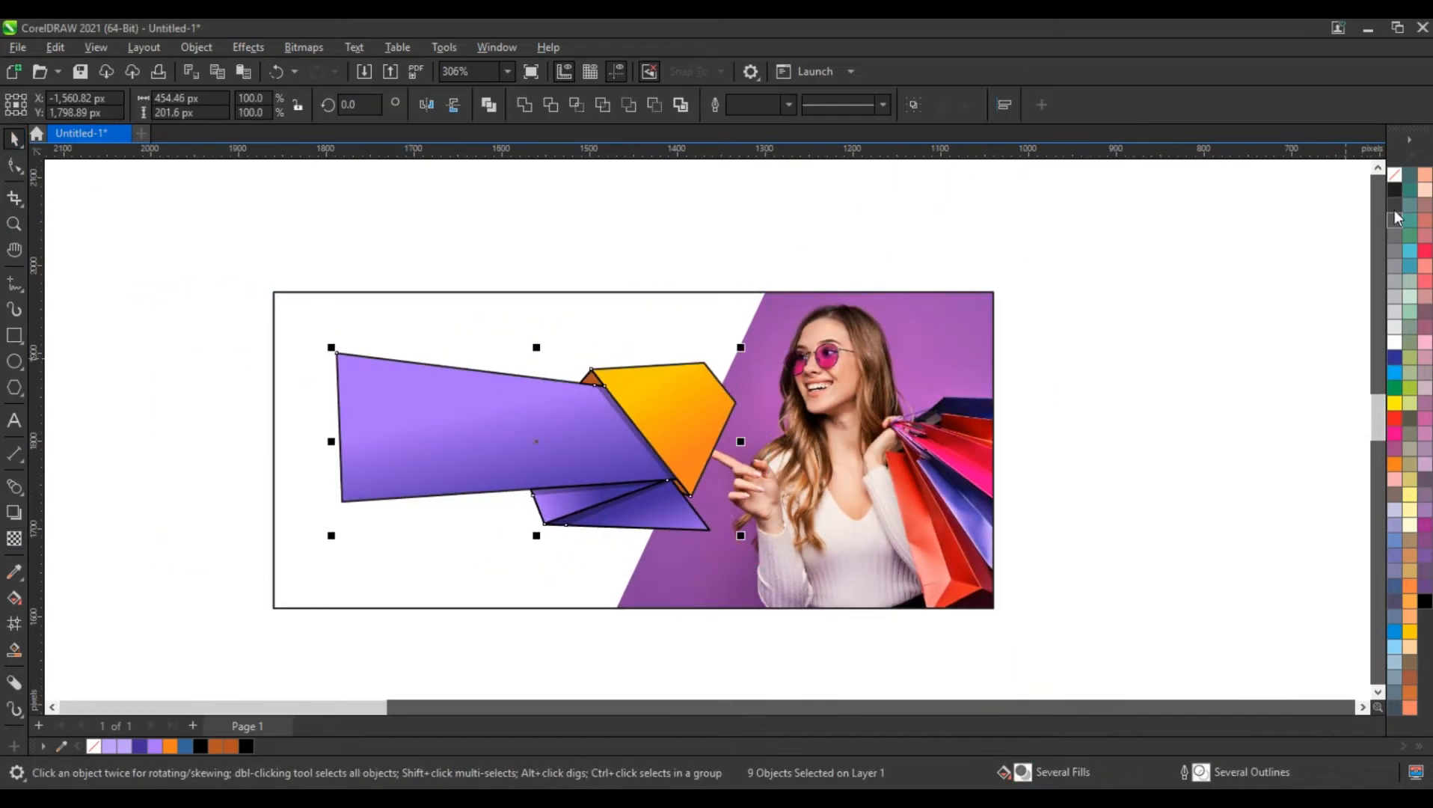
pyautogui.rightClick(1393, 177)
pyautogui.click(1384, 186)
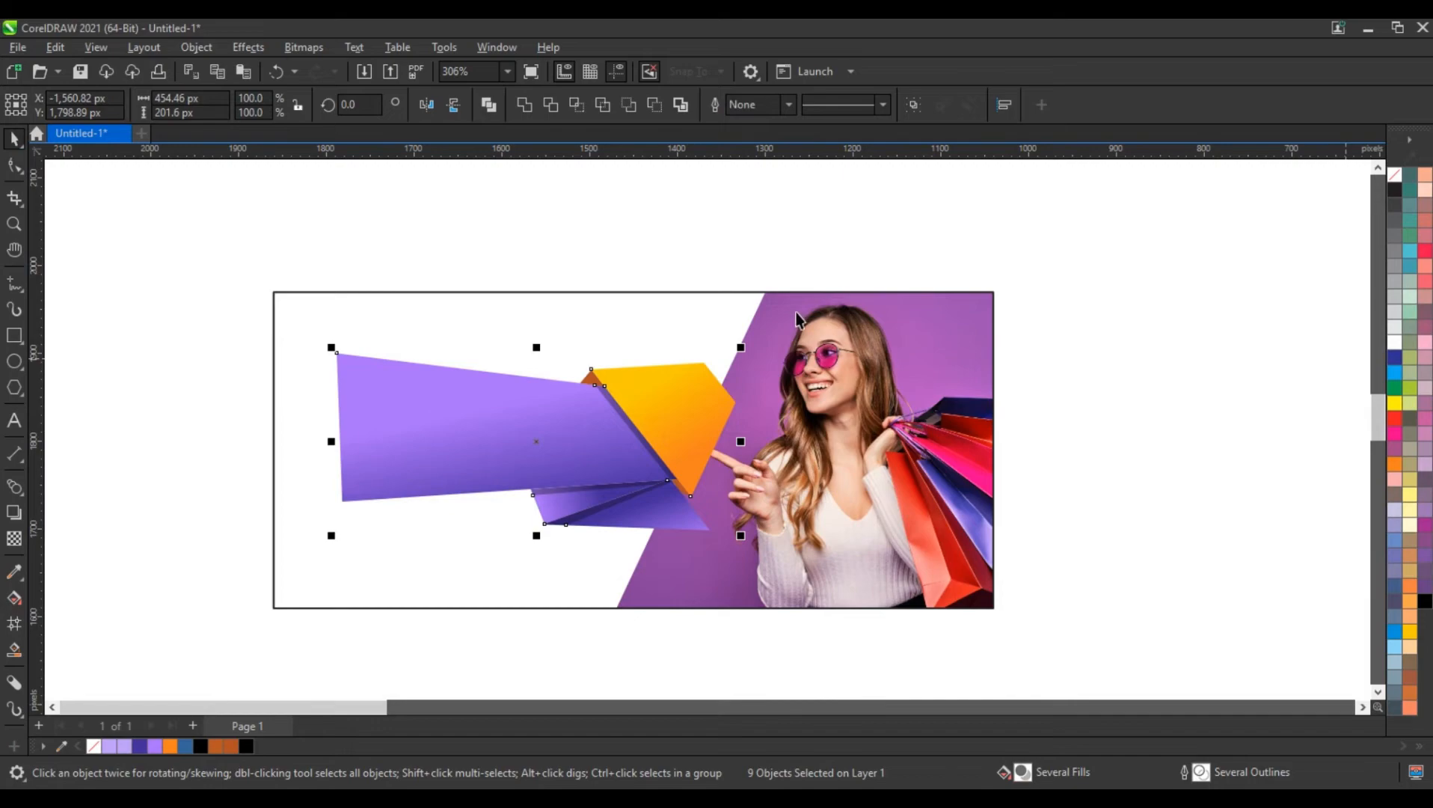
# Enlarge the selected ribbon artwork to about 474 by 210 px and shift it slightly left within the banner
pyautogui.moveTo(742, 348); pyautogui.dragTo(747, 346)
pyautogui.moveTo(709, 395); pyautogui.dragTo(690, 395)
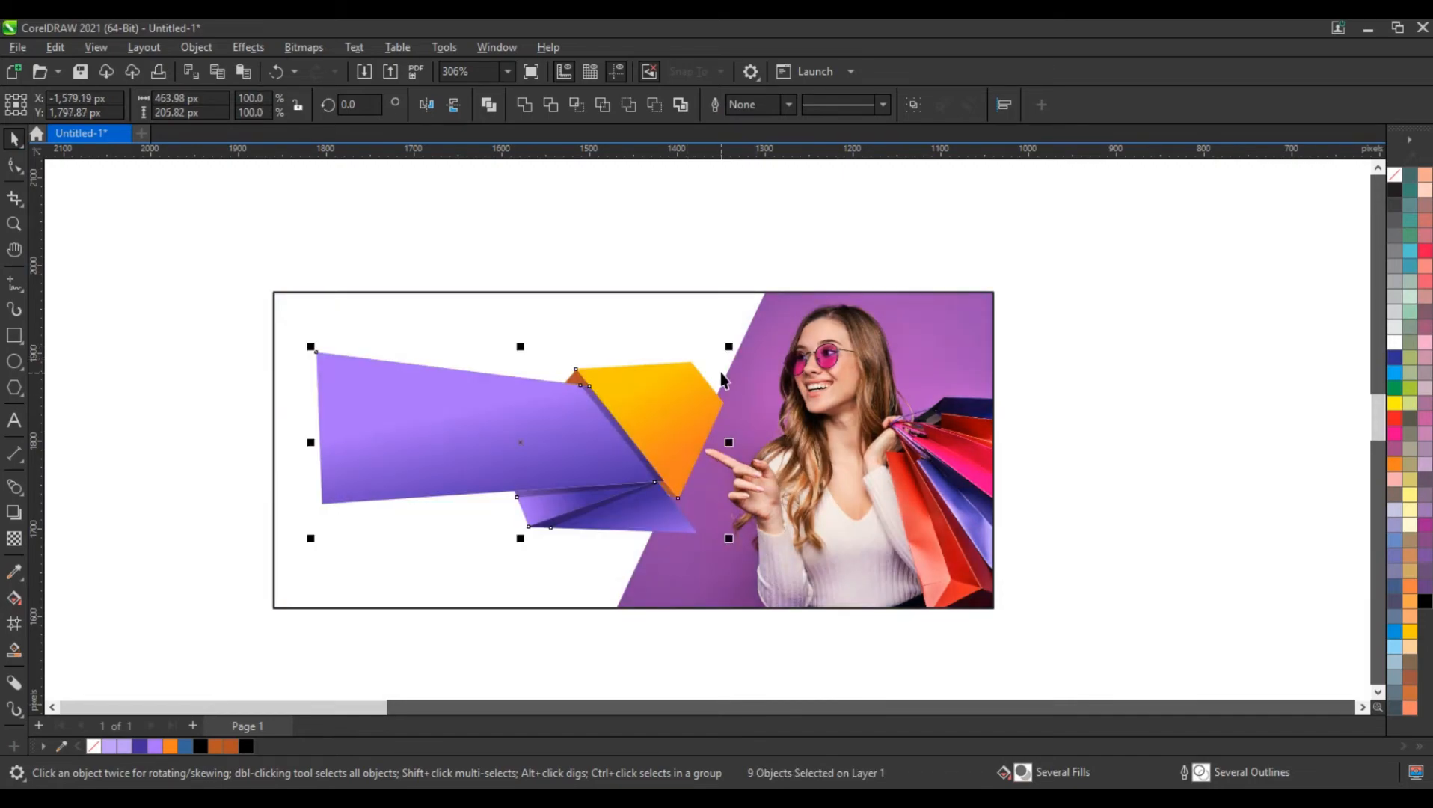
pyautogui.moveTo(732, 349); pyautogui.dragTo(704, 395)
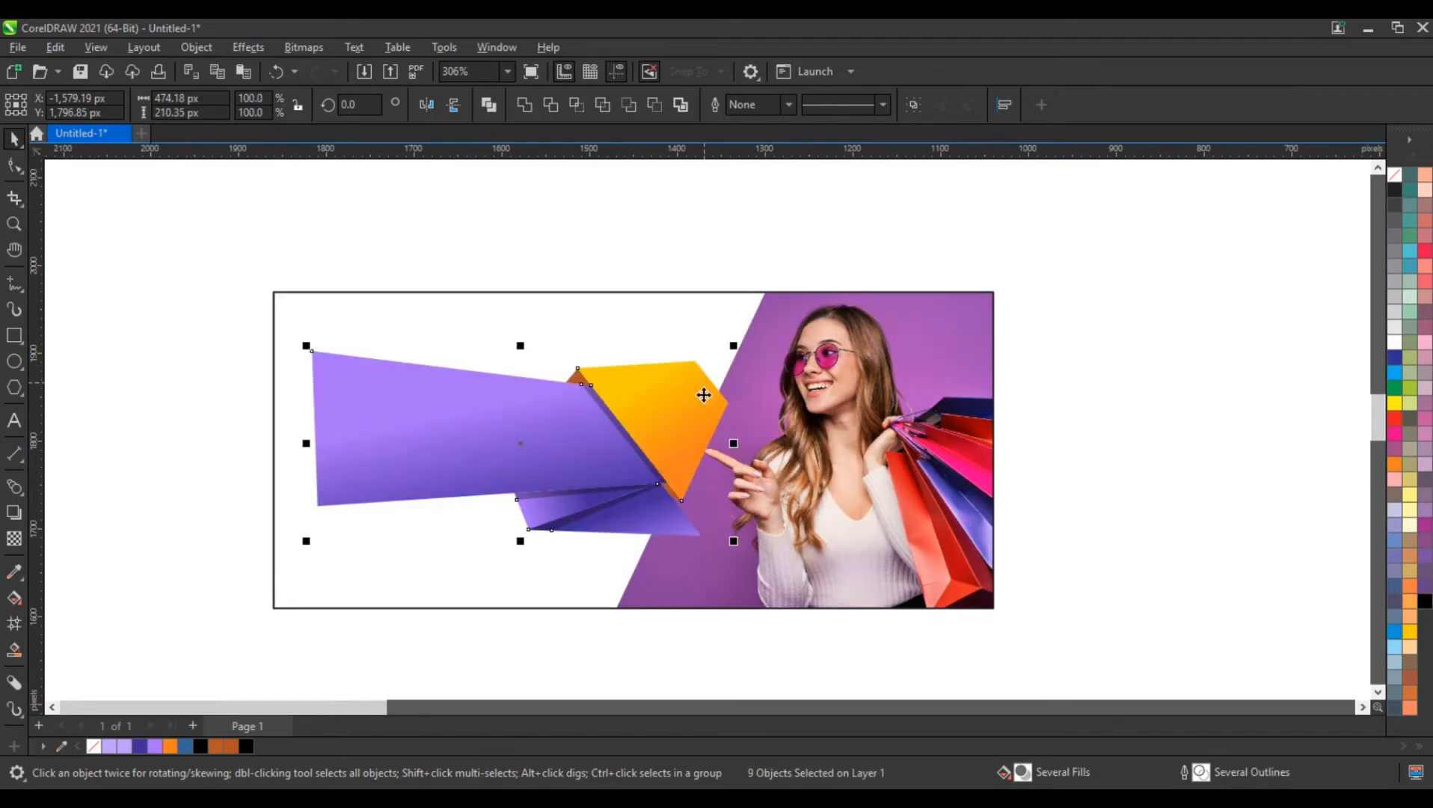
pyautogui.click(726, 650)
# Adjust the tapered shape's gradient so the dark violet starts inside its lower-right part and the light purple ends above its upper edge
pyautogui.click(615, 469)
pyautogui.press('g')
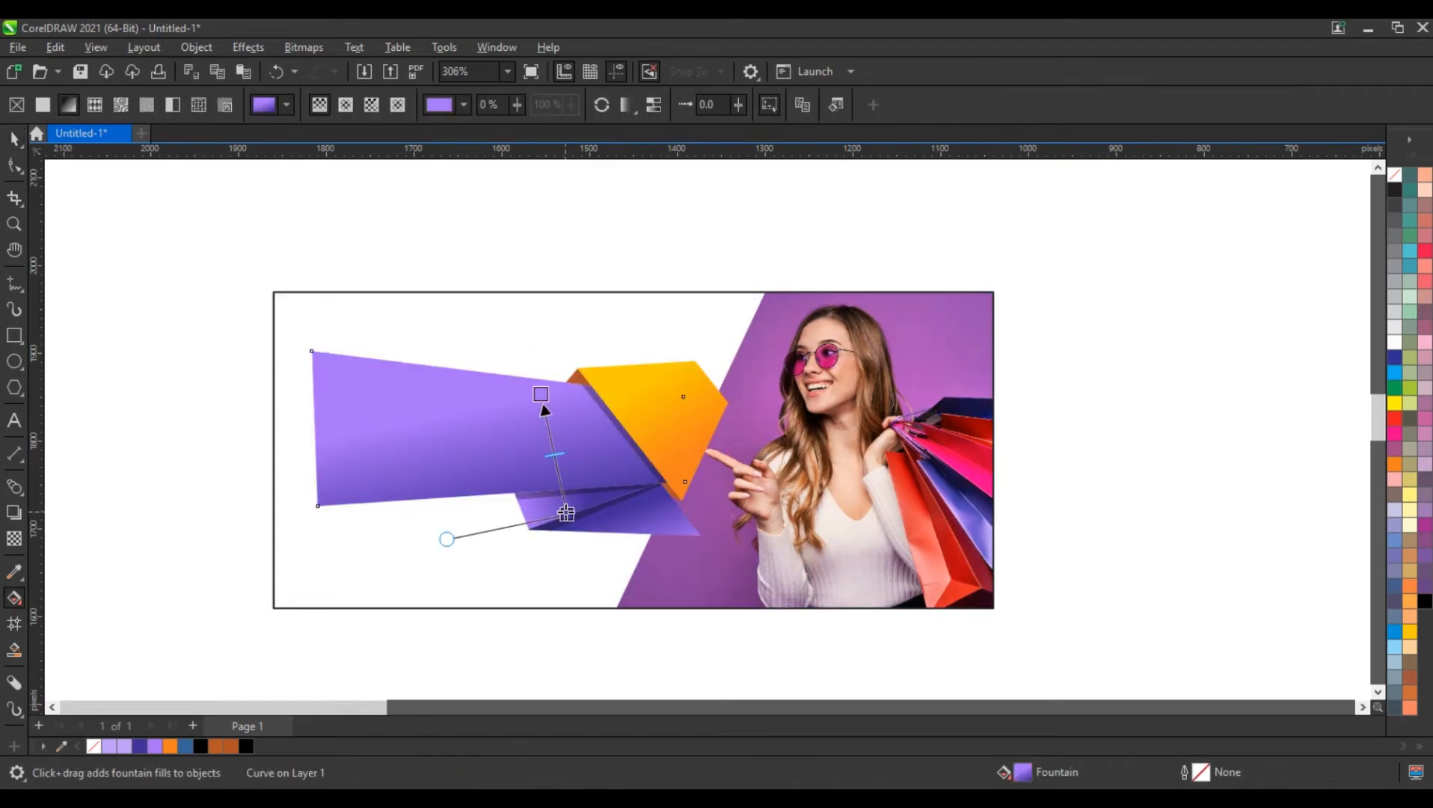
pyautogui.moveTo(568, 513); pyautogui.dragTo(578, 477)
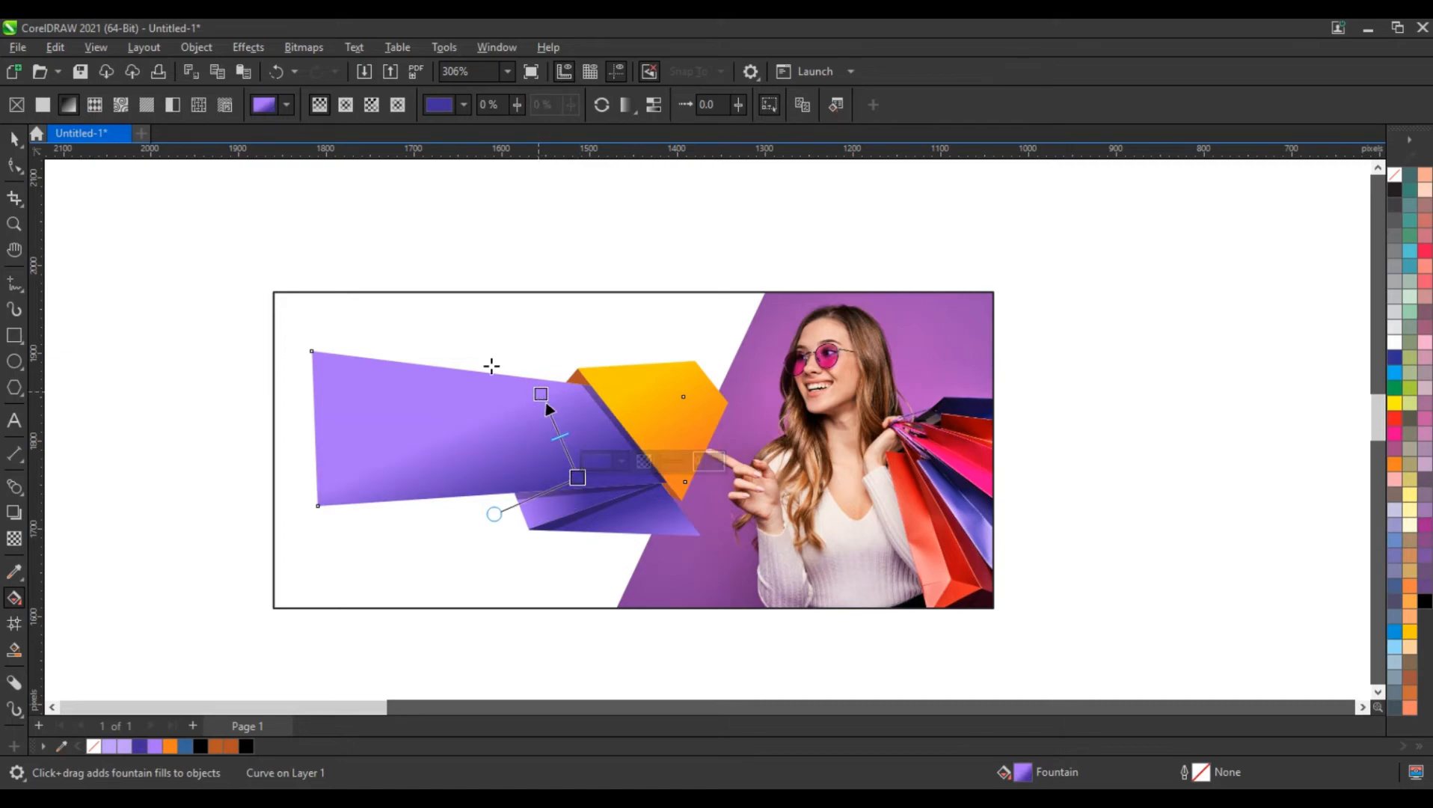
pyautogui.moveTo(540, 394); pyautogui.dragTo(473, 341)
pyautogui.moveTo(578, 478); pyautogui.dragTo(565, 477)
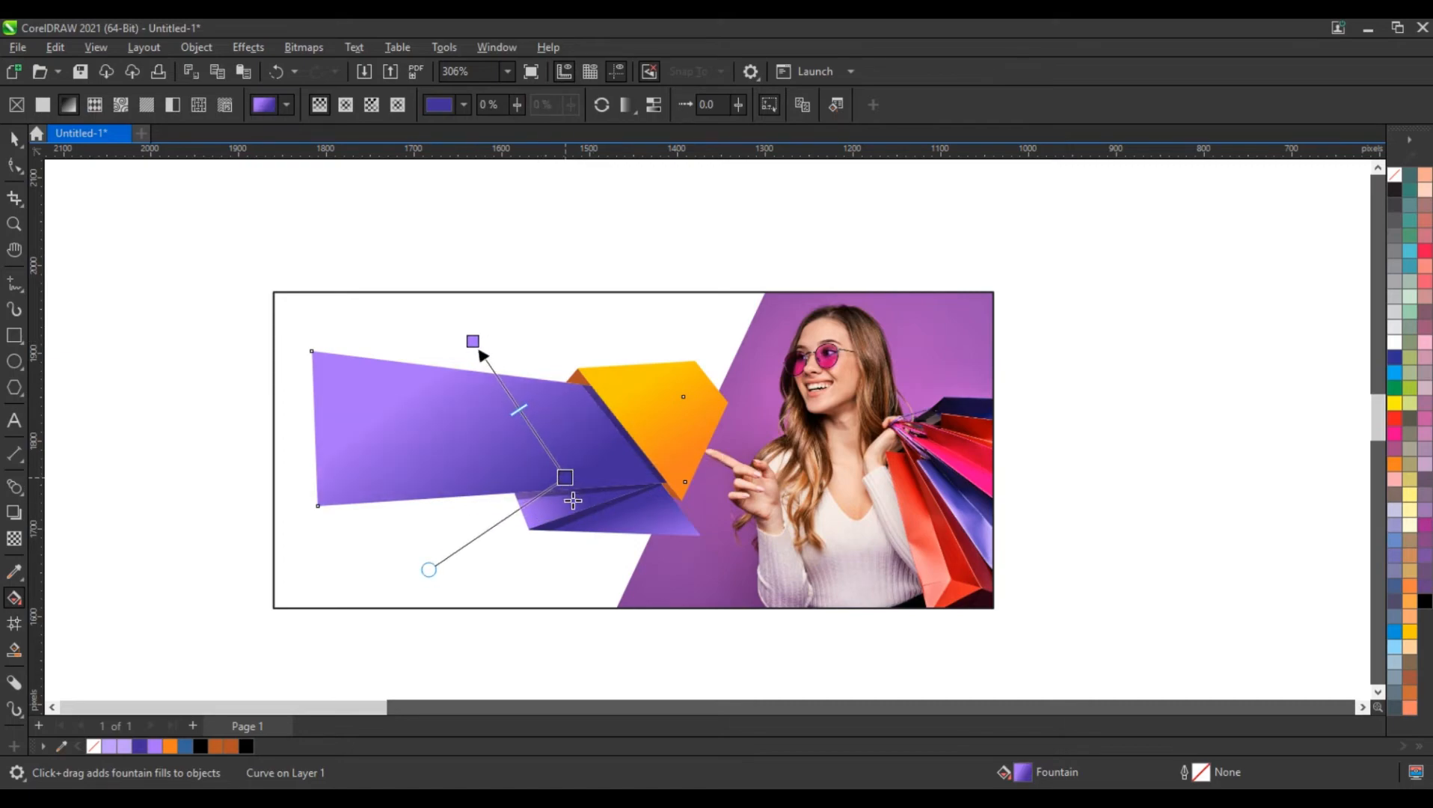
pyautogui.click(14, 139)
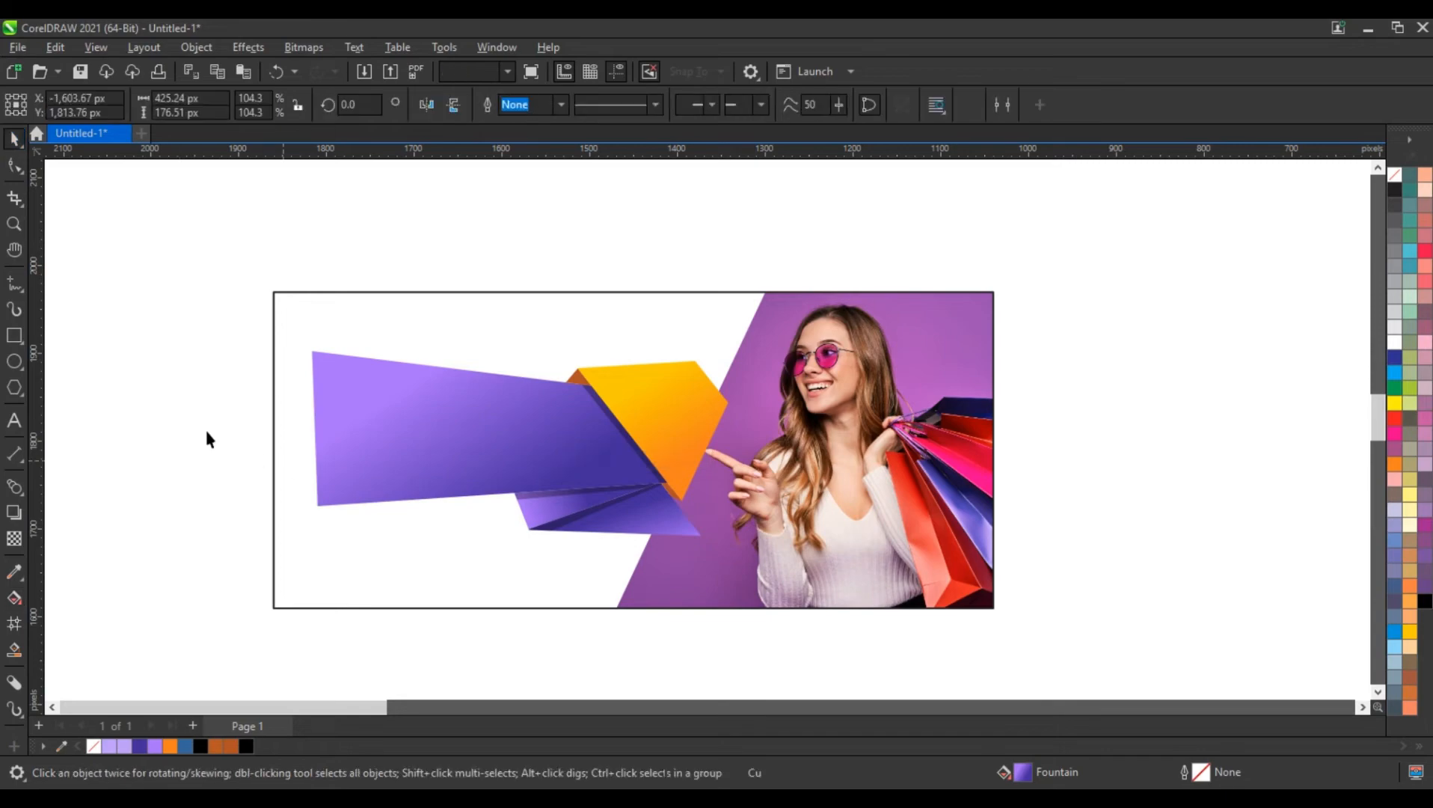
# Replace the lower triangular ribbon fold's gradient with a black-to-white gradient running diagonally toward its lower-right corner
pyautogui.click(207, 439)
pyautogui.press('z')
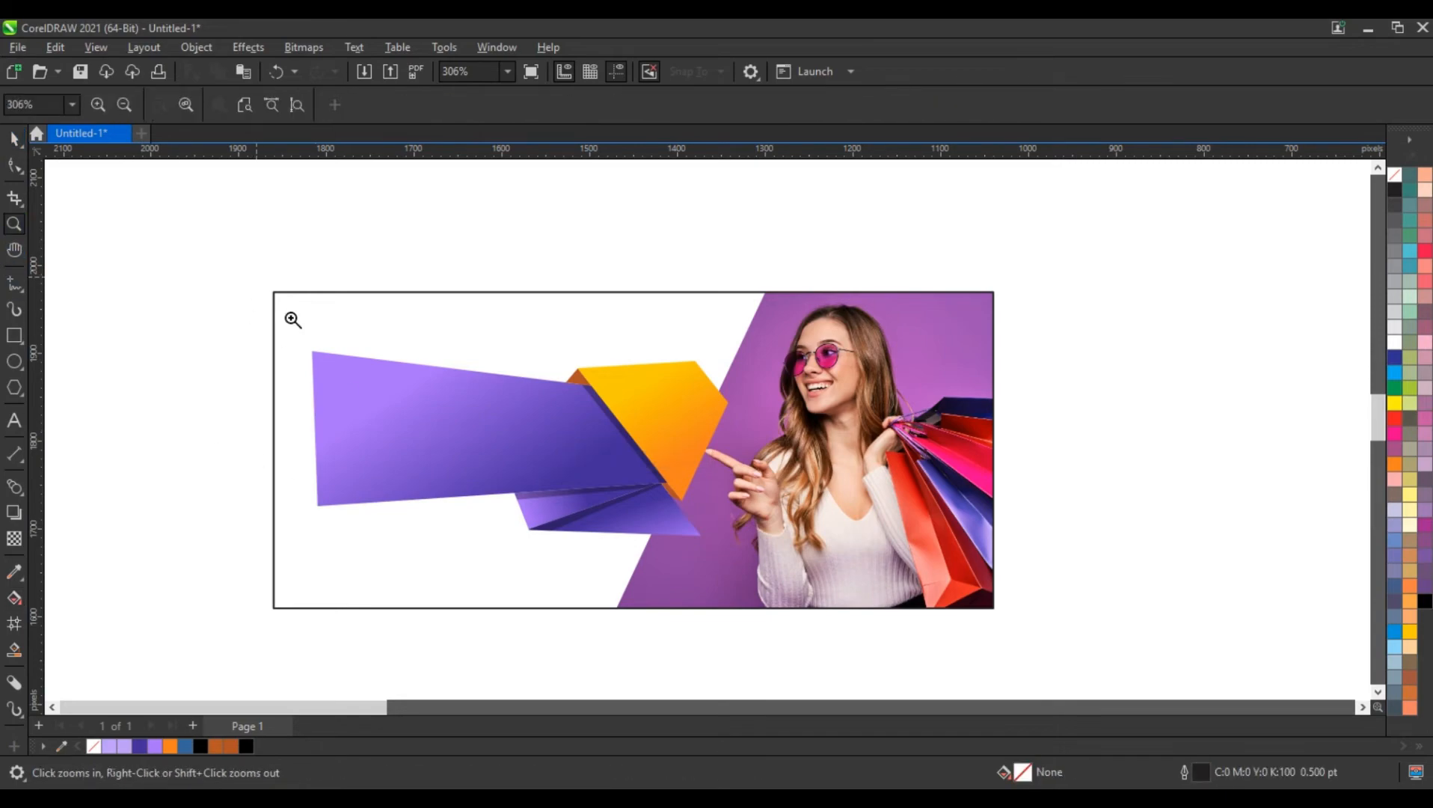
pyautogui.moveTo(257, 278); pyautogui.dragTo(1048, 639)
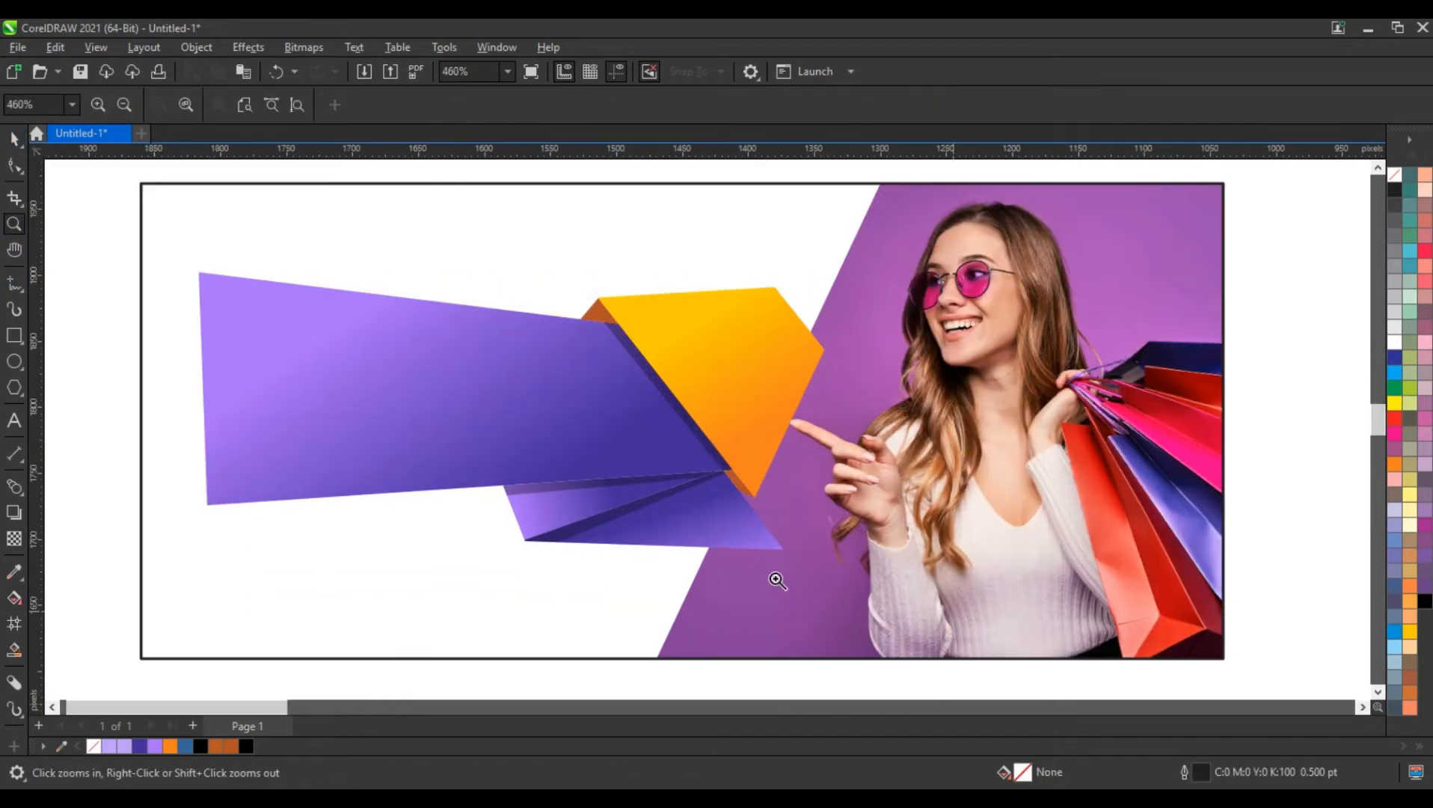
pyautogui.click(13, 140)
pyautogui.click(735, 530)
pyautogui.press('g')
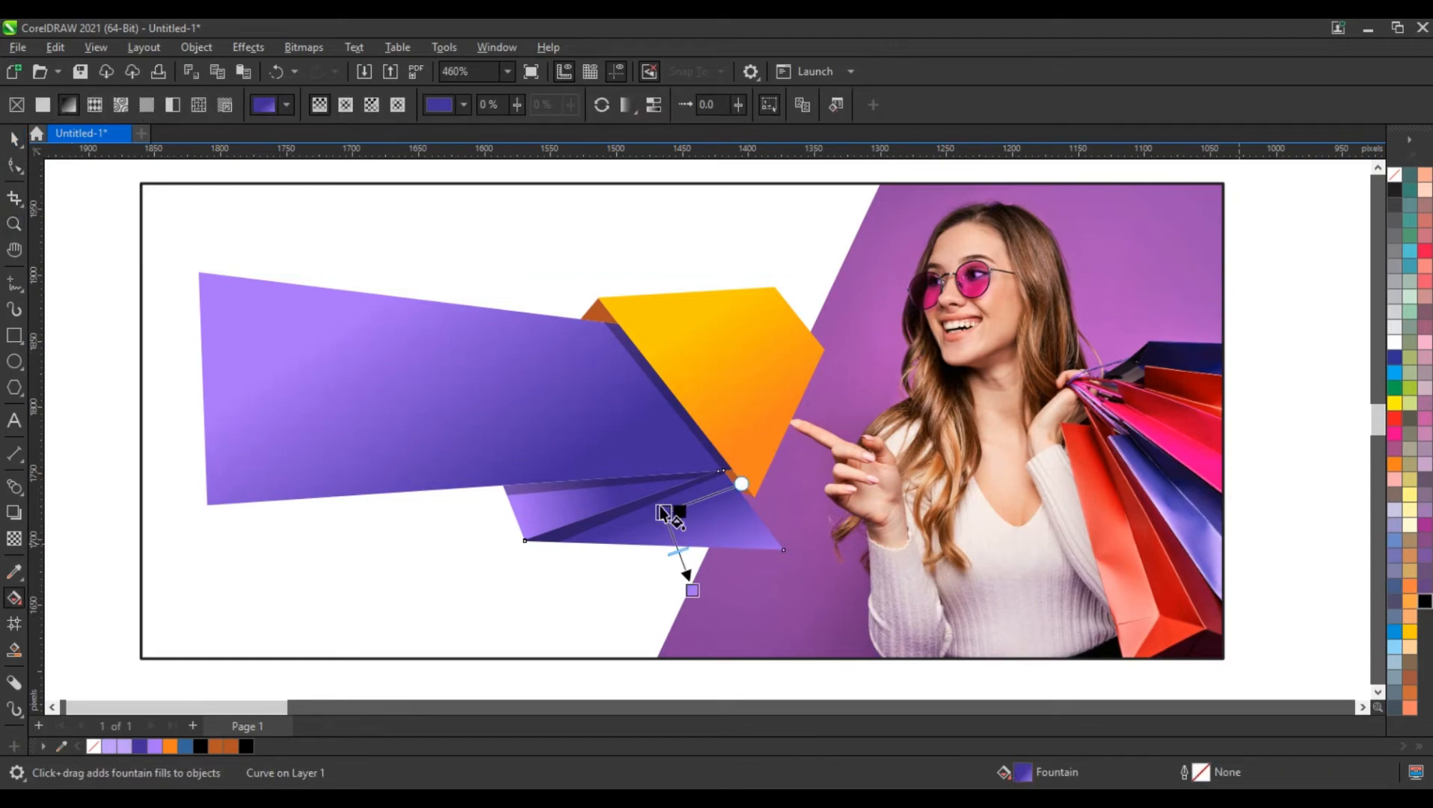
pyautogui.moveTo(660, 506); pyautogui.dragTo(661, 507)
pyautogui.moveTo(662, 507); pyautogui.dragTo(718, 570)
pyautogui.hotkey('ctrl', 'z')
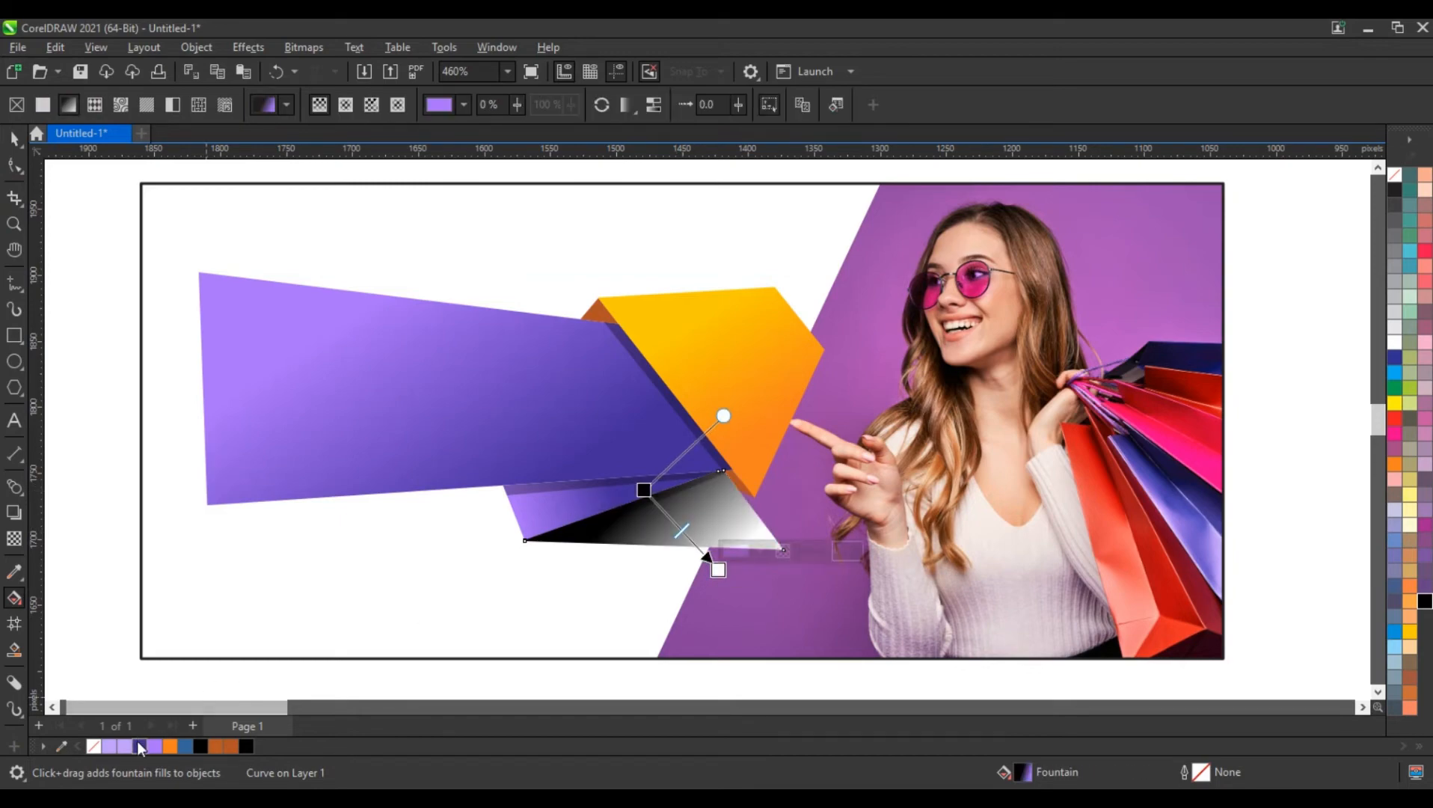
# Give the fold's gradient a dark violet middle and light purple end, and extend its black start above and its end below the fold
pyautogui.moveTo(140, 746); pyautogui.dragTo(664, 513)
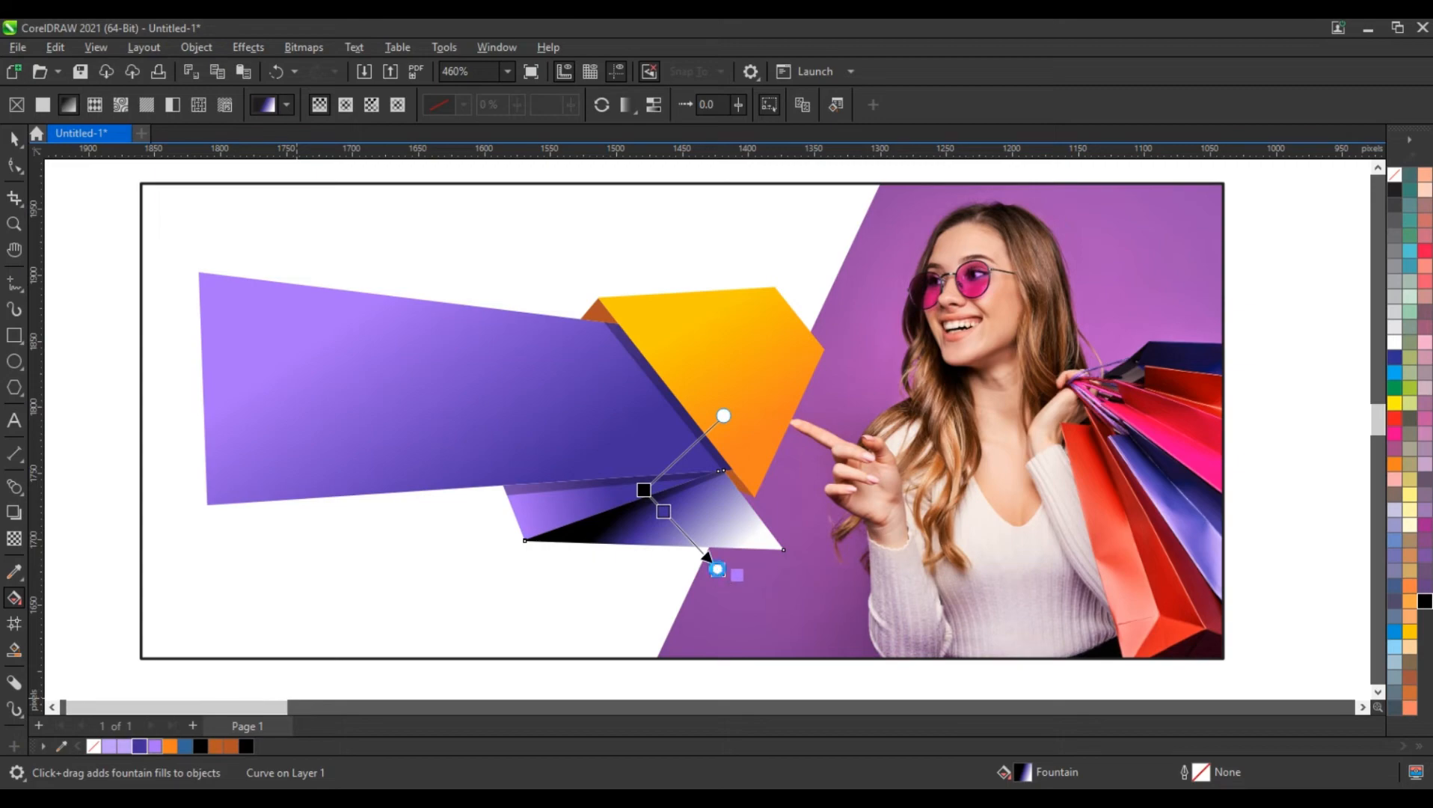
pyautogui.moveTo(717, 568); pyautogui.dragTo(717, 569)
pyautogui.moveTo(644, 490); pyautogui.dragTo(624, 440)
pyautogui.click(668, 504)
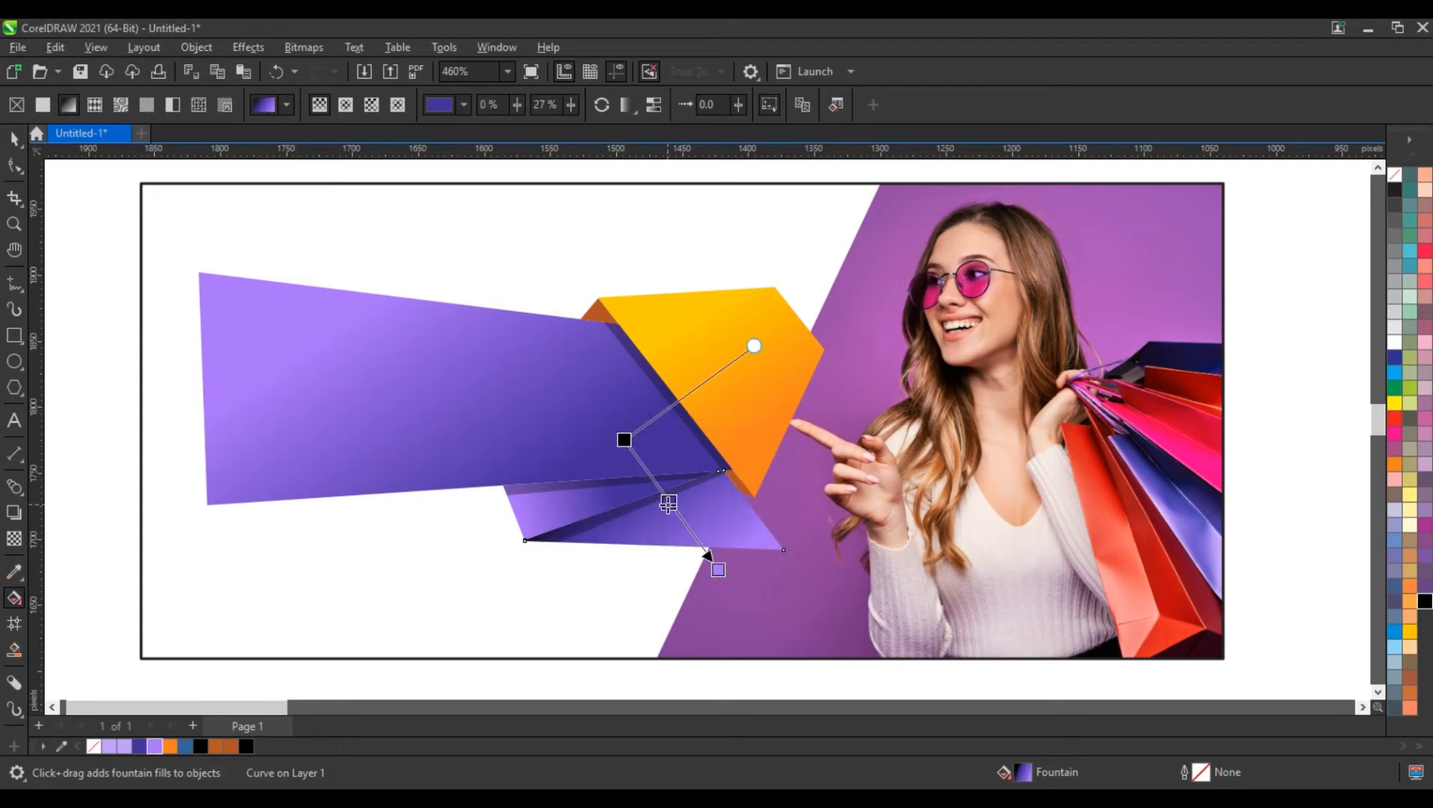
pyautogui.moveTo(718, 569); pyautogui.dragTo(712, 592)
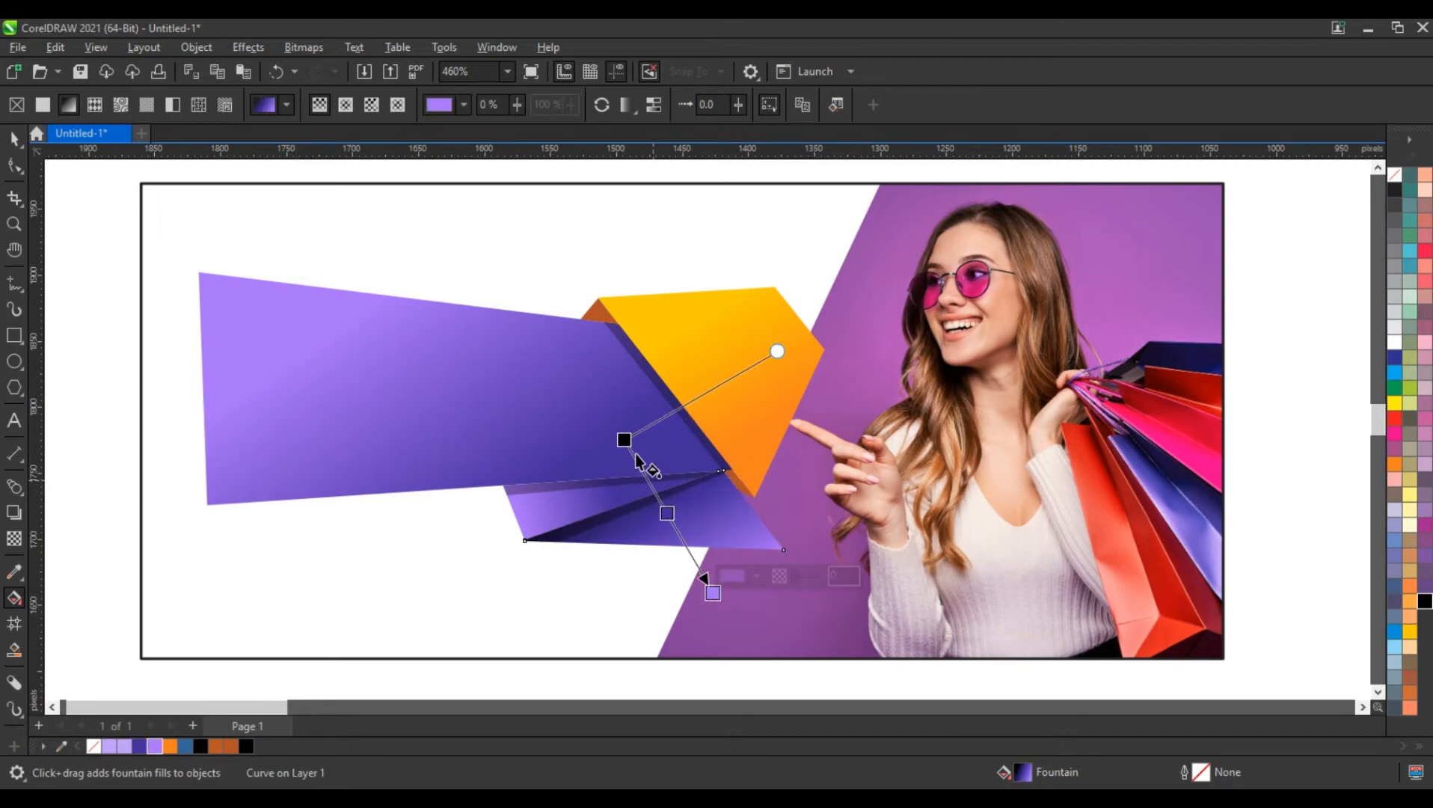
pyautogui.moveTo(625, 440); pyautogui.dragTo(627, 448)
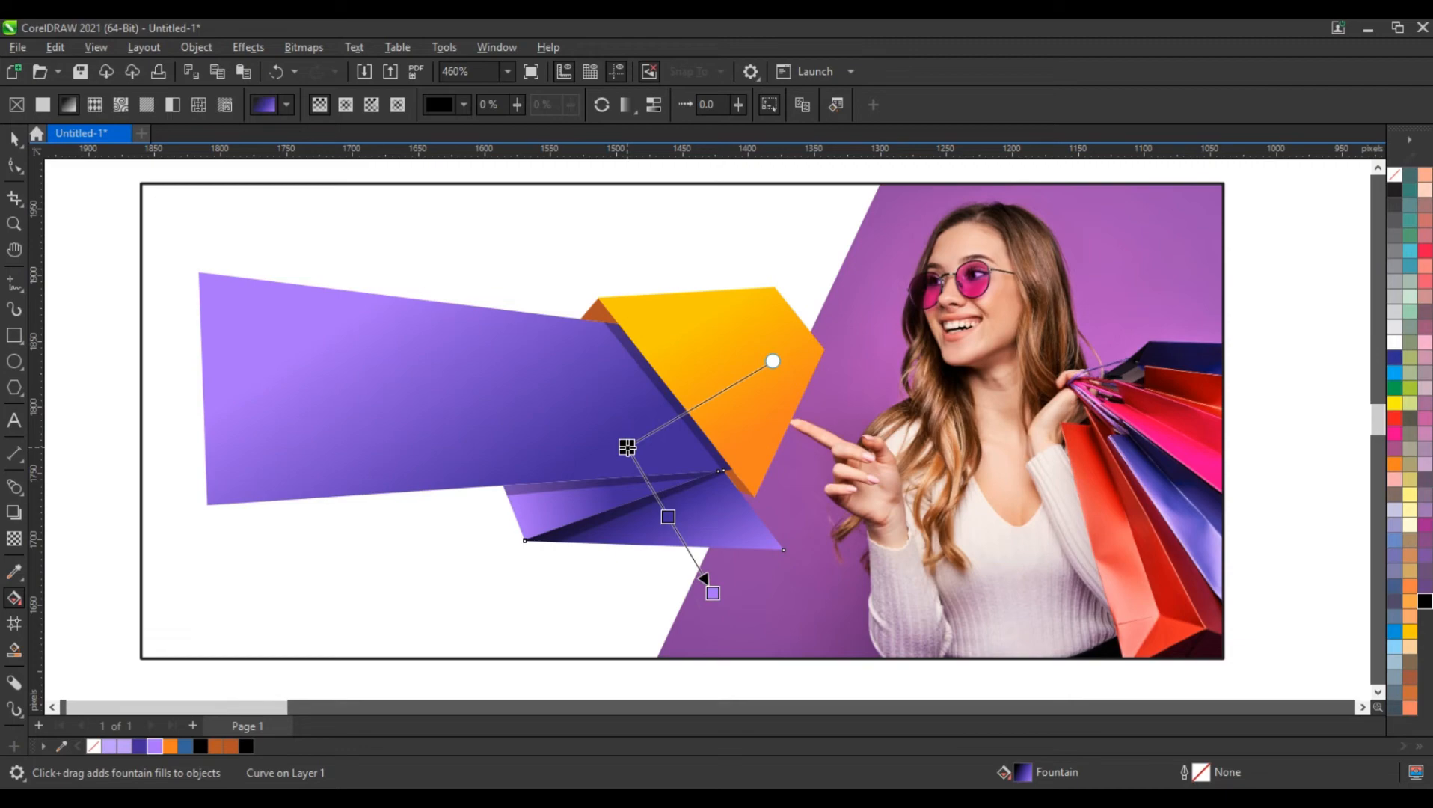
pyautogui.click(8, 142)
pyautogui.click(157, 329)
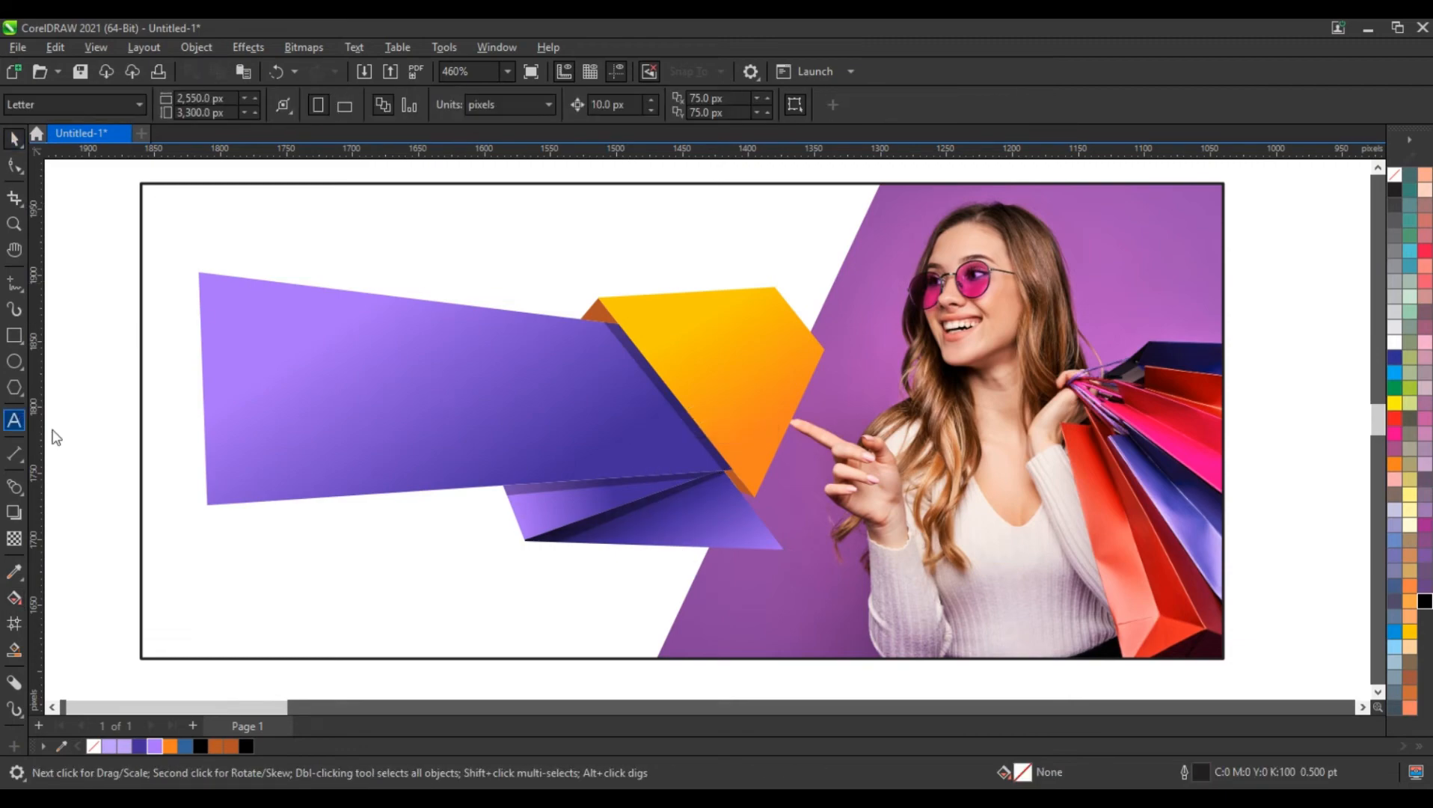
# Add the artistic text BIG SALE on the large purple ribbon shape
pyautogui.click(217, 433)
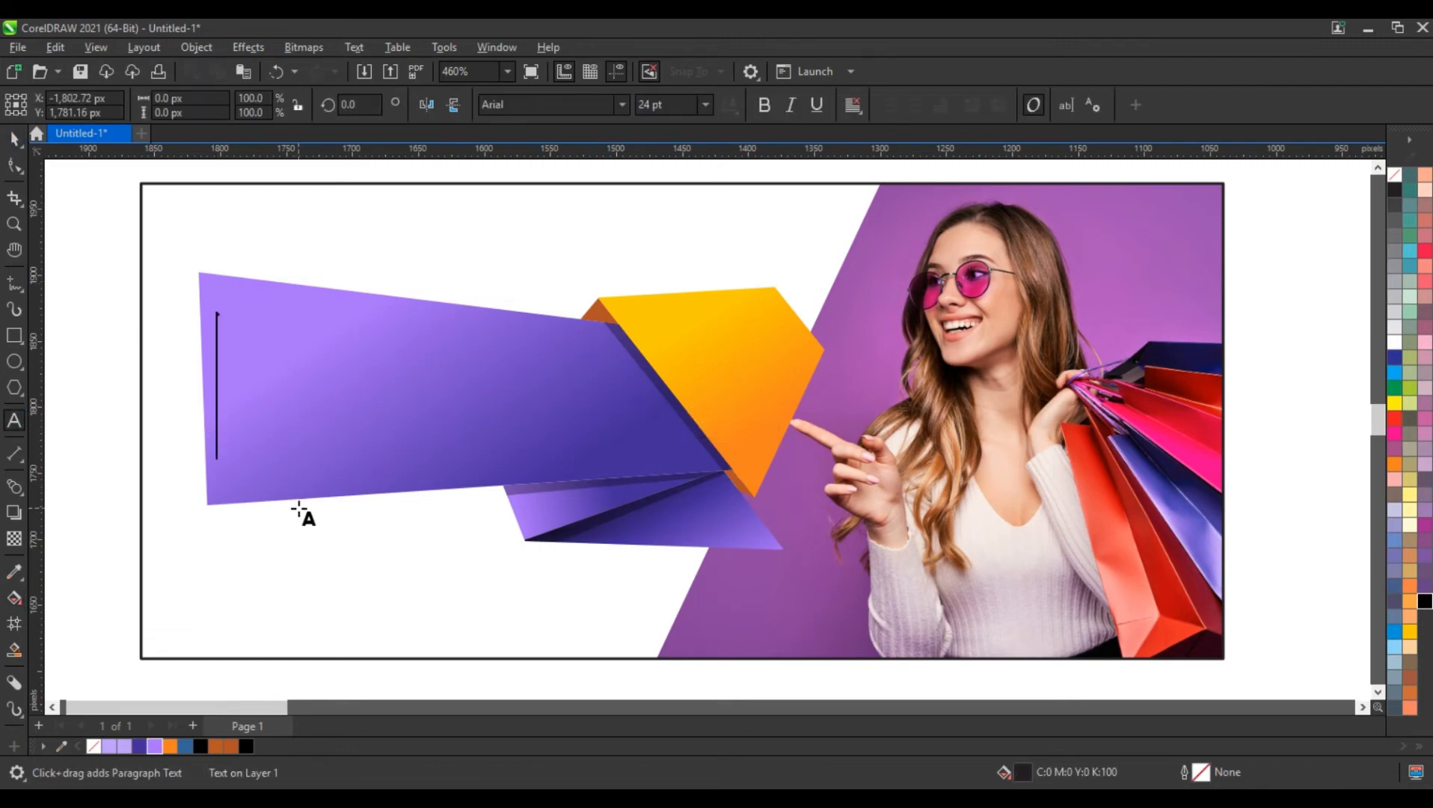
pyautogui.write('big')
pyautogui.press('BackSpace')
pyautogui.press('BackSpace')
pyautogui.press('BackSpace')
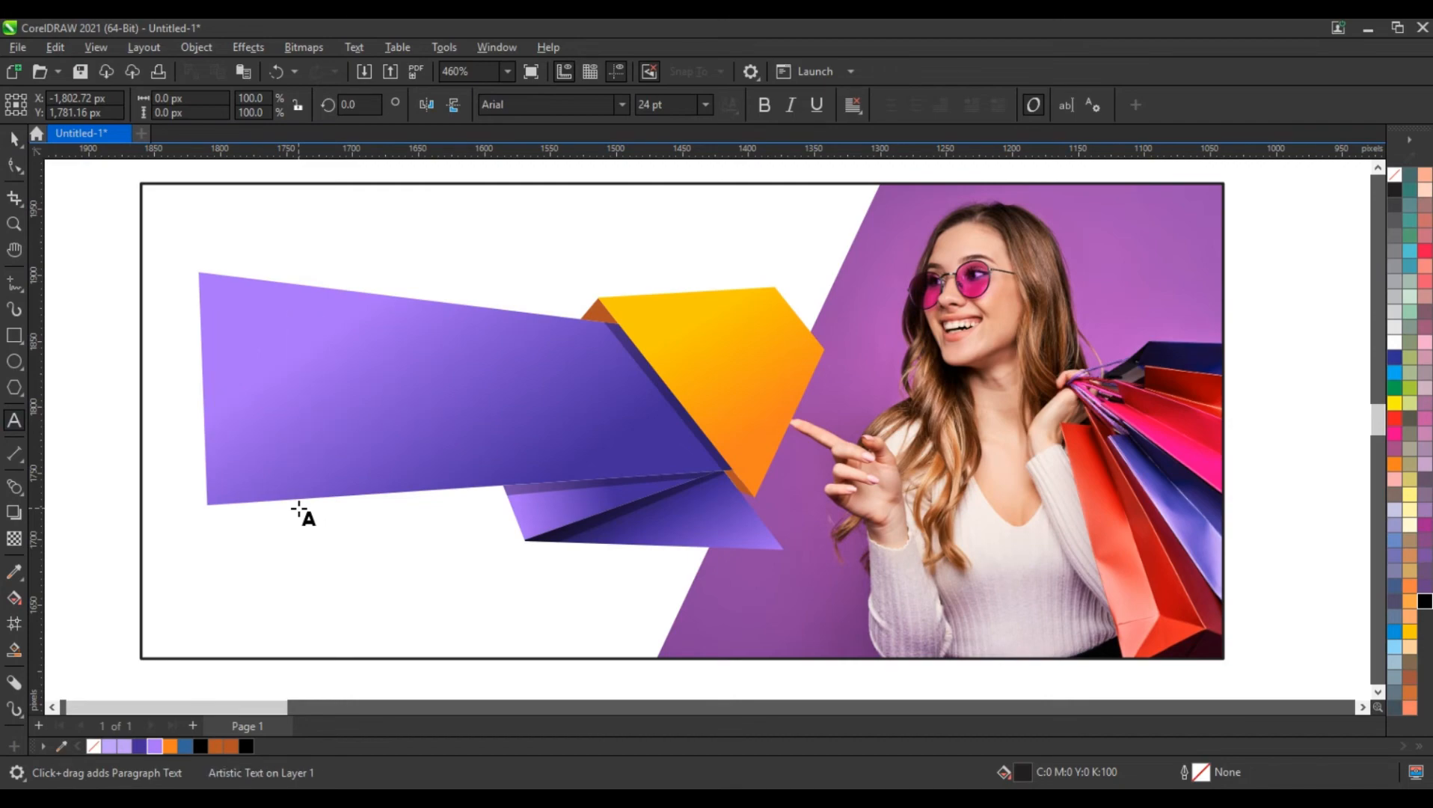
pyautogui.write('BIG SALE')
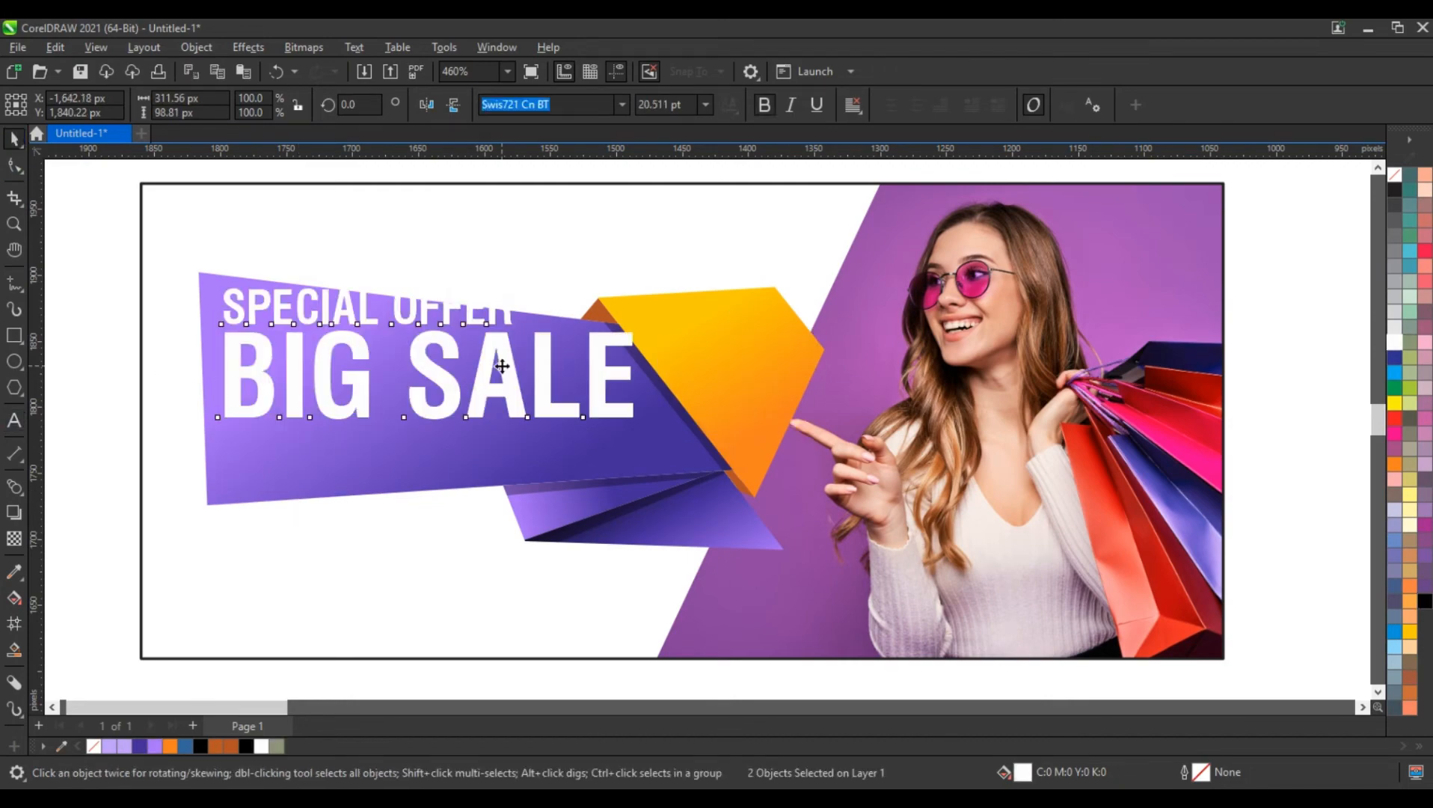
# Skew the SPECIAL OFFER and BIG SALE lines vertically by about 1.5 degrees and lower them slightly on the purple ribbon
pyautogui.moveTo(500, 373); pyautogui.dragTo(500, 389)
pyautogui.click(500, 389)
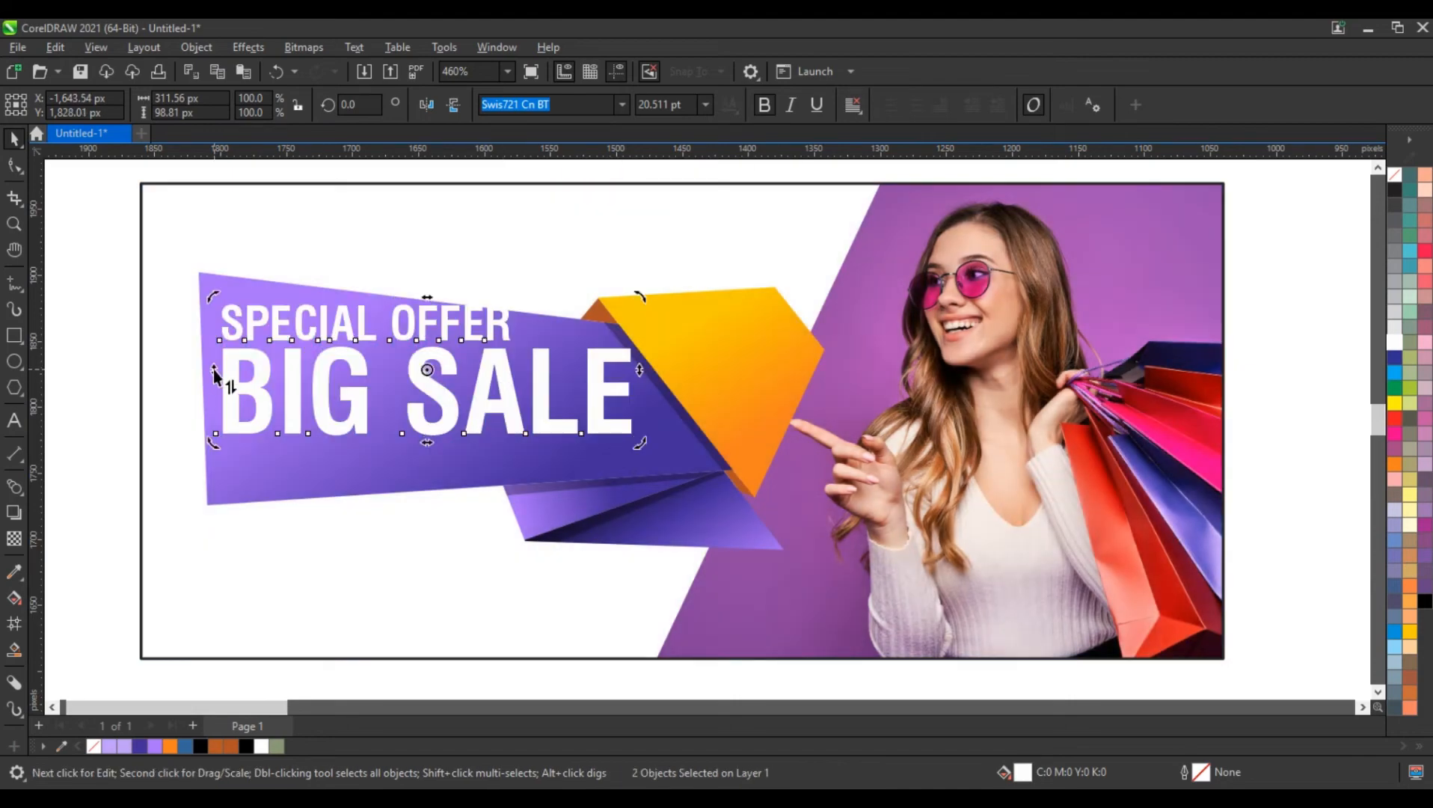
pyautogui.moveTo(213, 370); pyautogui.dragTo(213, 397)
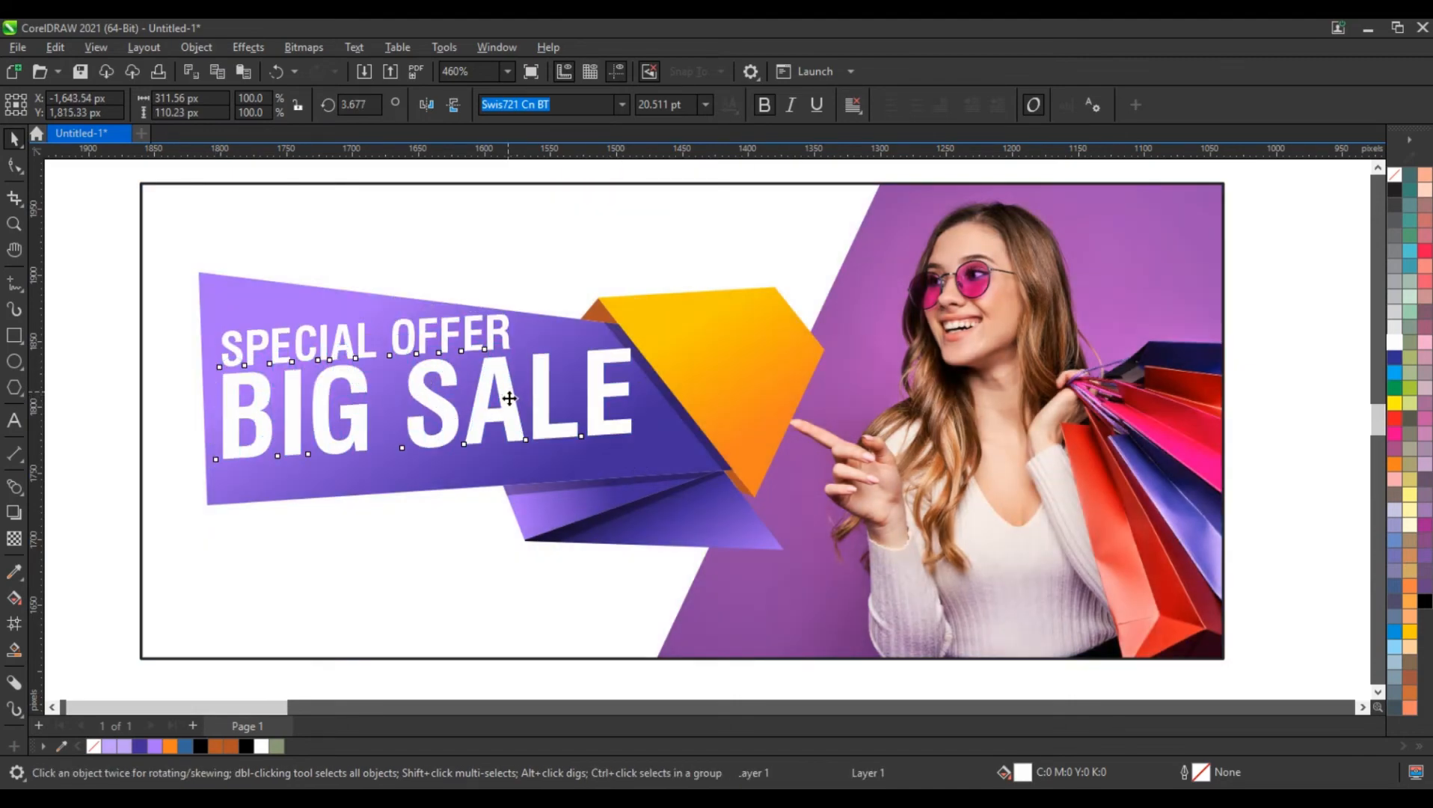
pyautogui.moveTo(509, 398); pyautogui.dragTo(509, 404)
pyautogui.moveTo(642, 395); pyautogui.dragTo(643, 404)
pyautogui.moveTo(214, 396); pyautogui.dragTo(215, 390)
pyautogui.click(82, 351)
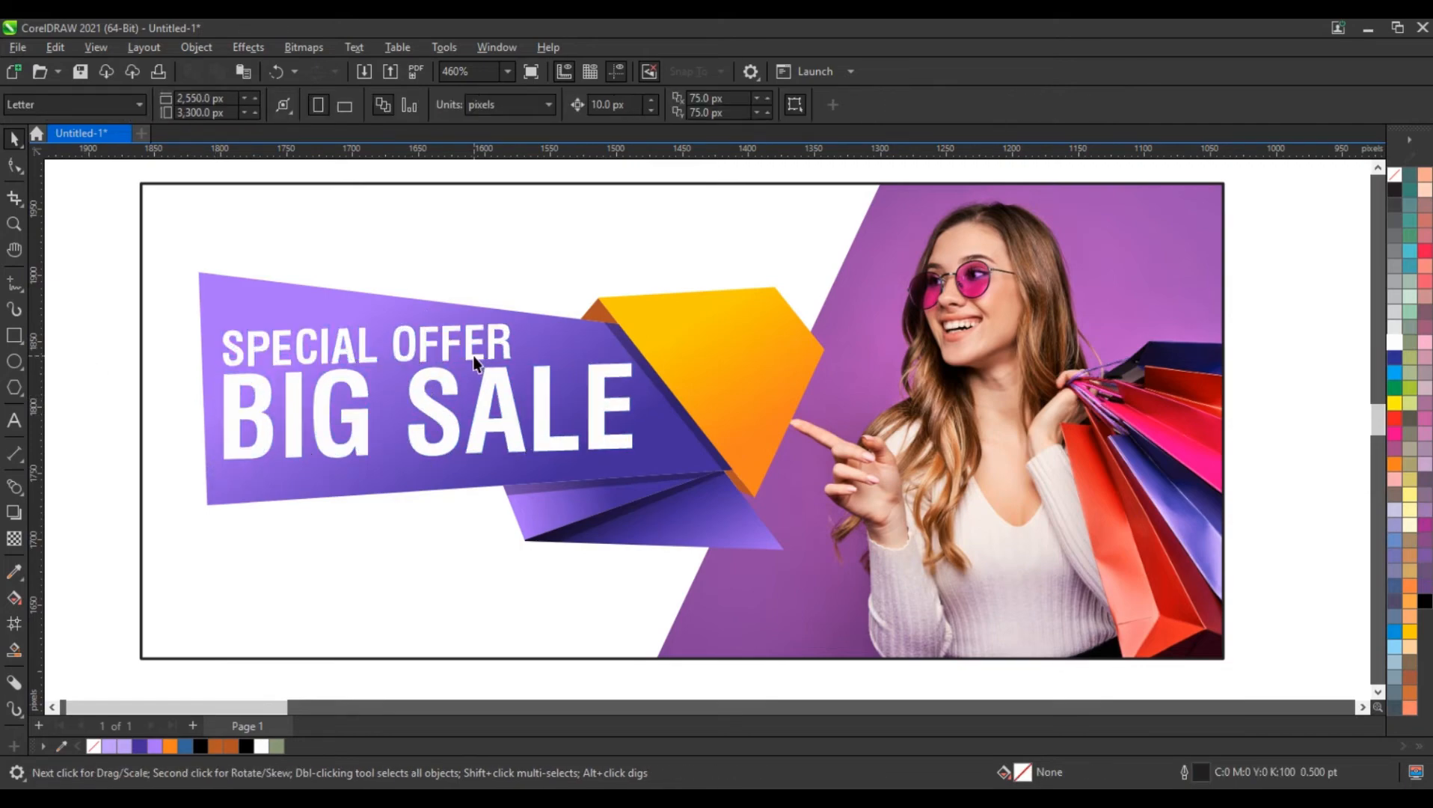
# Duplicate the SPECIAL OFFER line toward the orange shape and replace the copy's text with three lines: UPTO, 50%, OFF
pyautogui.moveTo(491, 342); pyautogui.dragTo(716, 339)
pyautogui.rightClick(716, 340)
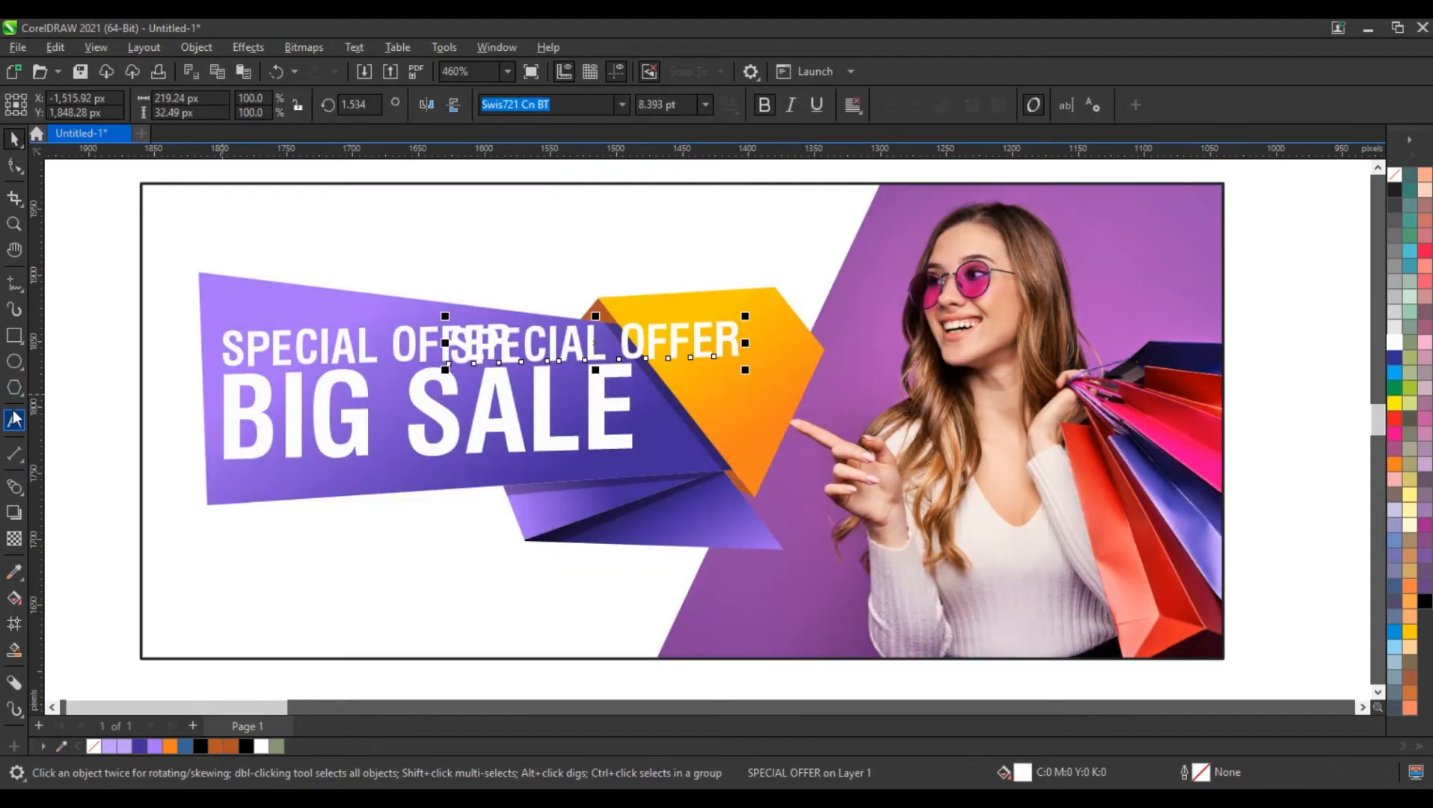
pyautogui.click(18, 415)
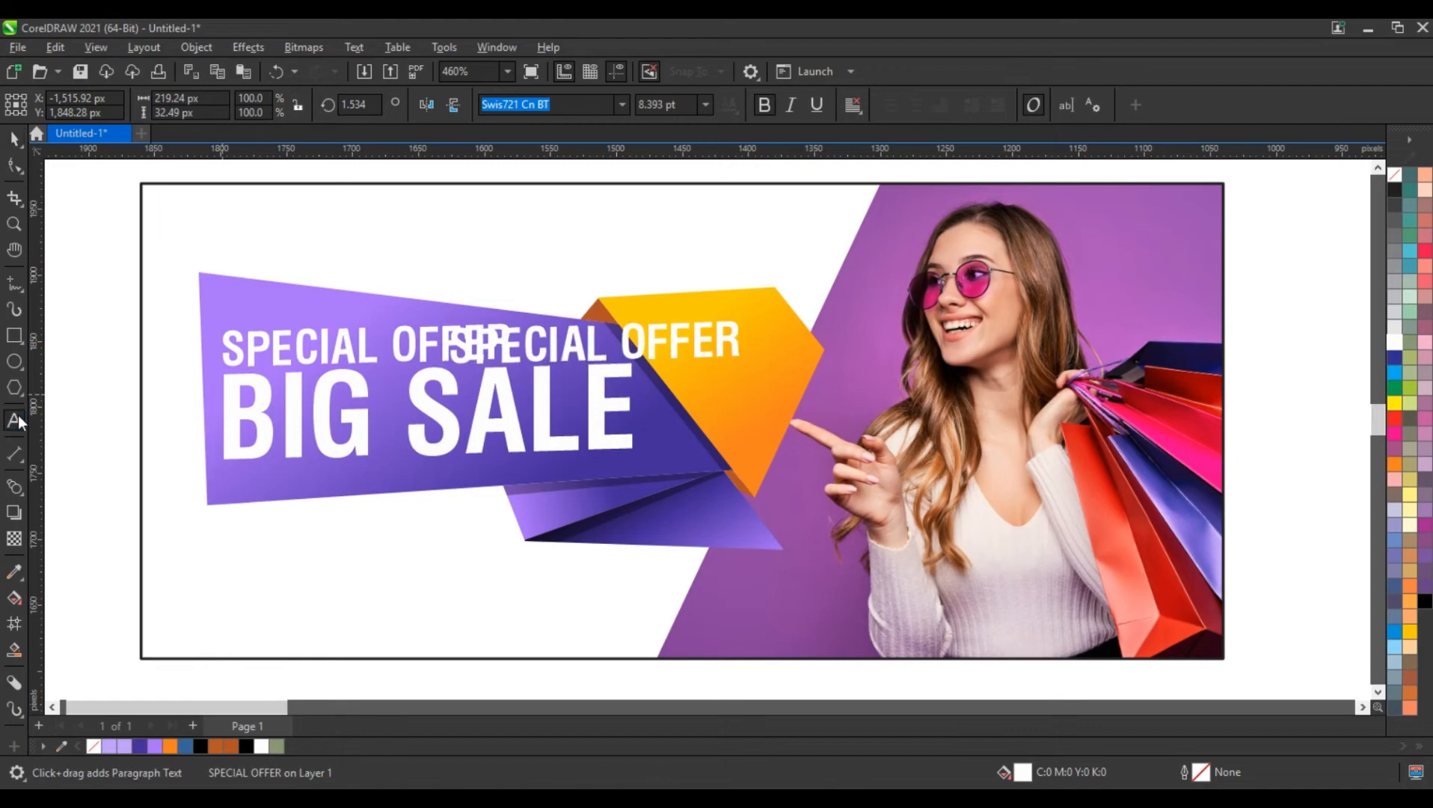
pyautogui.hotkey('ctrl', 'a')
pyautogui.write('UP TO')
pyautogui.press('Return')
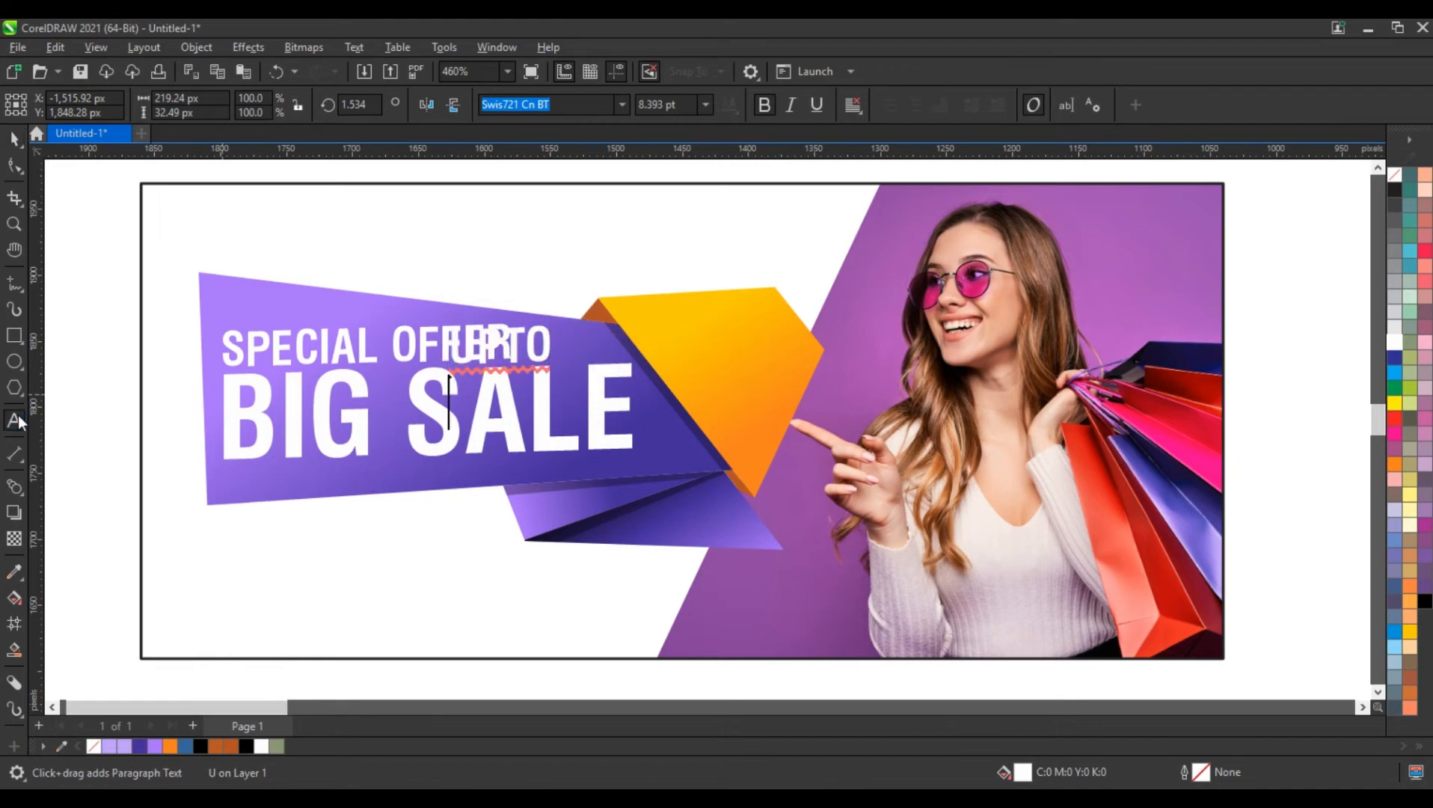
pyautogui.write('50%')
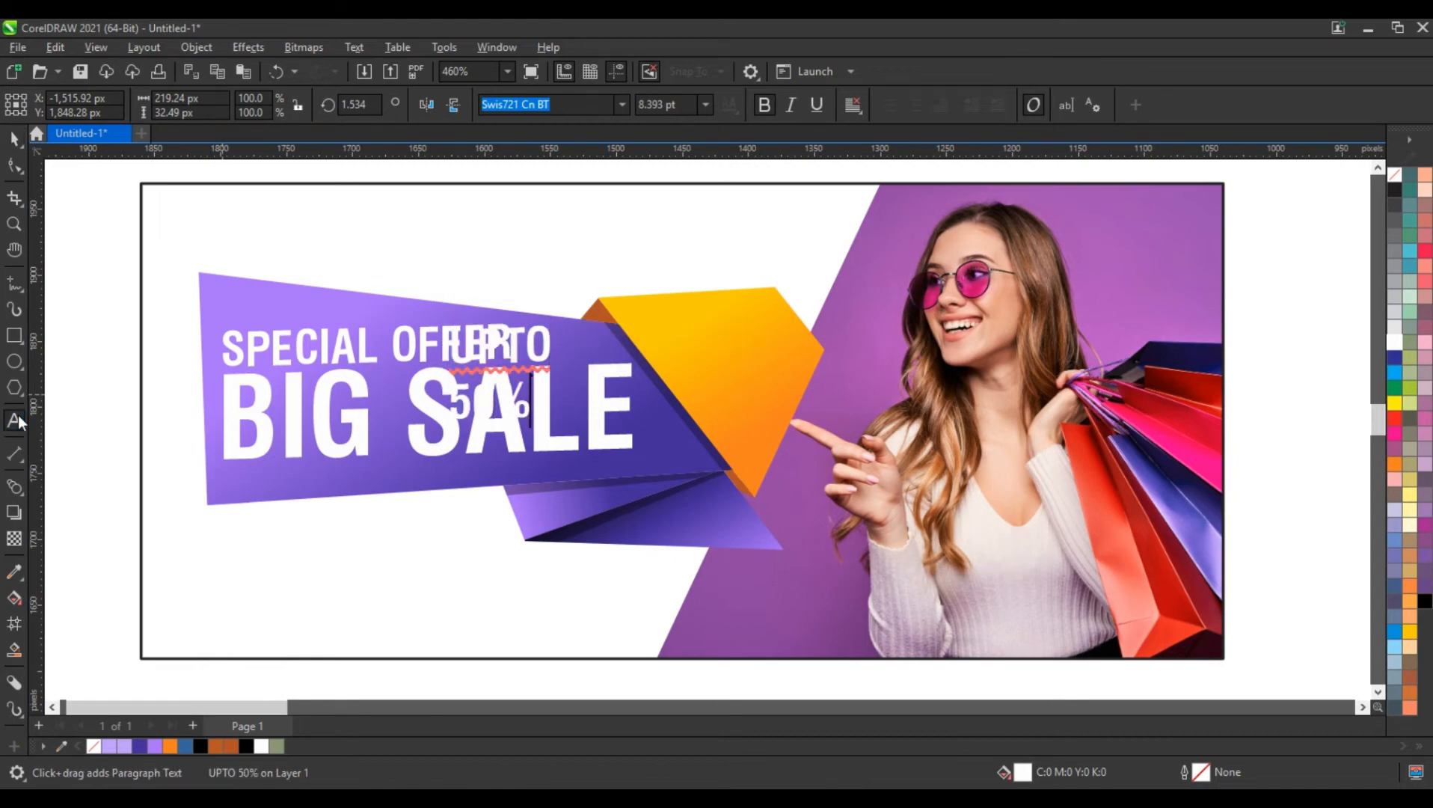
pyautogui.press('Return')
pyautogui.write('OFF')
# Move the three-line discount text onto the orange shape and fill it with dark violet (#432D99)
pyautogui.click(15, 139)
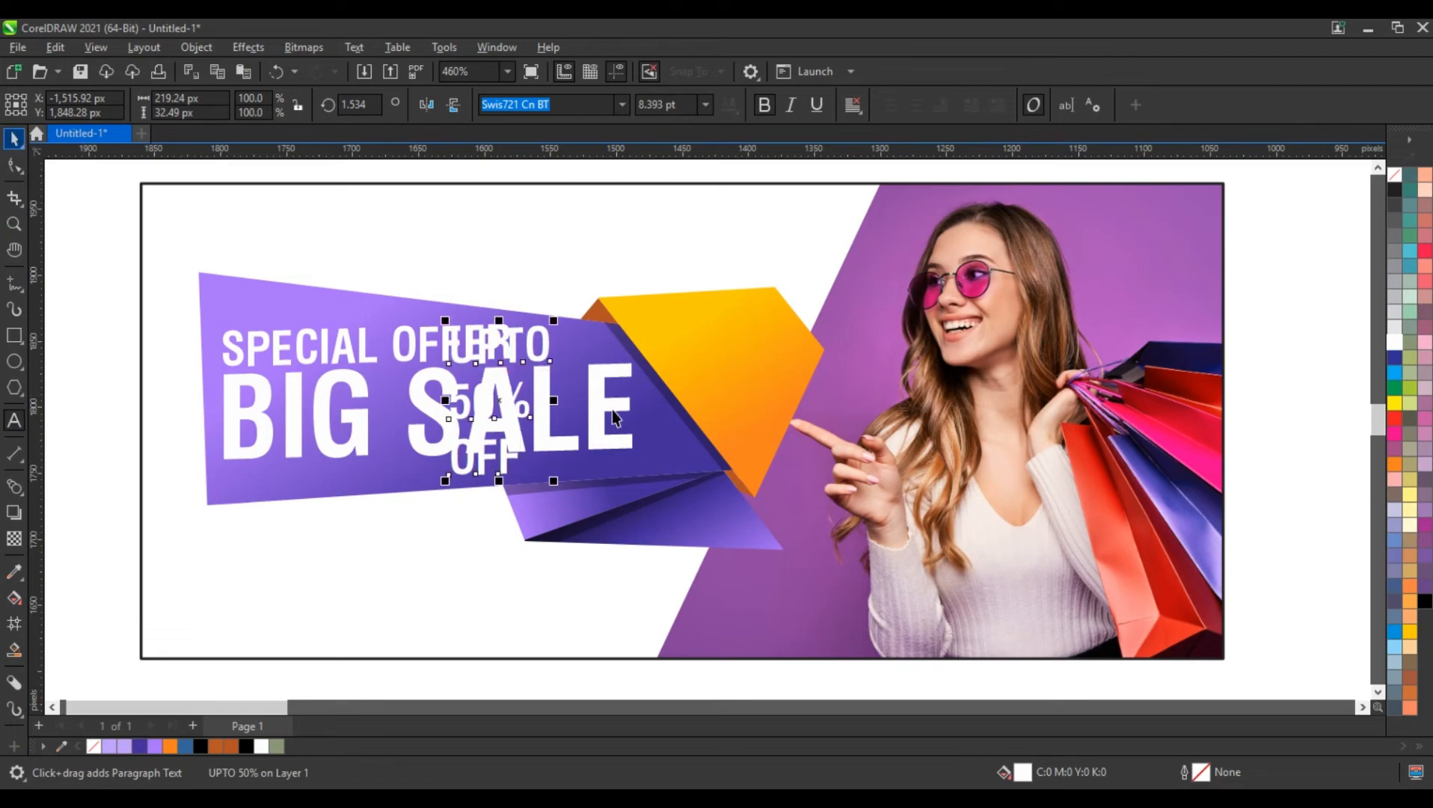
pyautogui.moveTo(521, 407); pyautogui.dragTo(744, 389)
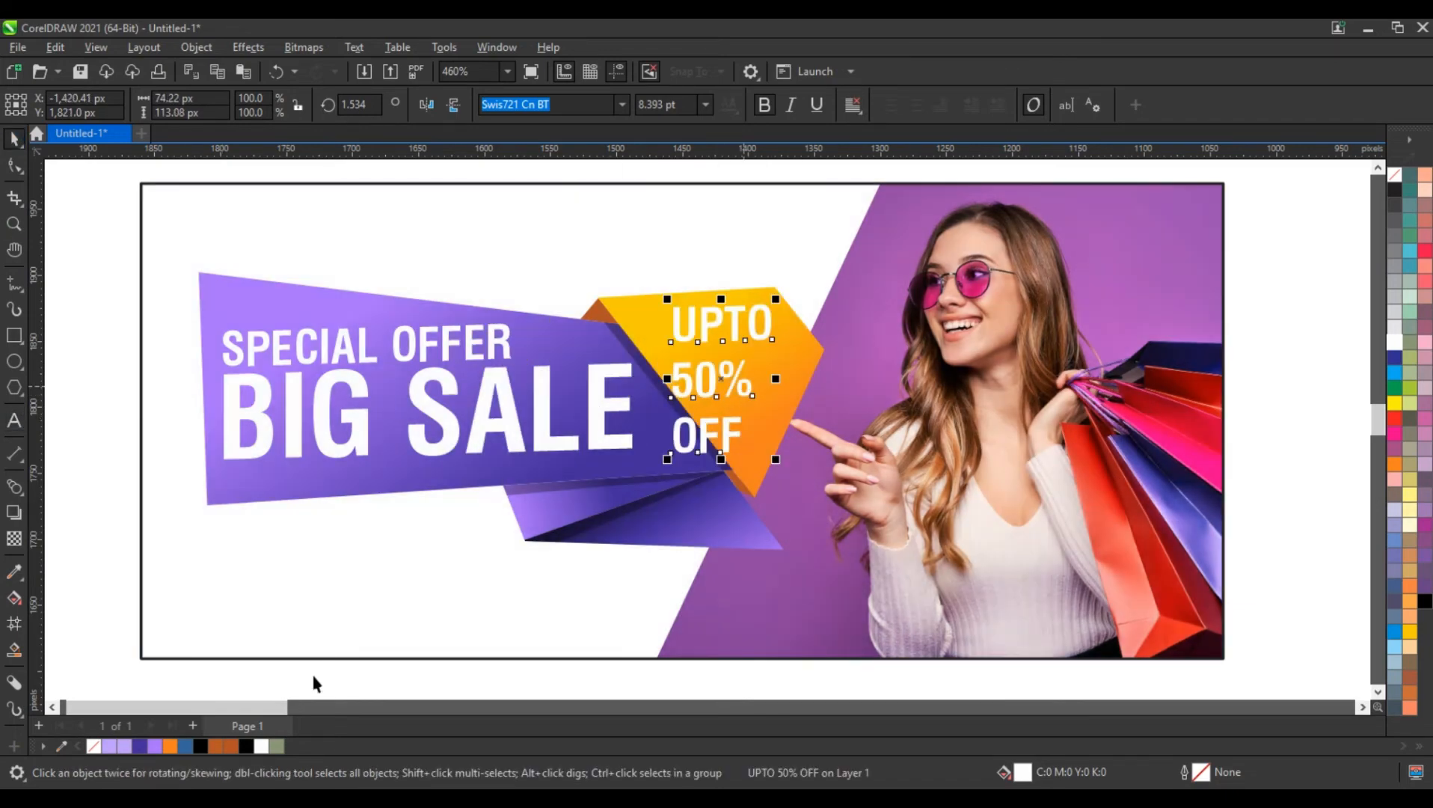
pyautogui.click(139, 745)
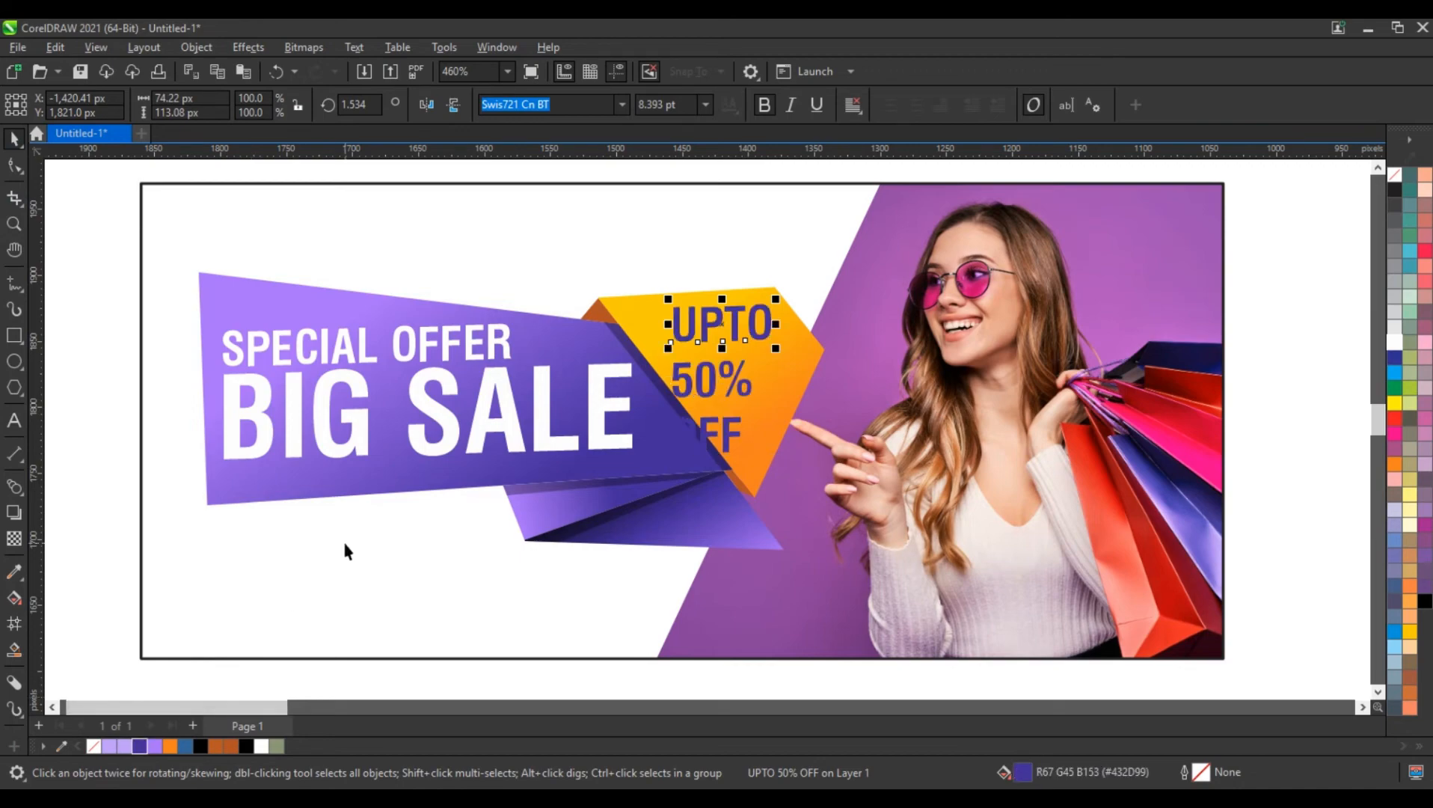
# Shrink the separate UPTO and OFF lines so they are smaller than 50%, with OFF at 4.44 pt
pyautogui.moveTo(774, 354); pyautogui.dragTo(731, 364)
pyautogui.click(733, 435)
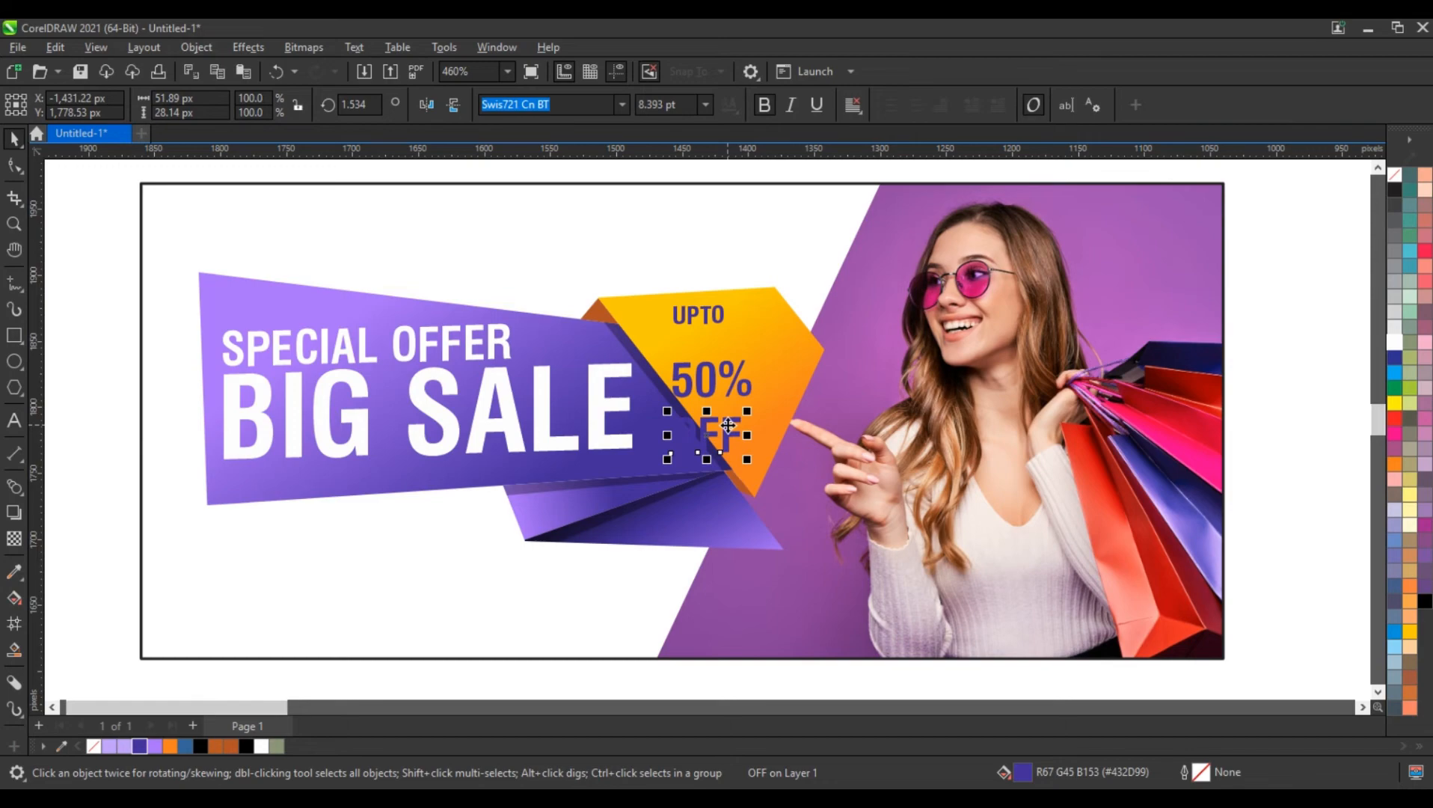
pyautogui.moveTo(744, 452); pyautogui.dragTo(714, 437)
# Stack the 50% and OFF lines closely beneath UPTO and centre them horizontally on the orange shape
pyautogui.click(724, 351)
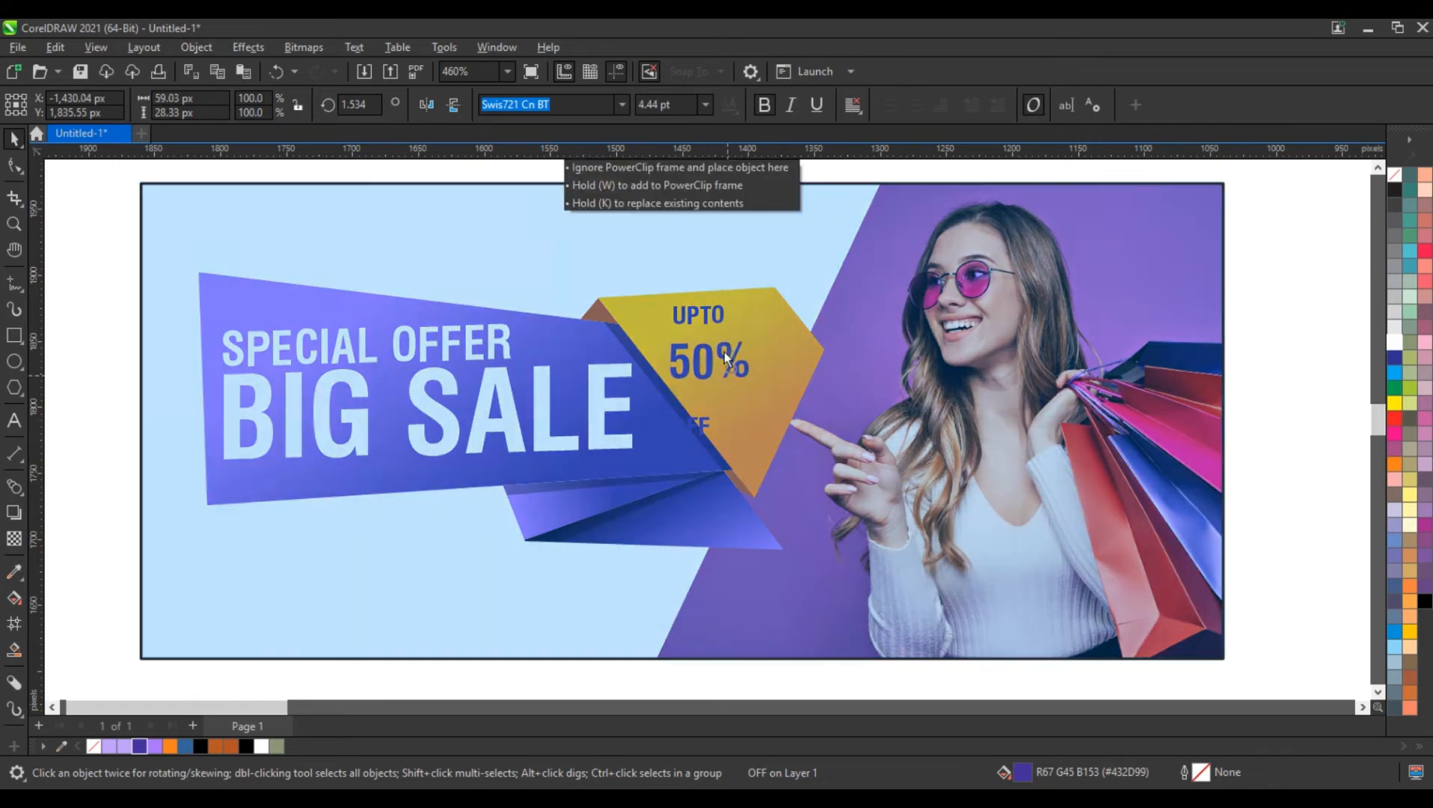
pyautogui.keyDown('shift'); pyautogui.click(719, 324); pyautogui.keyUp('shift')
pyautogui.press('c')
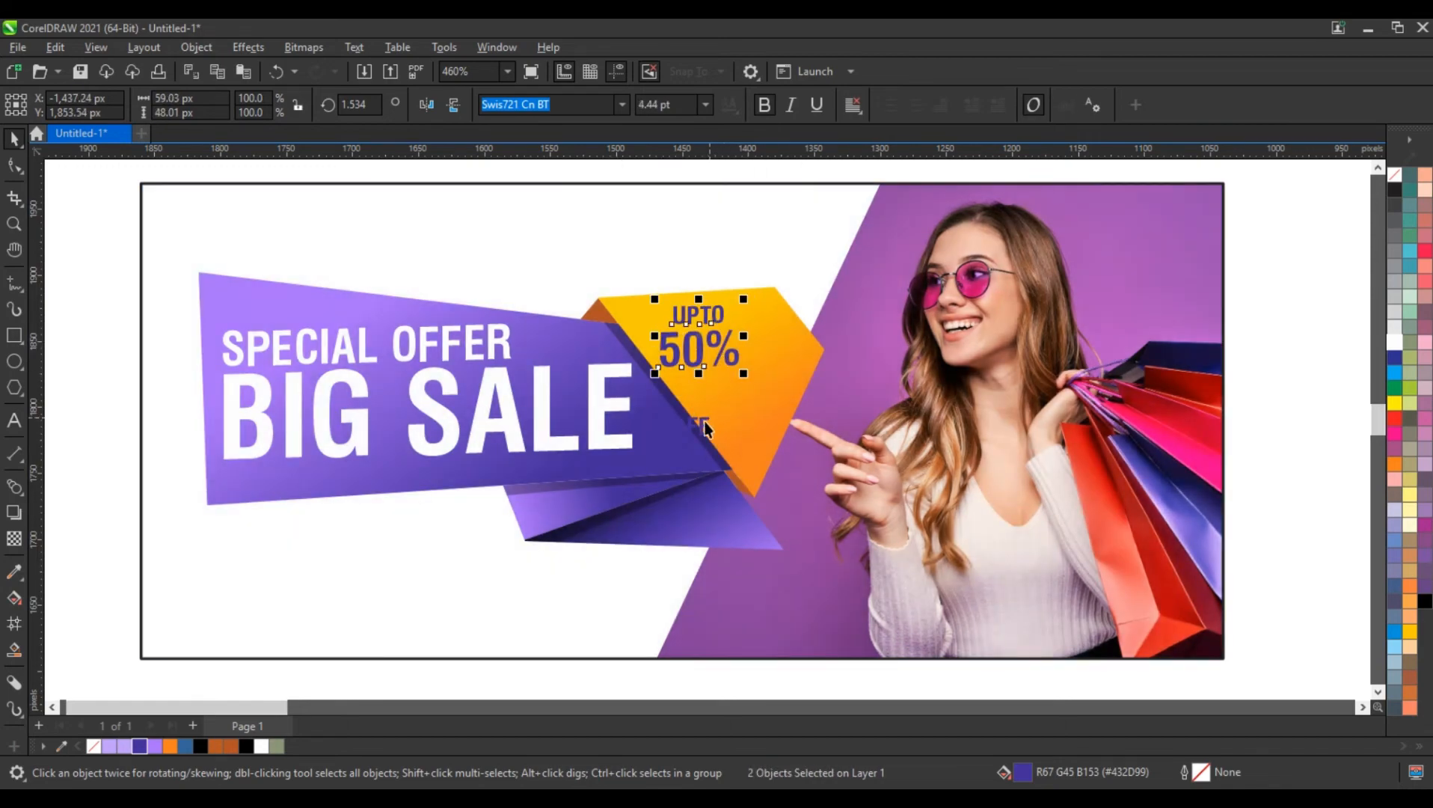
pyautogui.moveTo(705, 425); pyautogui.dragTo(716, 382)
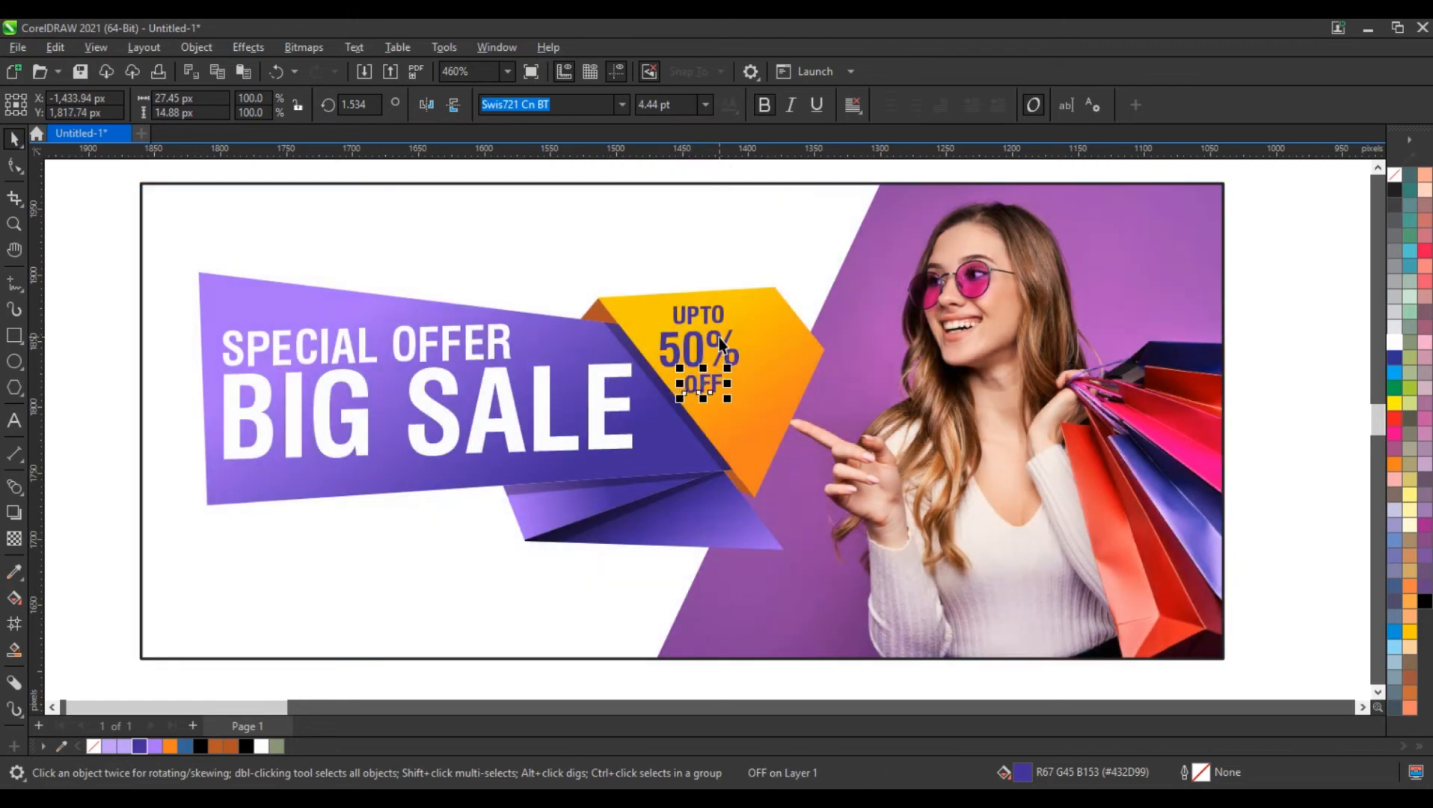
pyautogui.keyDown('shift'); pyautogui.click(721, 342); pyautogui.keyUp('shift')
pyautogui.keyDown('shift'); pyautogui.click(755, 403); pyautogui.keyUp('shift')
pyautogui.press('c')
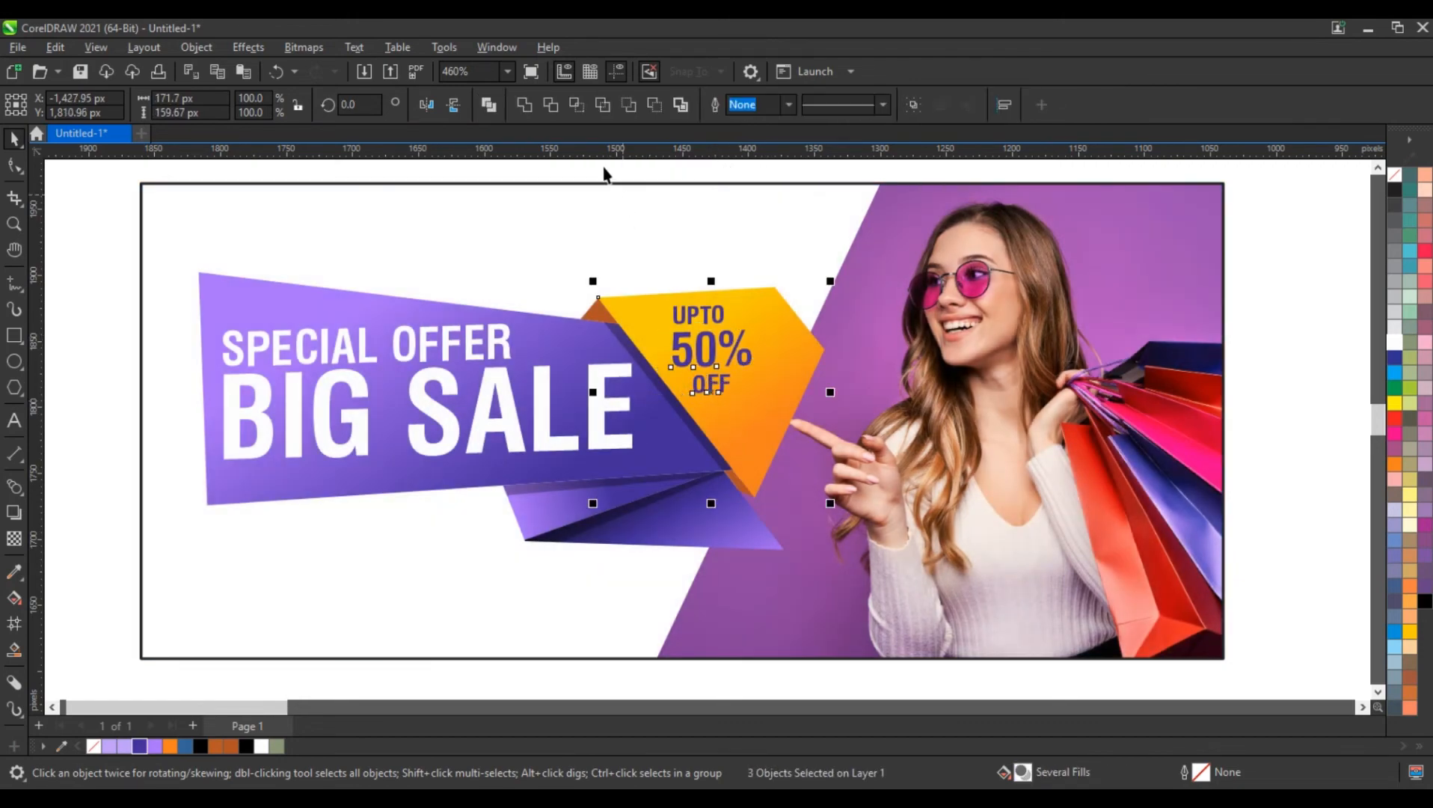
# Enlarge the UPTO 50% OFF lines together to about 78 by 88 px and position them inside the orange shape
pyautogui.moveTo(606, 174); pyautogui.dragTo(792, 441)
pyautogui.moveTo(776, 388); pyautogui.dragTo(784, 384)
pyautogui.moveTo(812, 442); pyautogui.dragTo(796, 435)
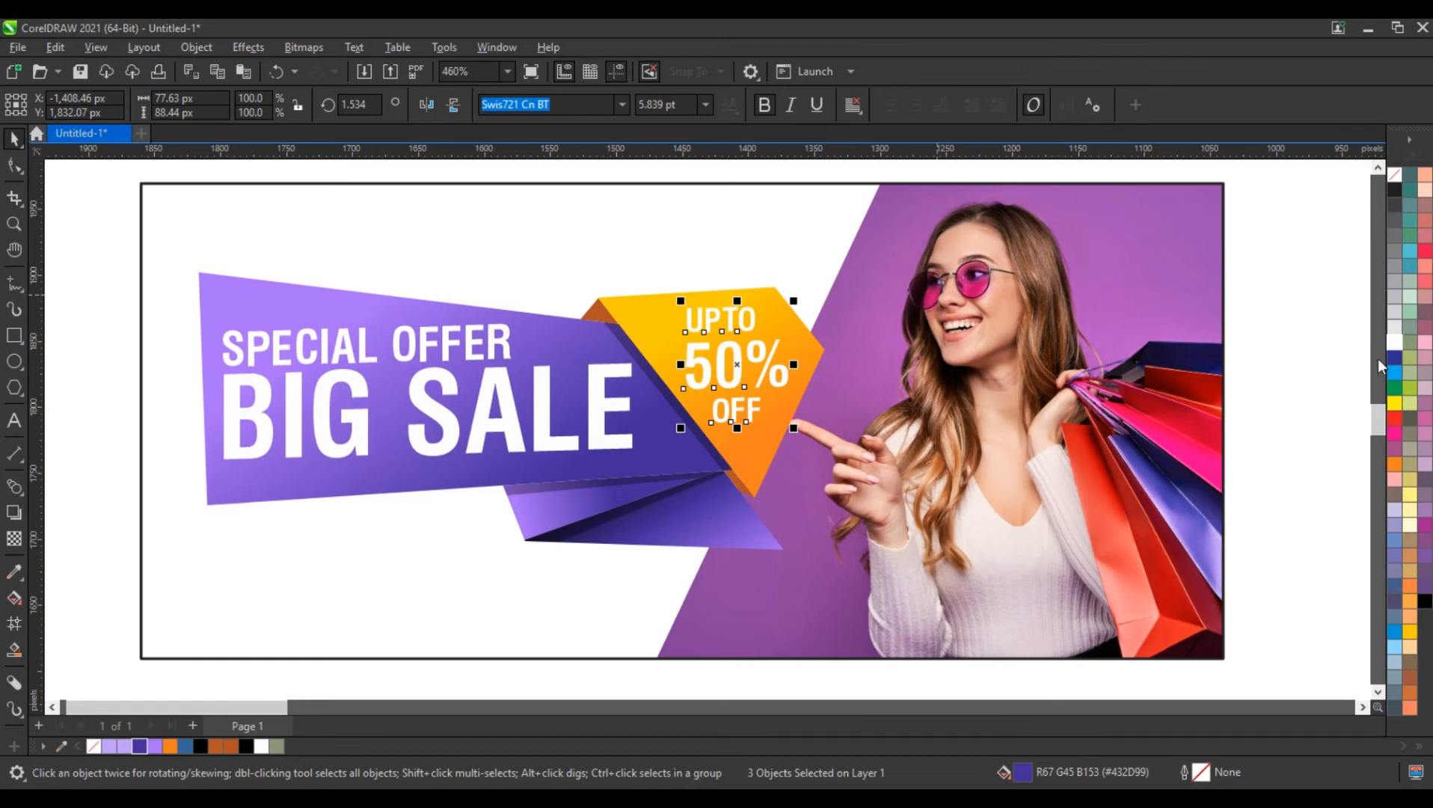
pyautogui.click(1311, 364)
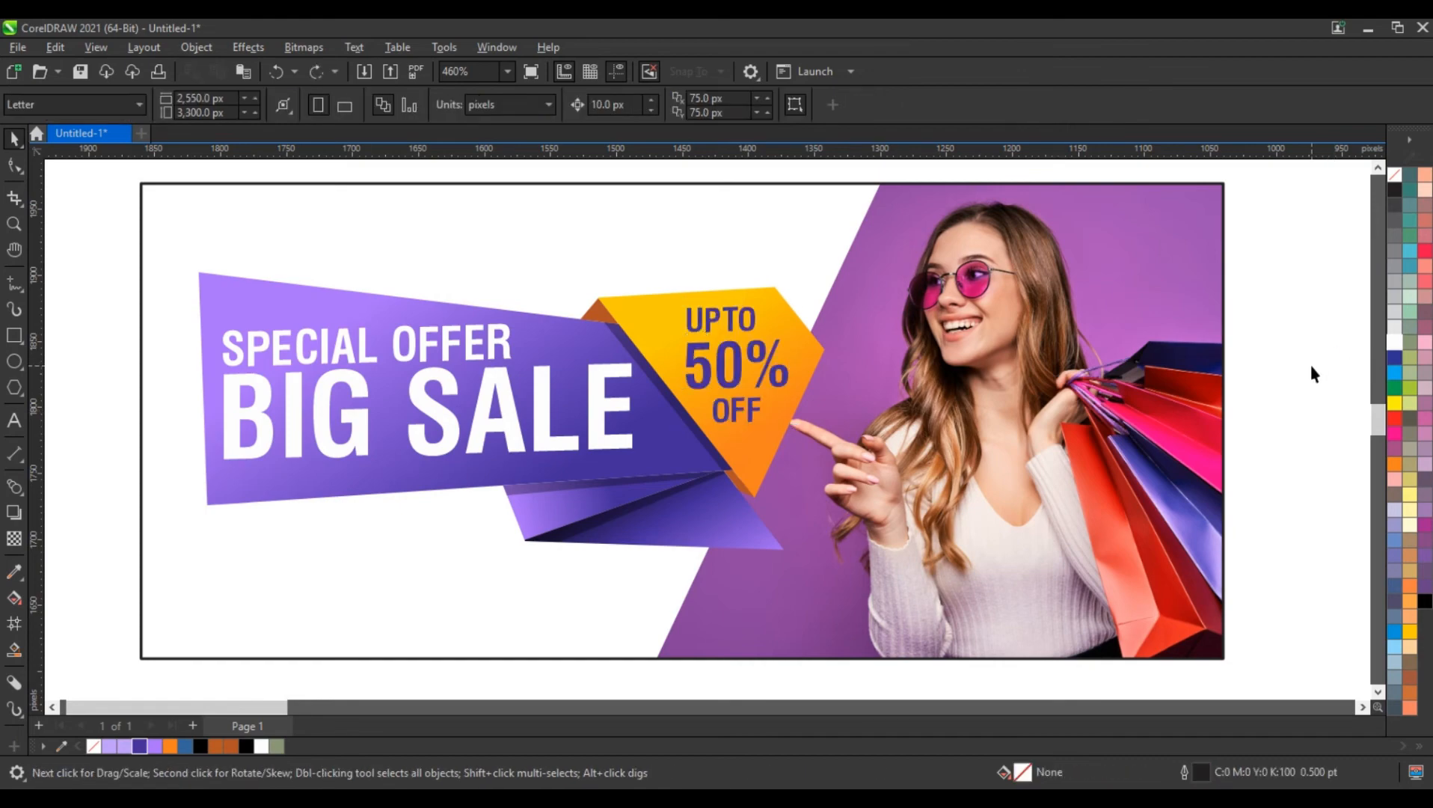
# Select all 15 banner objects and move the whole banner to the left on the workspace
pyautogui.scroll(-3, 1309, 361)
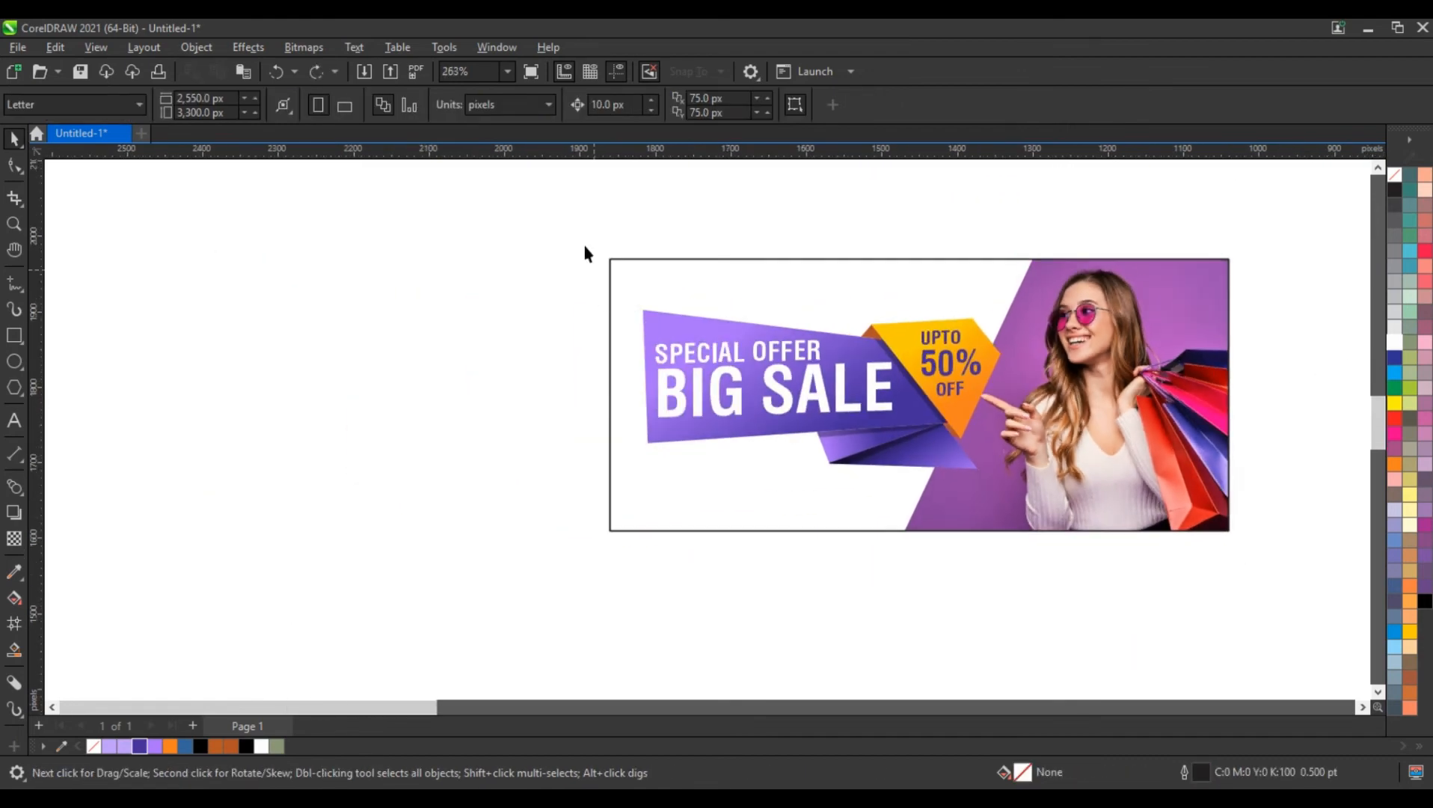
pyautogui.moveTo(545, 220); pyautogui.dragTo(1346, 572)
pyautogui.moveTo(1193, 493); pyautogui.dragTo(1036, 483)
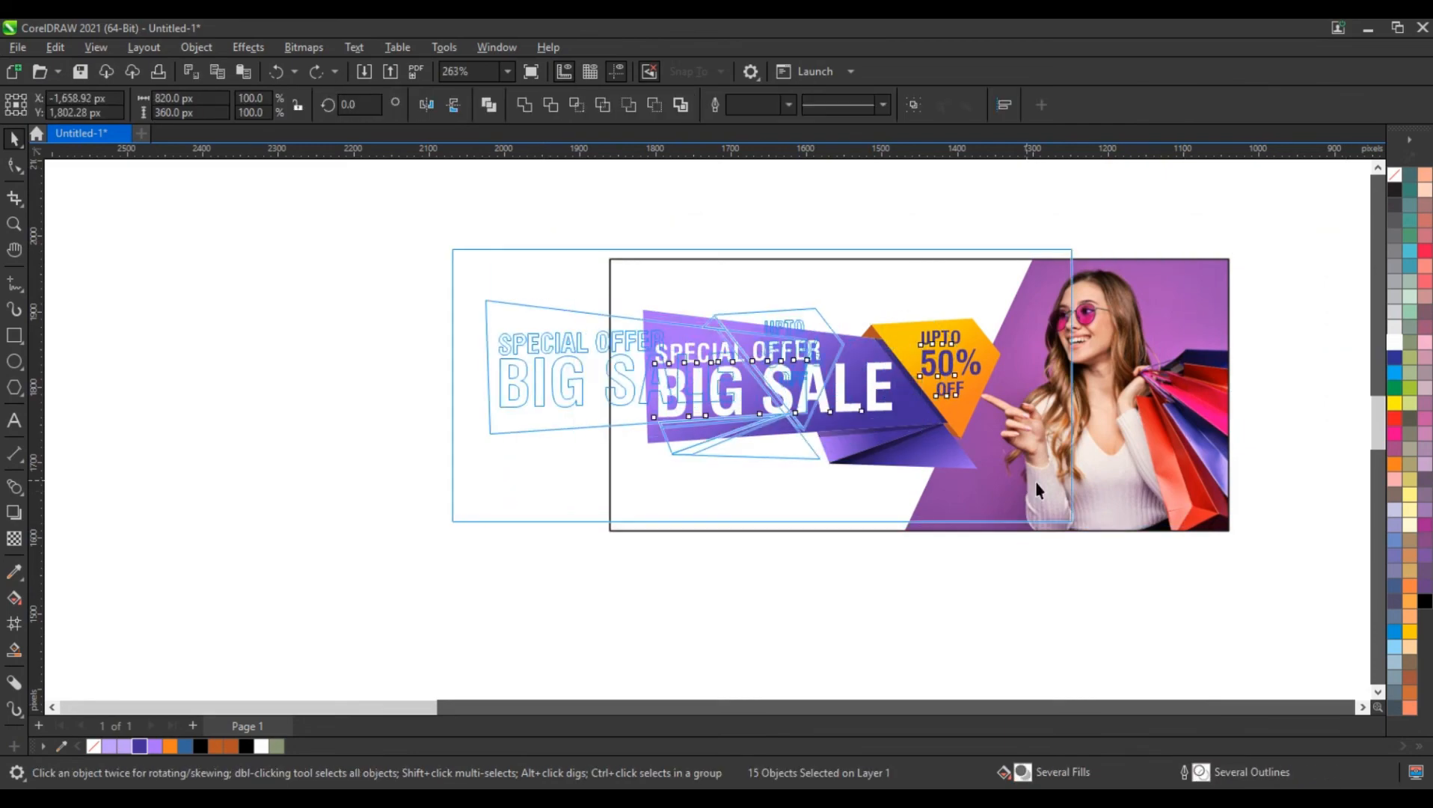
pyautogui.click(1195, 462)
pyautogui.click(14, 362)
pyautogui.moveTo(191, 376); pyautogui.dragTo(240, 451)
pyautogui.hotkey('ctrl', 'z')
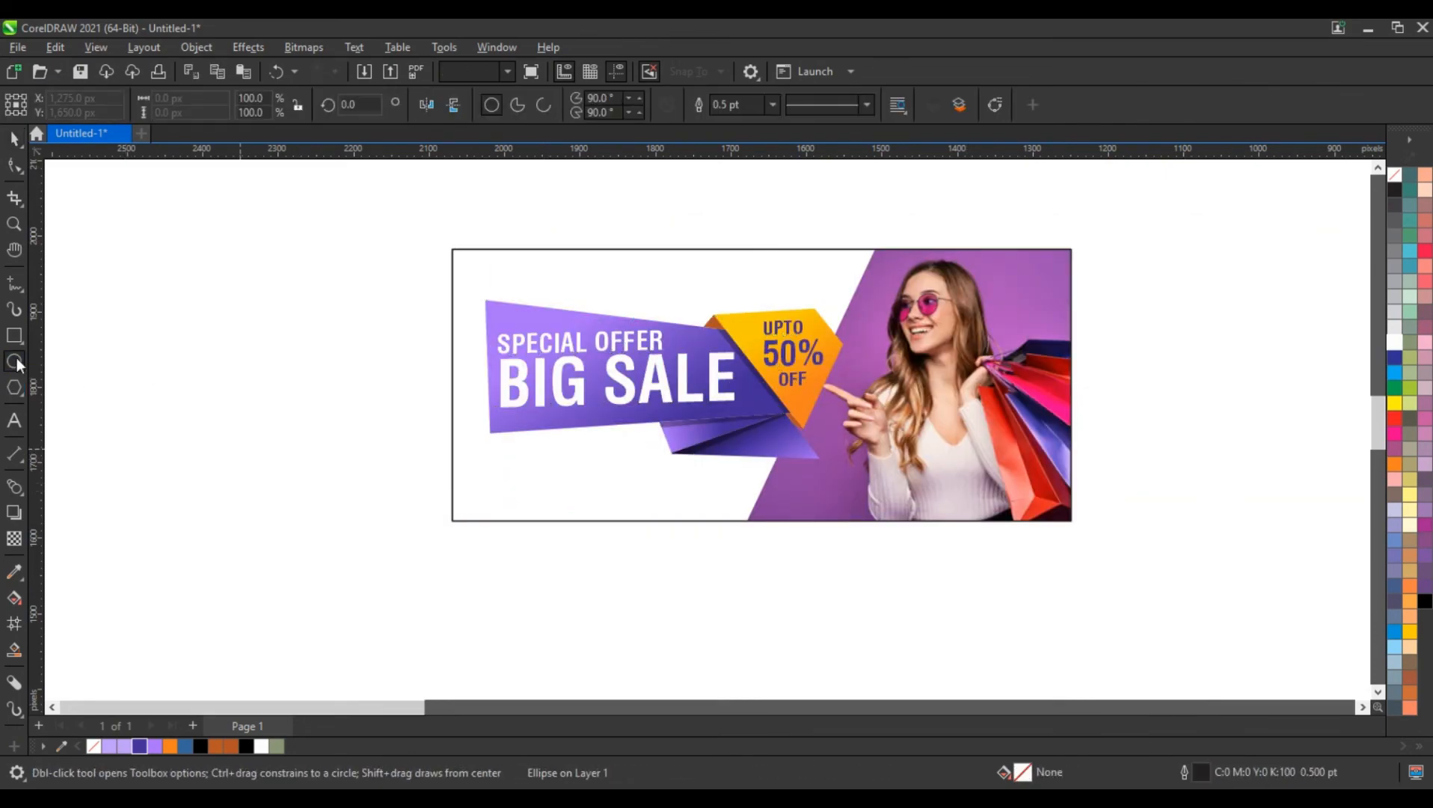
# Draw seven scattered squares, from about 20 to 115 px wide, in the empty area left of the banner
pyautogui.click(14, 336)
pyautogui.moveTo(125, 354)
pyautogui.mouseDown()
pyautogui.moveTo(161, 415)
pyautogui.moveTo(170, 398)
pyautogui.mouseUp()
pyautogui.moveTo(174, 434); pyautogui.dragTo(262, 521)
pyautogui.moveTo(268, 574); pyautogui.dragTo(288, 594)
pyautogui.moveTo(339, 297); pyautogui.dragTo(355, 312)
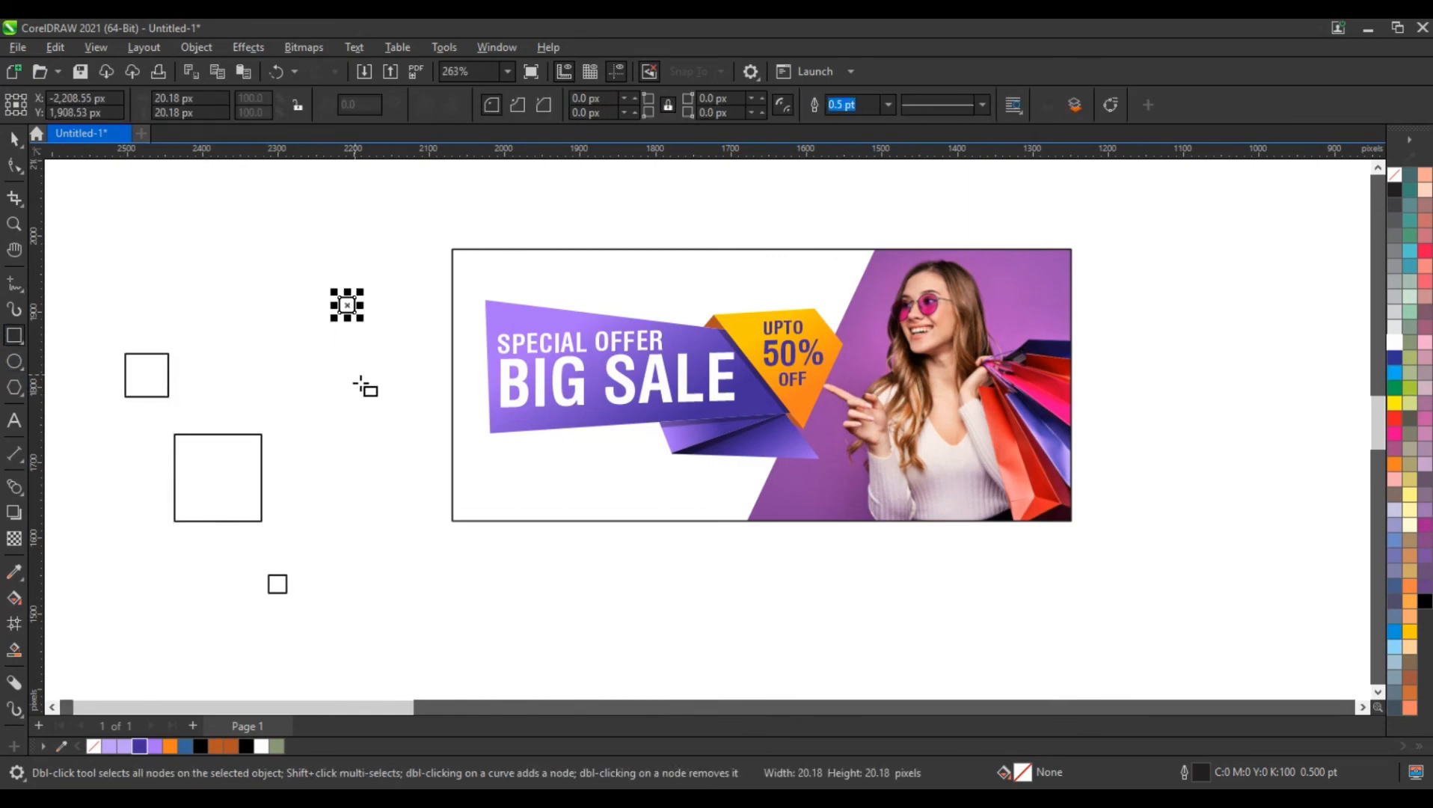
pyautogui.moveTo(360, 383); pyautogui.dragTo(379, 402)
pyautogui.moveTo(374, 556); pyautogui.dragTo(385, 570)
# Fill all the squares with dark violet (#432D99), then recolour the largest square light purple
pyautogui.click(15, 140)
pyautogui.moveTo(83, 289); pyautogui.dragTo(399, 604)
pyautogui.click(141, 745)
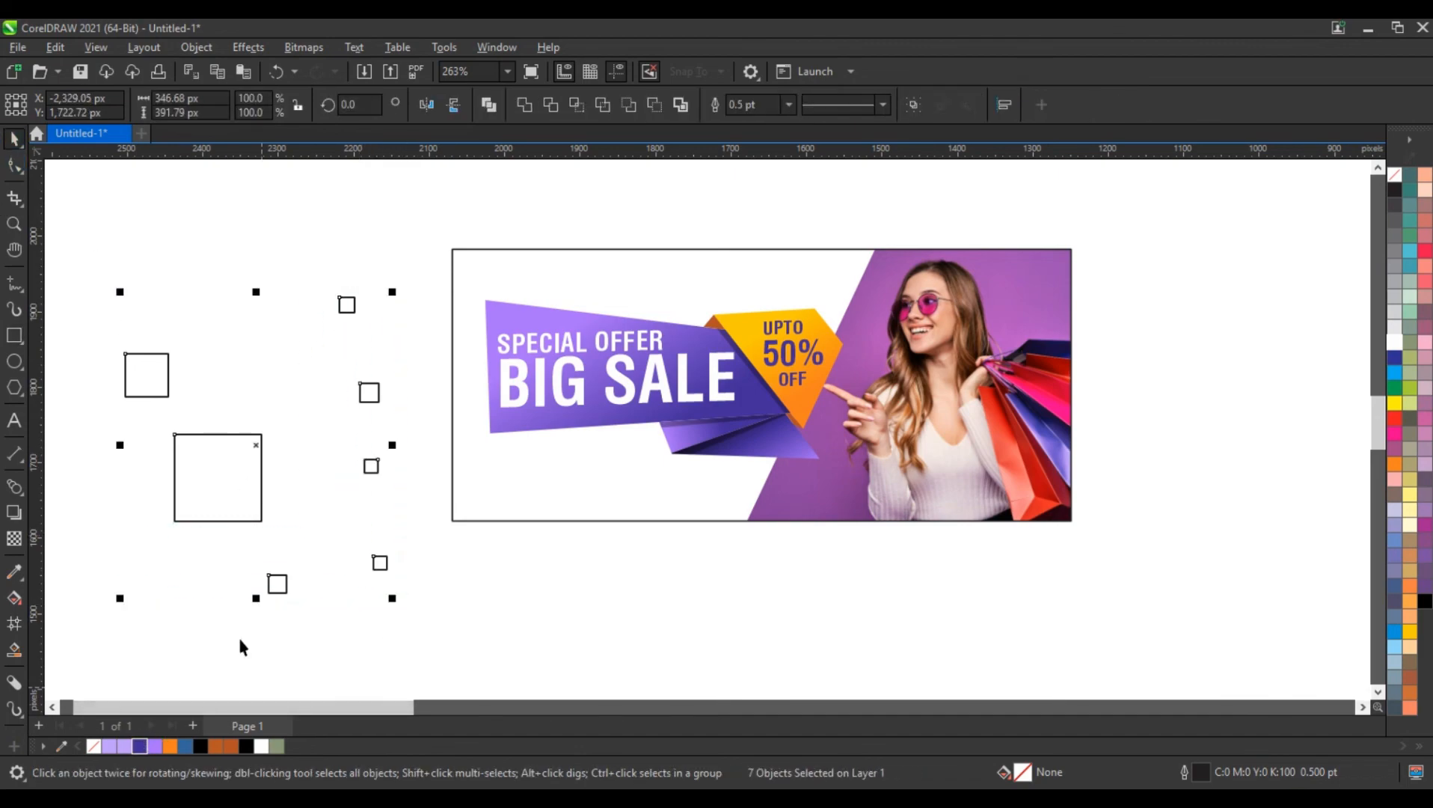
pyautogui.click(258, 497)
pyautogui.click(125, 746)
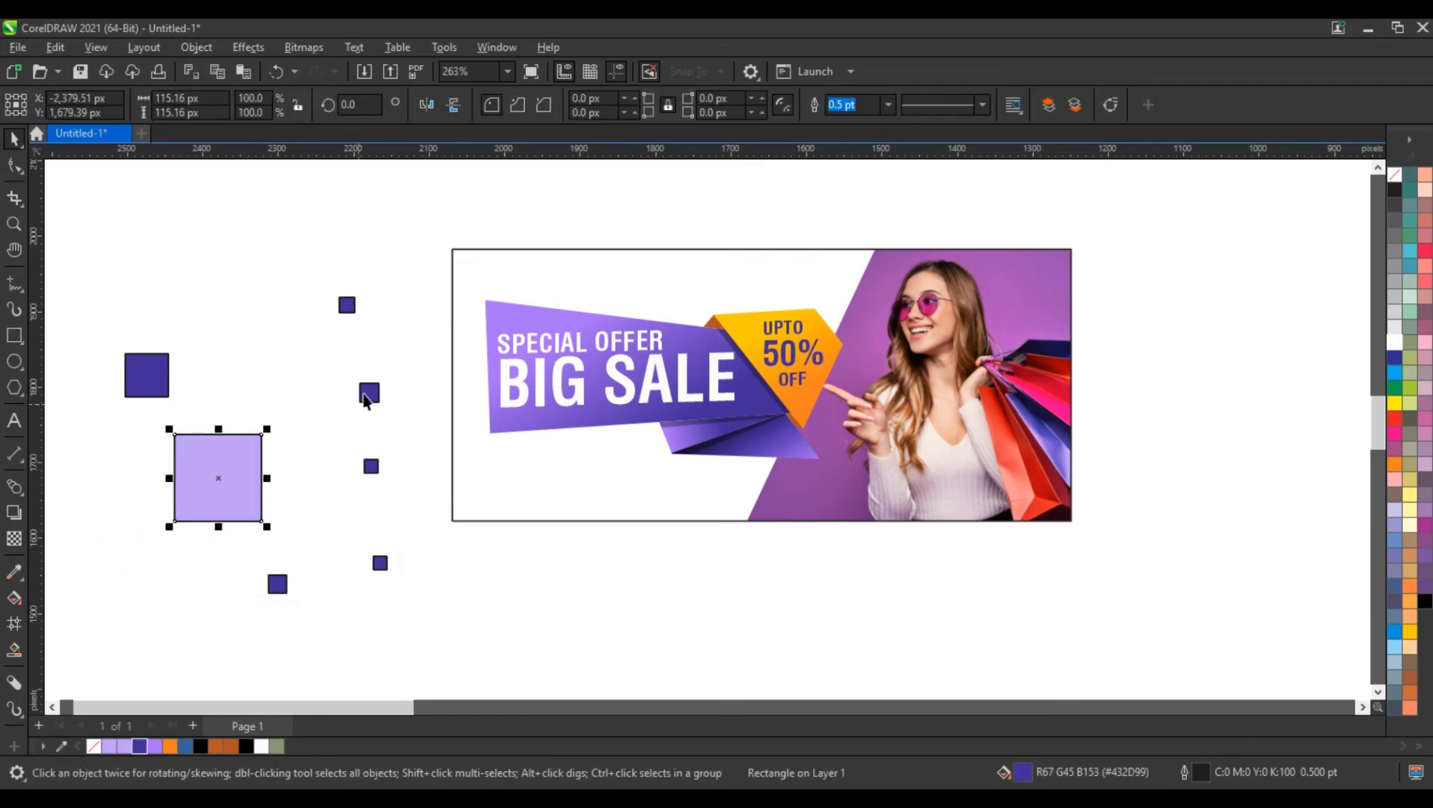
# Recolour the second-highest small square medium purple, and the highest and lowest small squares light purple
pyautogui.click(367, 393)
pyautogui.click(347, 304)
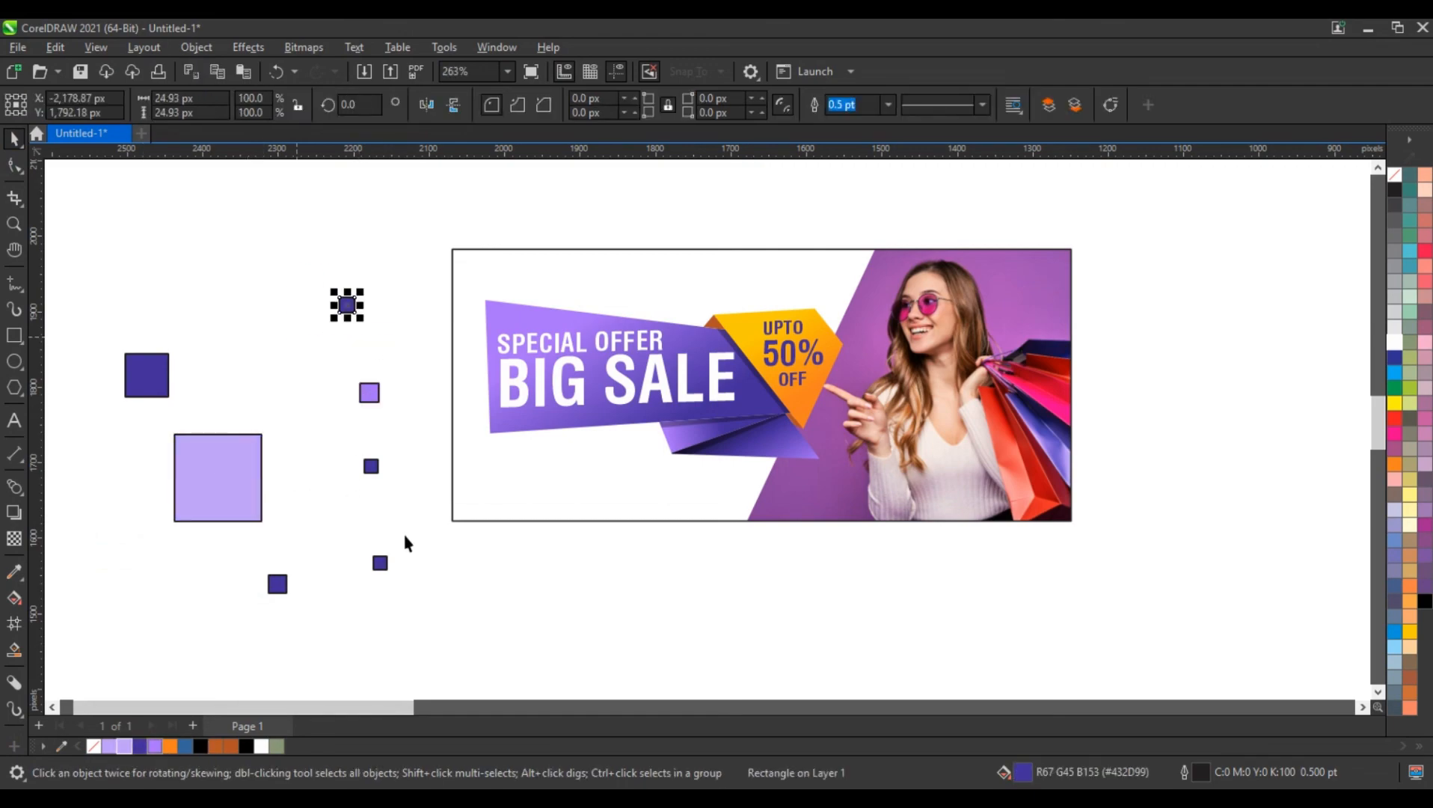
pyautogui.keyDown('shift'); pyautogui.click(280, 588); pyautogui.keyUp('shift')
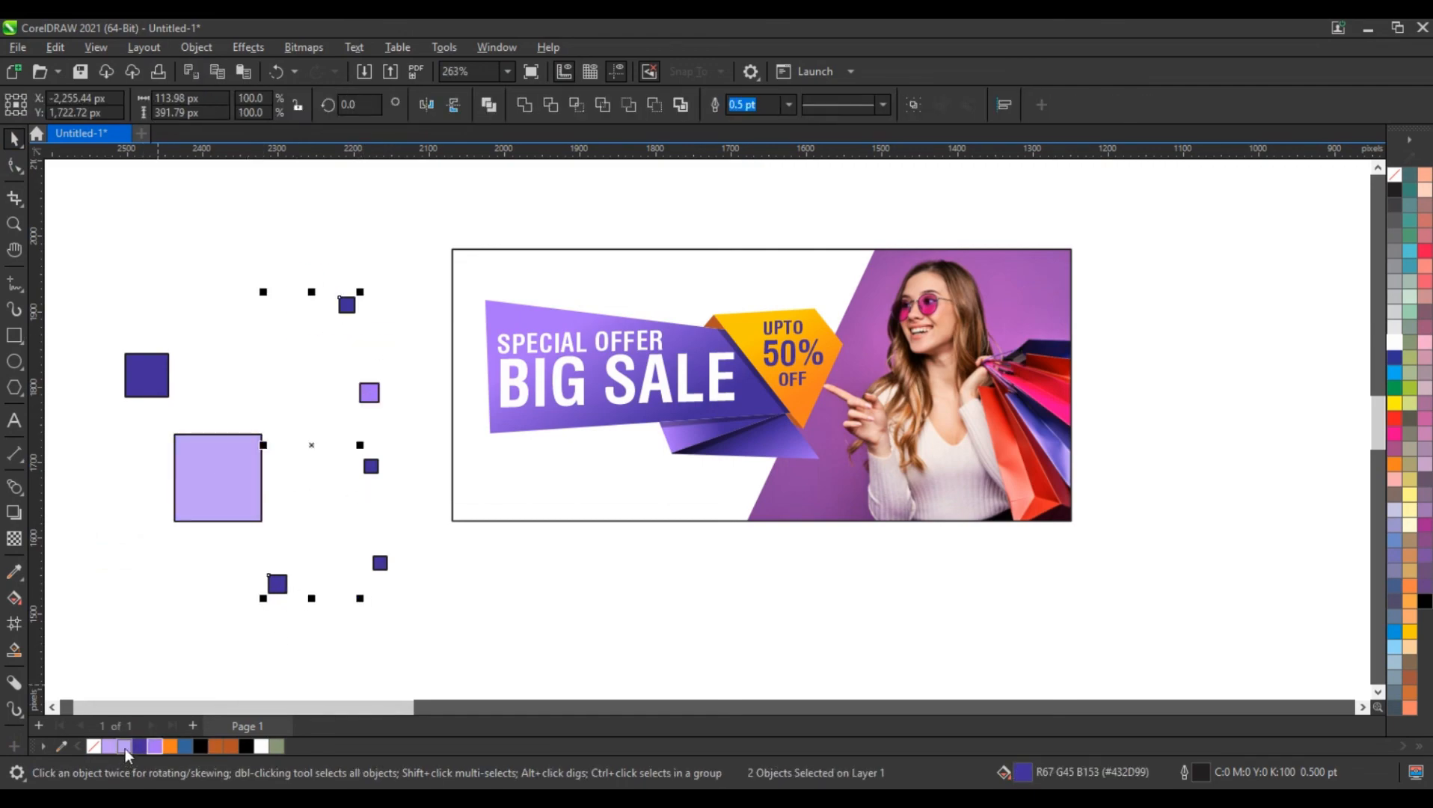
pyautogui.click(124, 746)
# Remove the outline from all seven squares and centre-align them horizontally and vertically on one another
pyautogui.moveTo(106, 281); pyautogui.dragTo(409, 608)
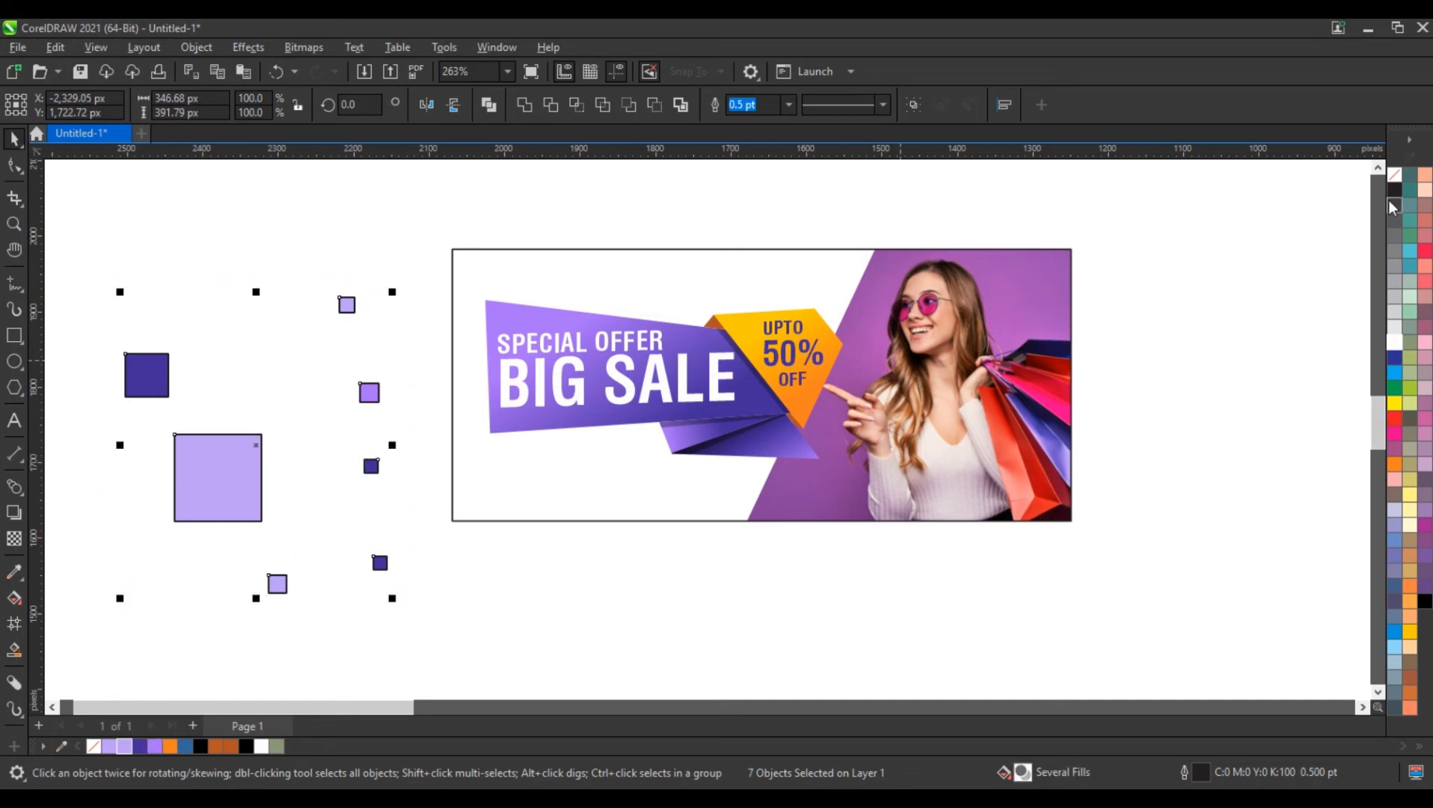
pyautogui.rightClick(1396, 184)
pyautogui.click(1363, 193)
pyautogui.press('c')
pyautogui.press('e')
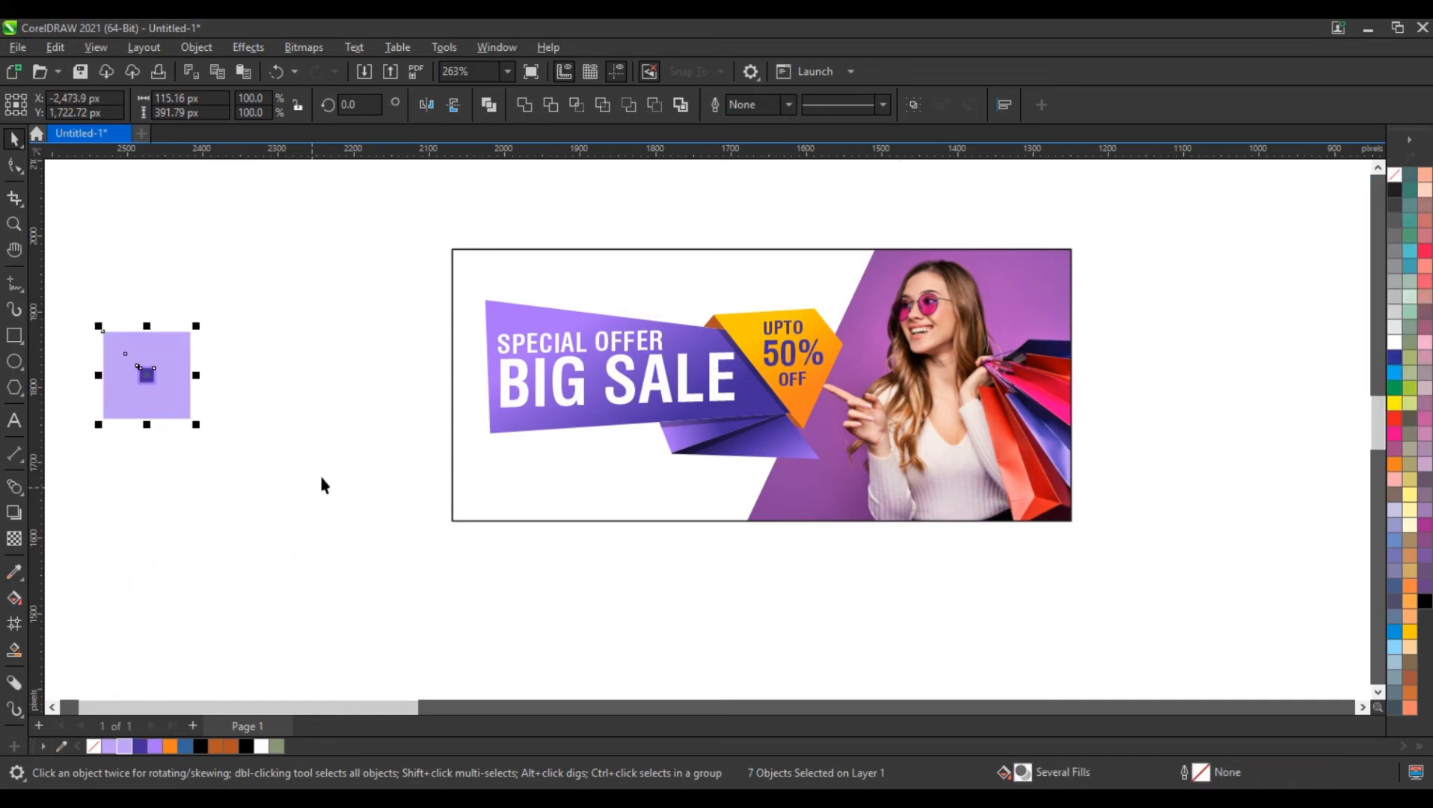
# Spread the stacked squares into a loose cluster, with the dark medium square and the small squares around the largest one
pyautogui.press('Escape')
pyautogui.moveTo(173, 393); pyautogui.dragTo(223, 401)
pyautogui.moveTo(144, 371); pyautogui.dragTo(124, 419)
pyautogui.moveTo(144, 374); pyautogui.dragTo(131, 319)
pyautogui.moveTo(137, 373); pyautogui.dragTo(274, 386)
# Scale the seven-square cluster to about 154 by 99 px and place copies over the banner's lower-left corner, upper-left corner and top edge beside the photo
pyautogui.moveTo(322, 291); pyautogui.dragTo(86, 458)
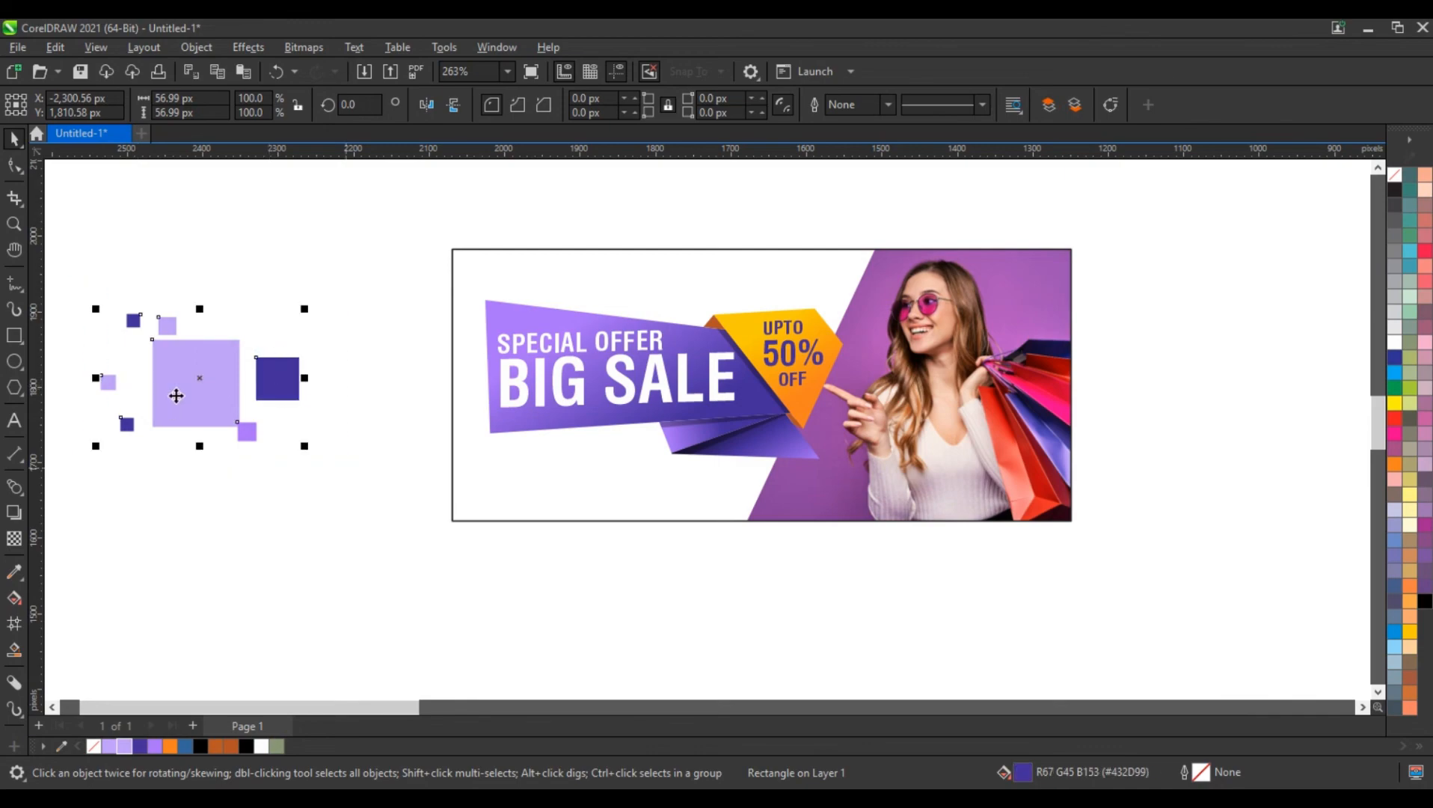
pyautogui.moveTo(175, 394); pyautogui.dragTo(493, 512)
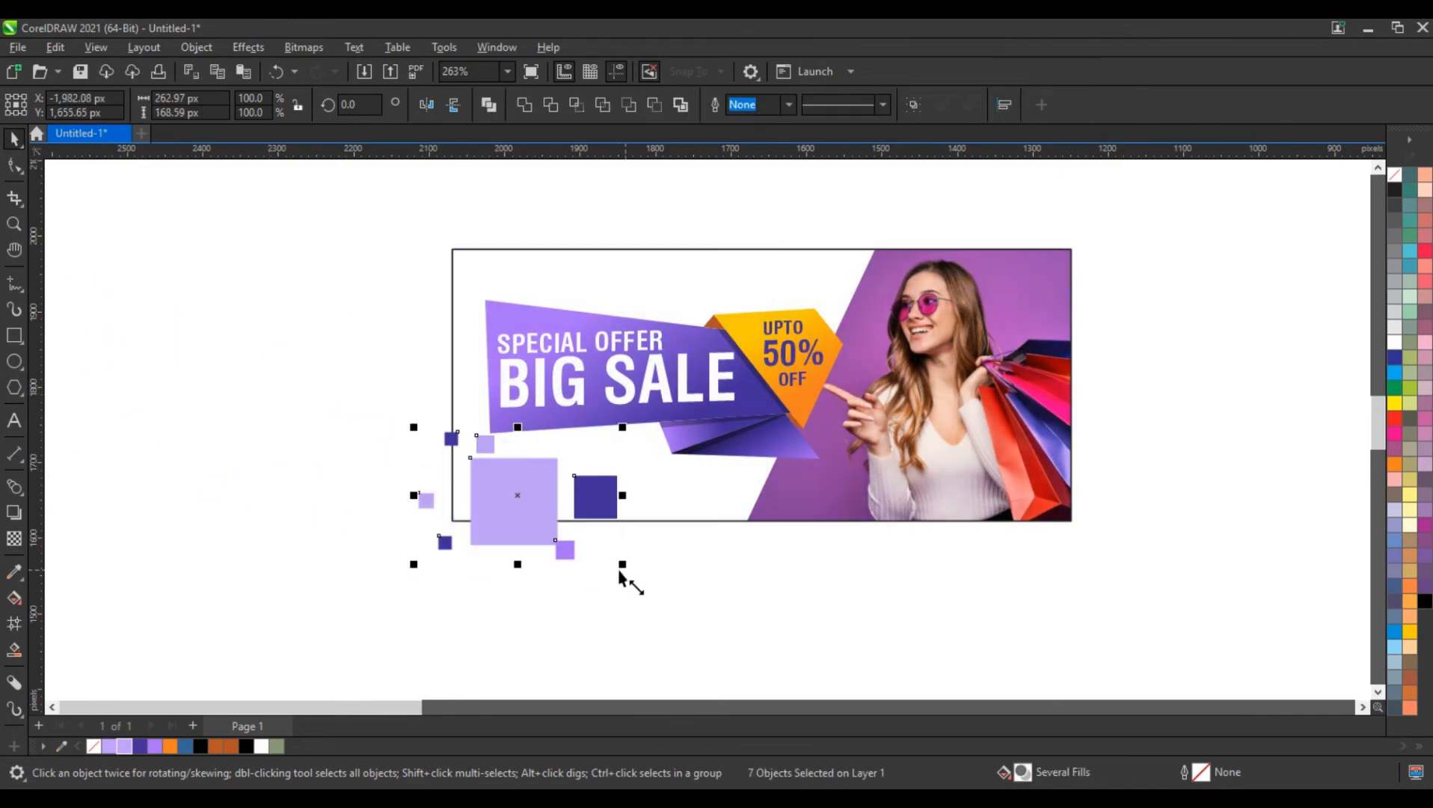
pyautogui.moveTo(596, 562); pyautogui.dragTo(574, 559)
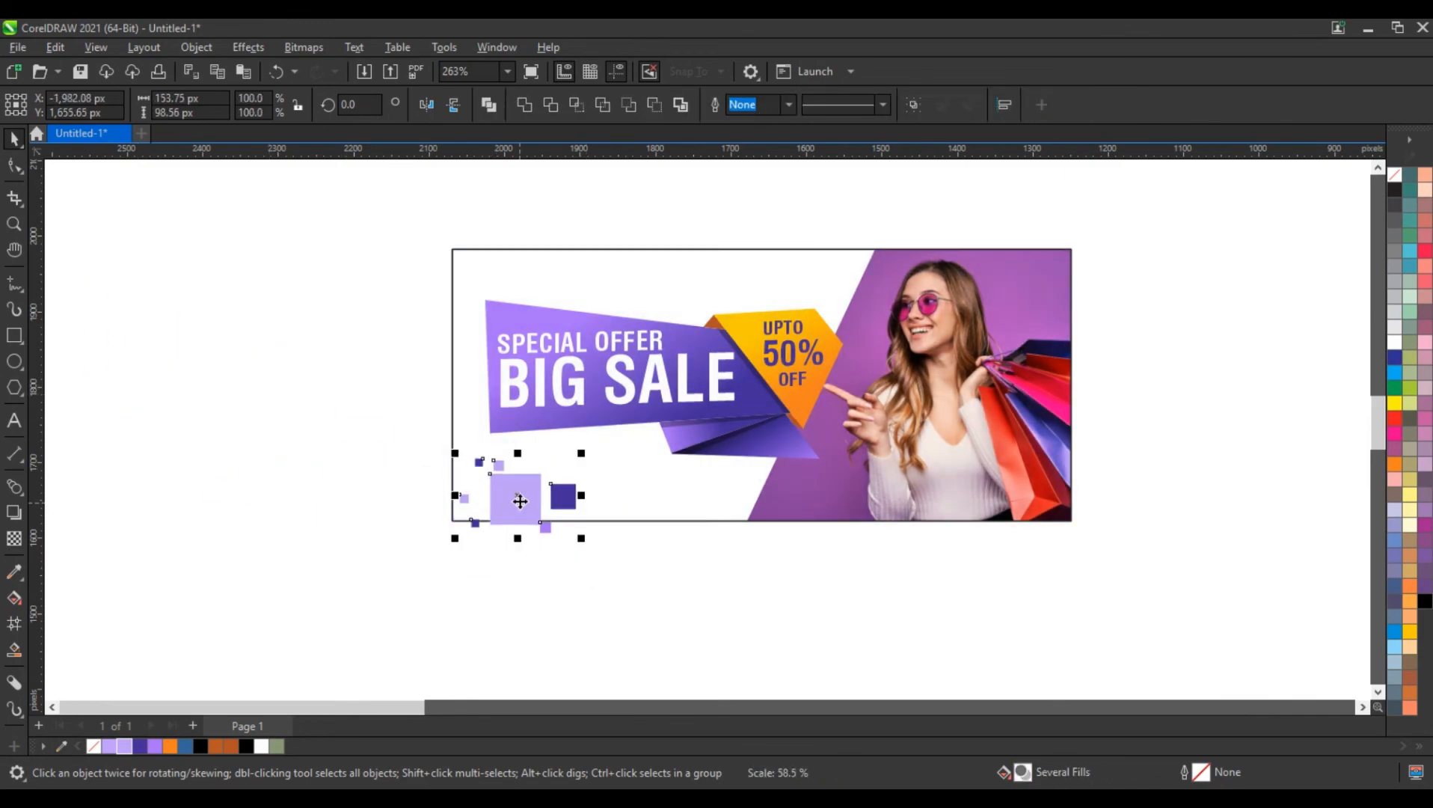
pyautogui.moveTo(520, 502); pyautogui.dragTo(480, 256)
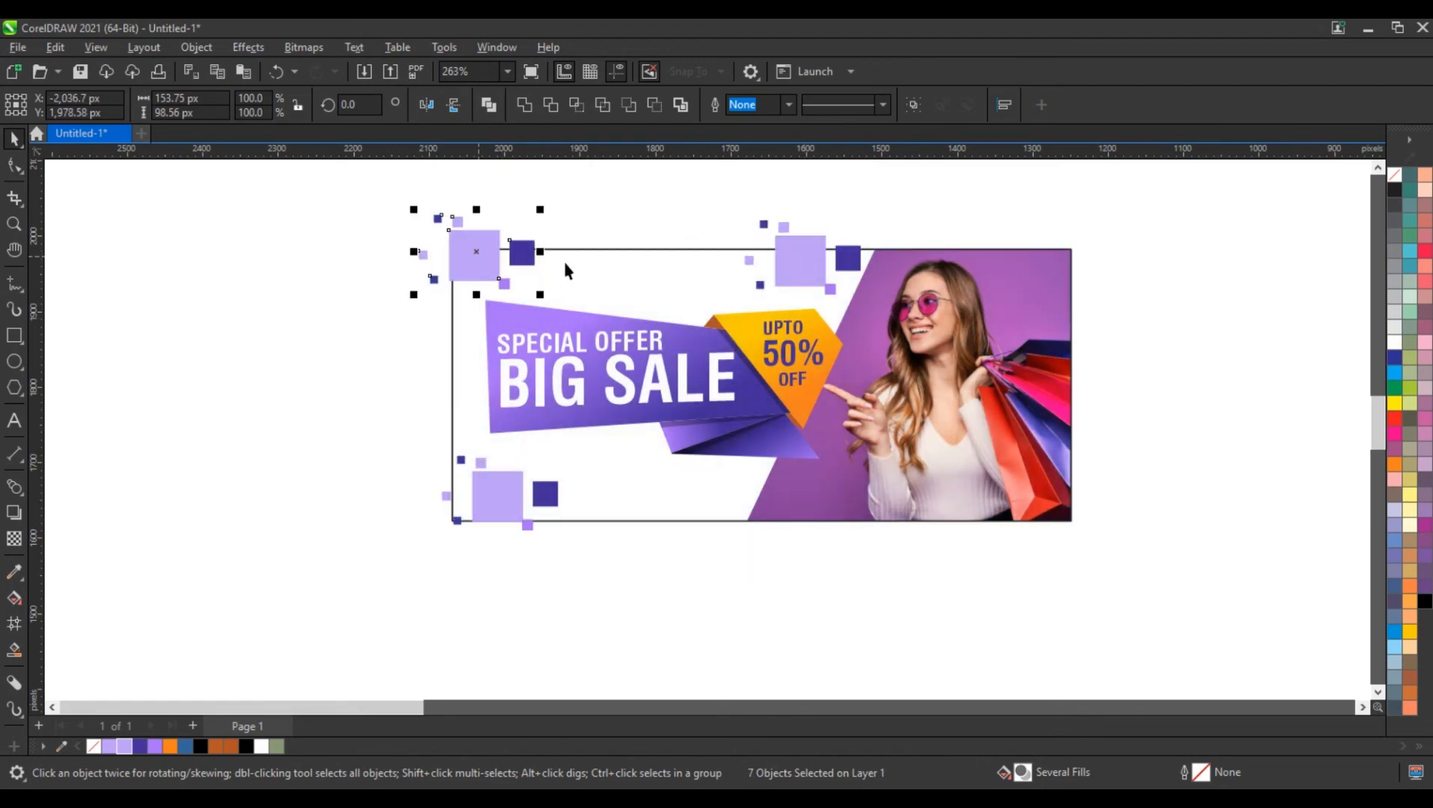
# PowerClip the square clusters inside the banner rectangle so they are cropped at its edges
pyautogui.moveTo(666, 188); pyautogui.dragTo(892, 316)
pyautogui.hotkey('alt', 'c')
pyautogui.press('w')
pyautogui.press('p')
pyautogui.click(690, 288)
pyautogui.moveTo(404, 427); pyautogui.dragTo(629, 584)
pyautogui.hotkey('alt', 'c')
pyautogui.press('w')
pyautogui.press('p')
pyautogui.click(636, 513)
pyautogui.click(346, 545)
# Zoom in on the whole banner to examine the completed design, with nothing selected
pyautogui.scroll(-2, 346, 545)
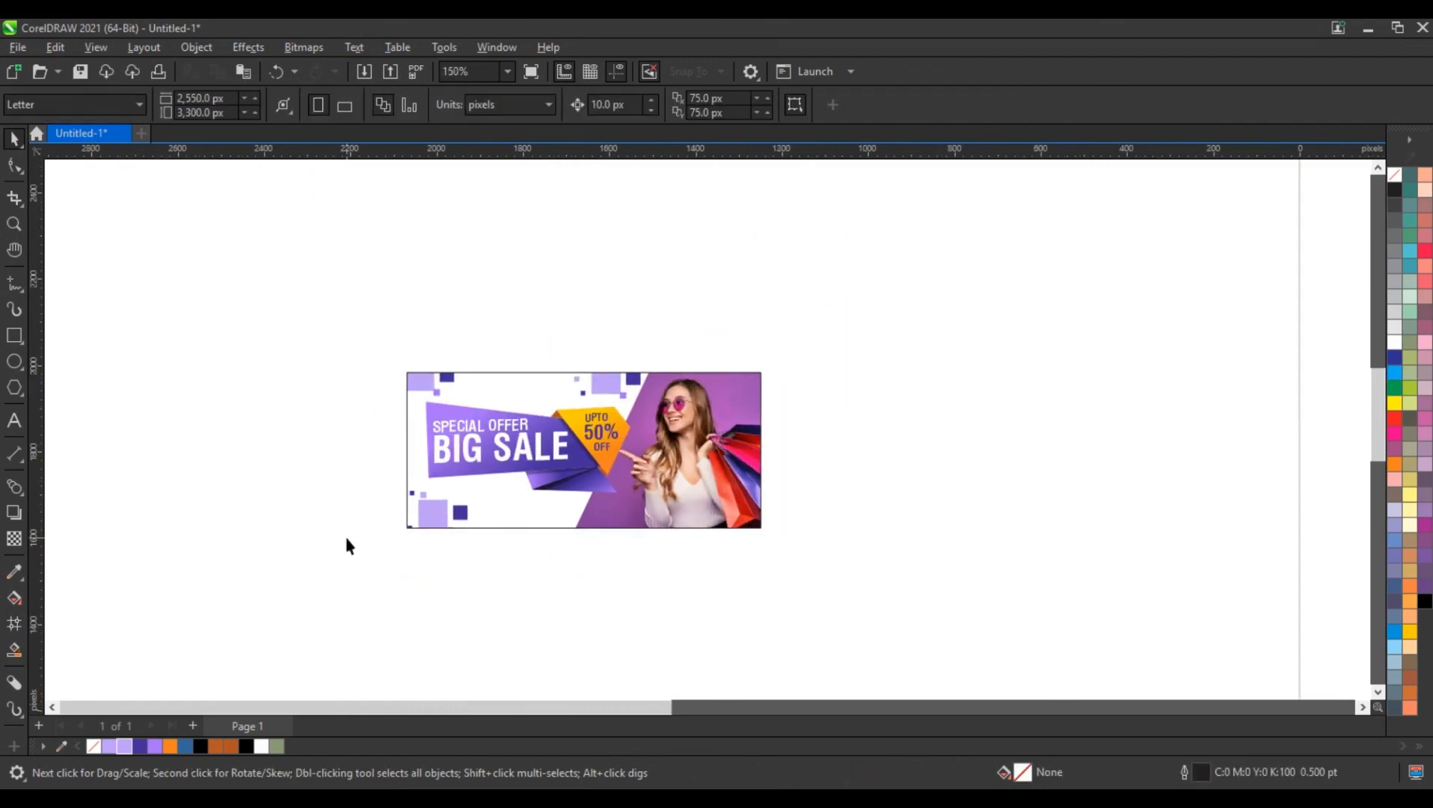
pyautogui.scroll(3, 346, 545)
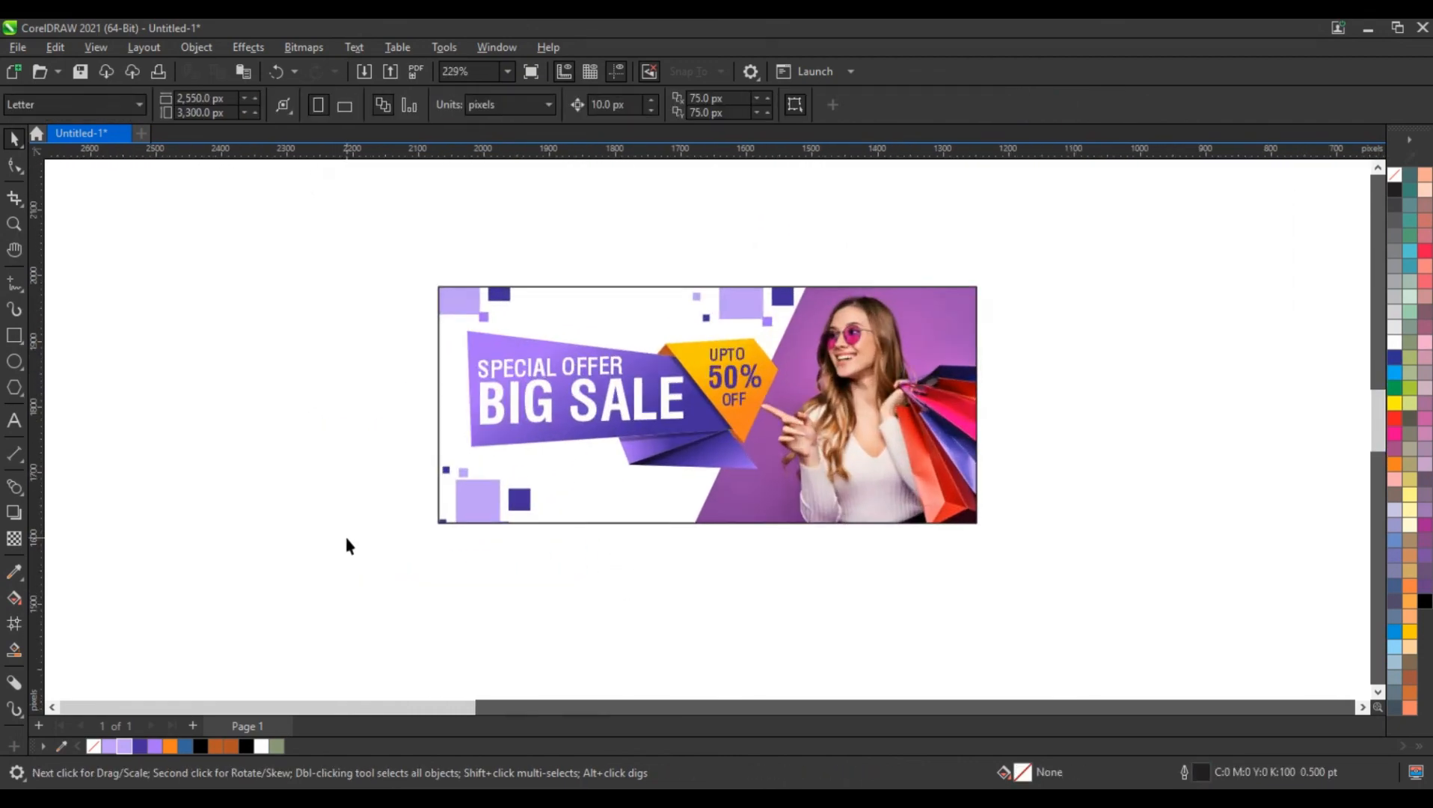
pyautogui.scroll(1, 347, 545)
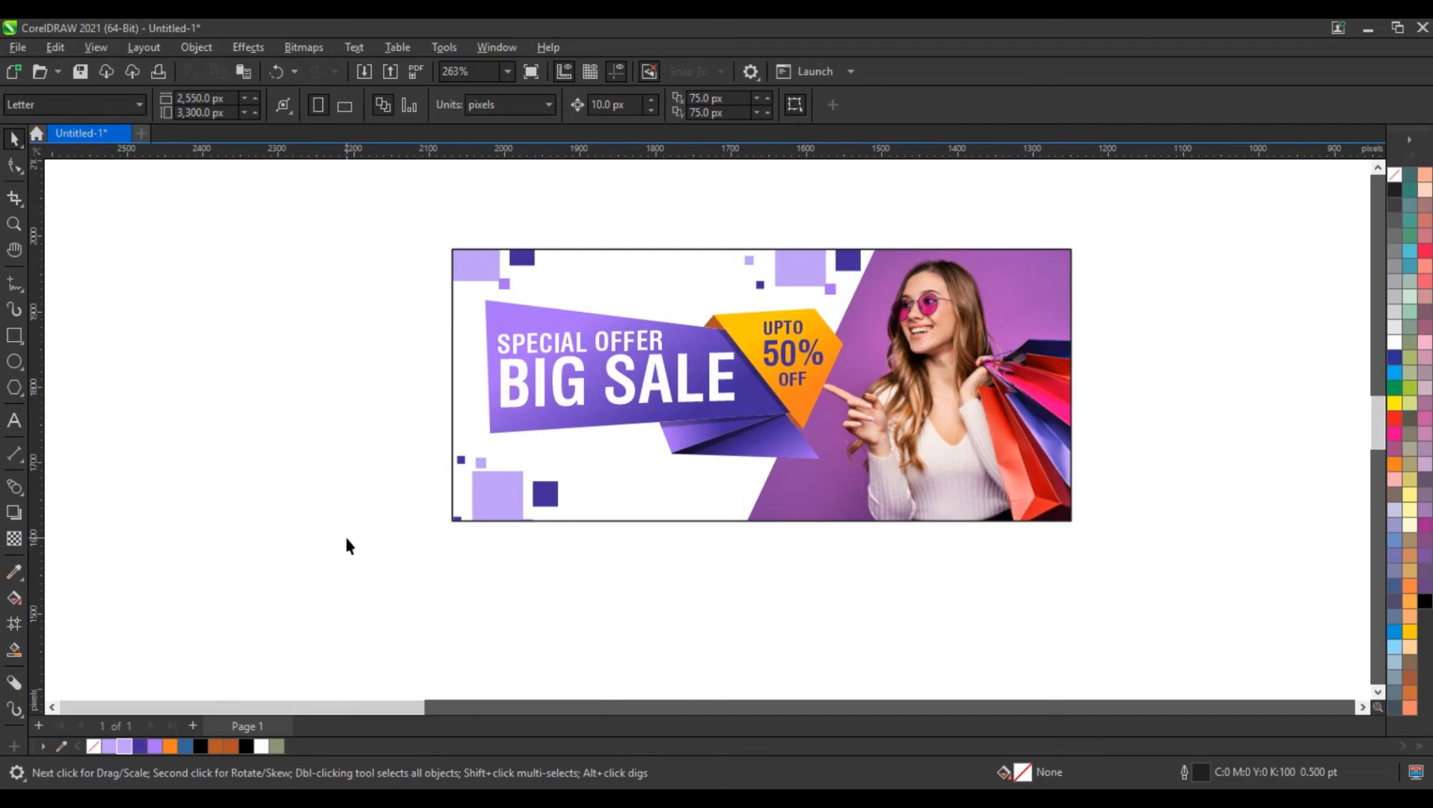
pyautogui.click(947, 378)
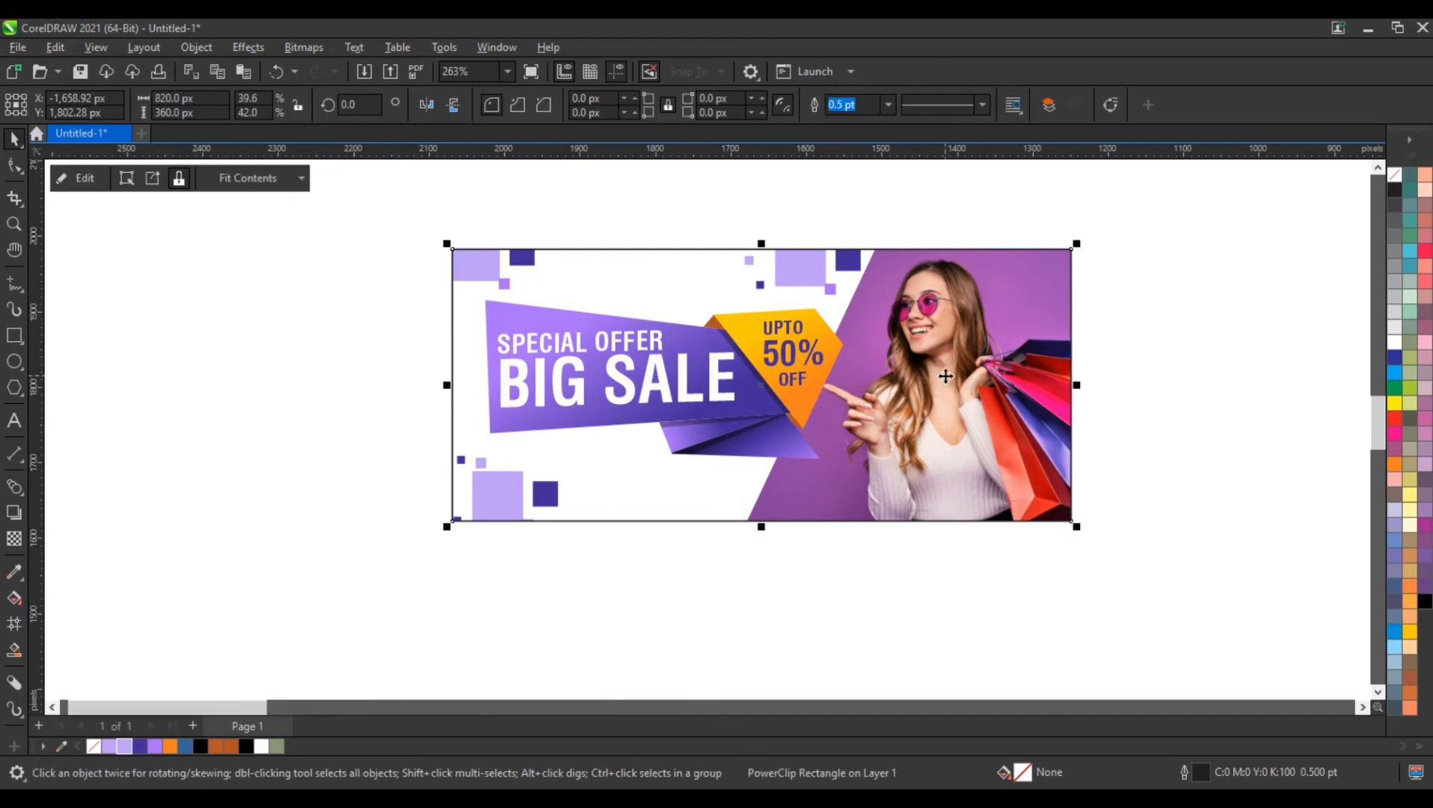
pyautogui.hotkey('shift', 'F2')
pyautogui.click(380, 539)
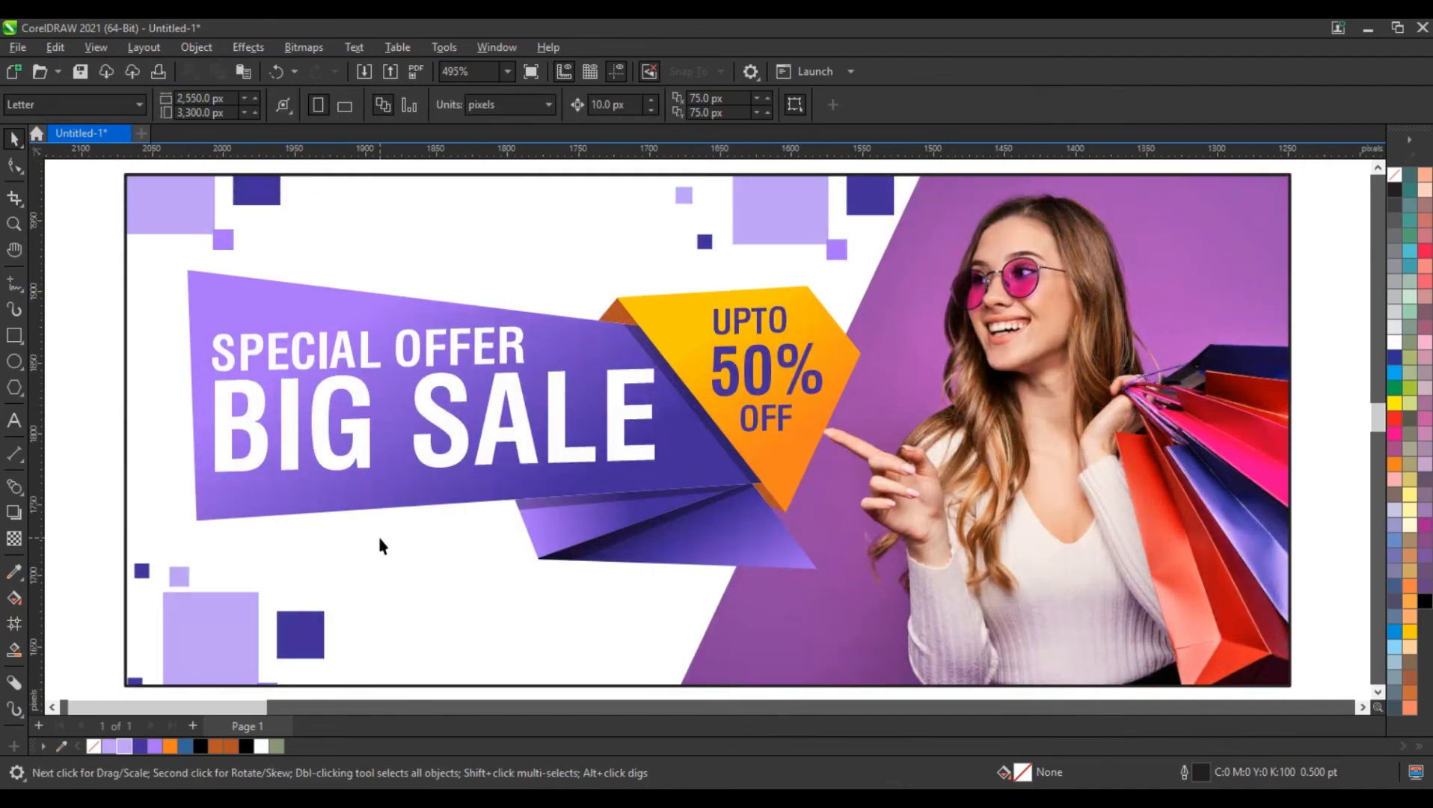